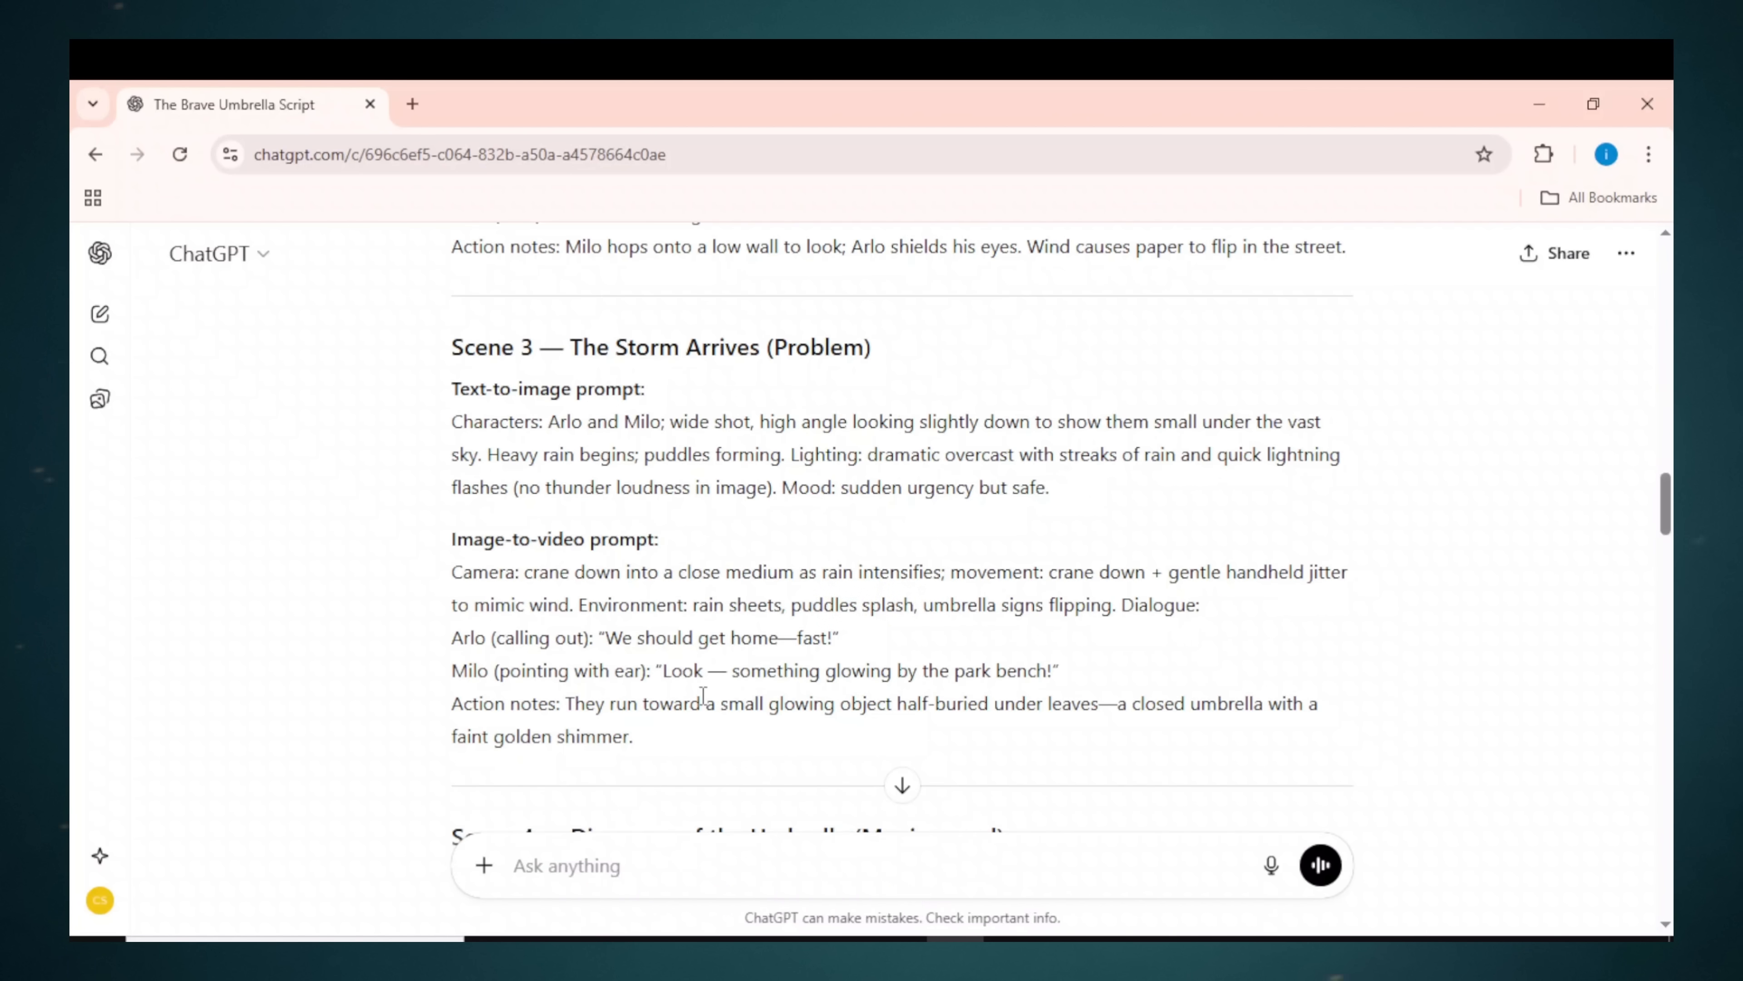
Step: Scroll up and down through the gallery of boy-and-bunny storm-scene images
scroll(700, 695, "down", 5)
scroll(553, 663, "down", 20)
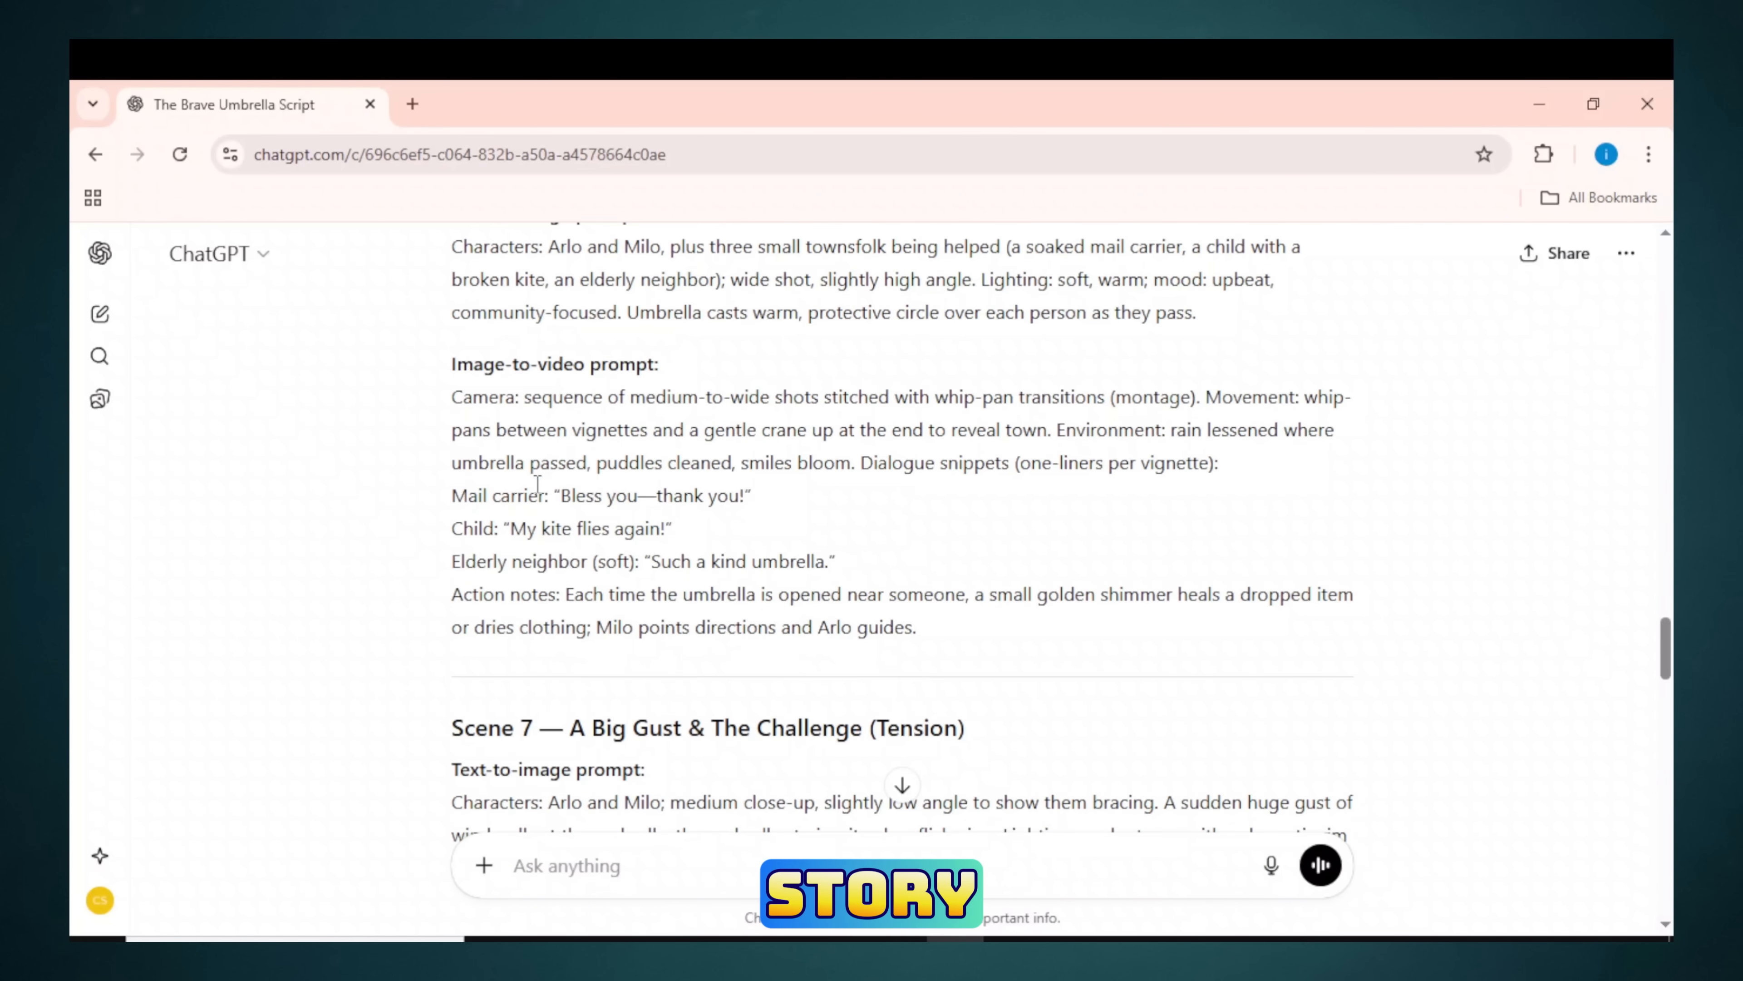
scroll(532, 496, "up", 2)
scroll(569, 417, "down", 18)
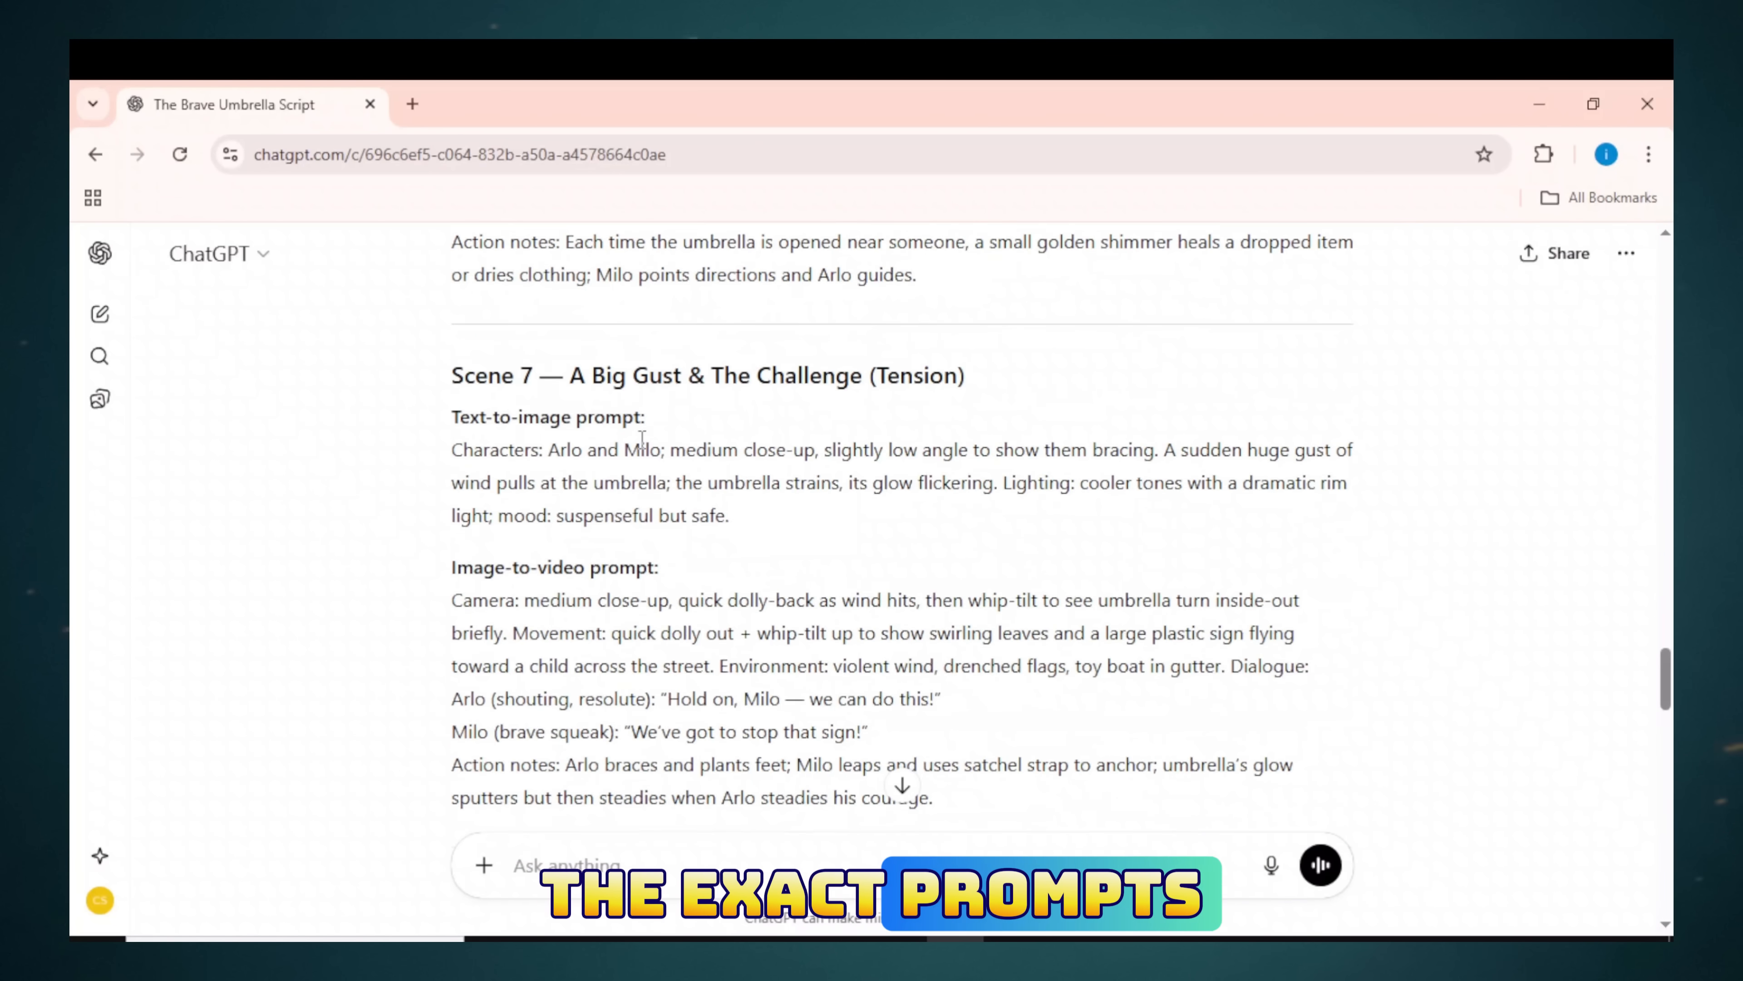
scroll(671, 638, "down", 7)
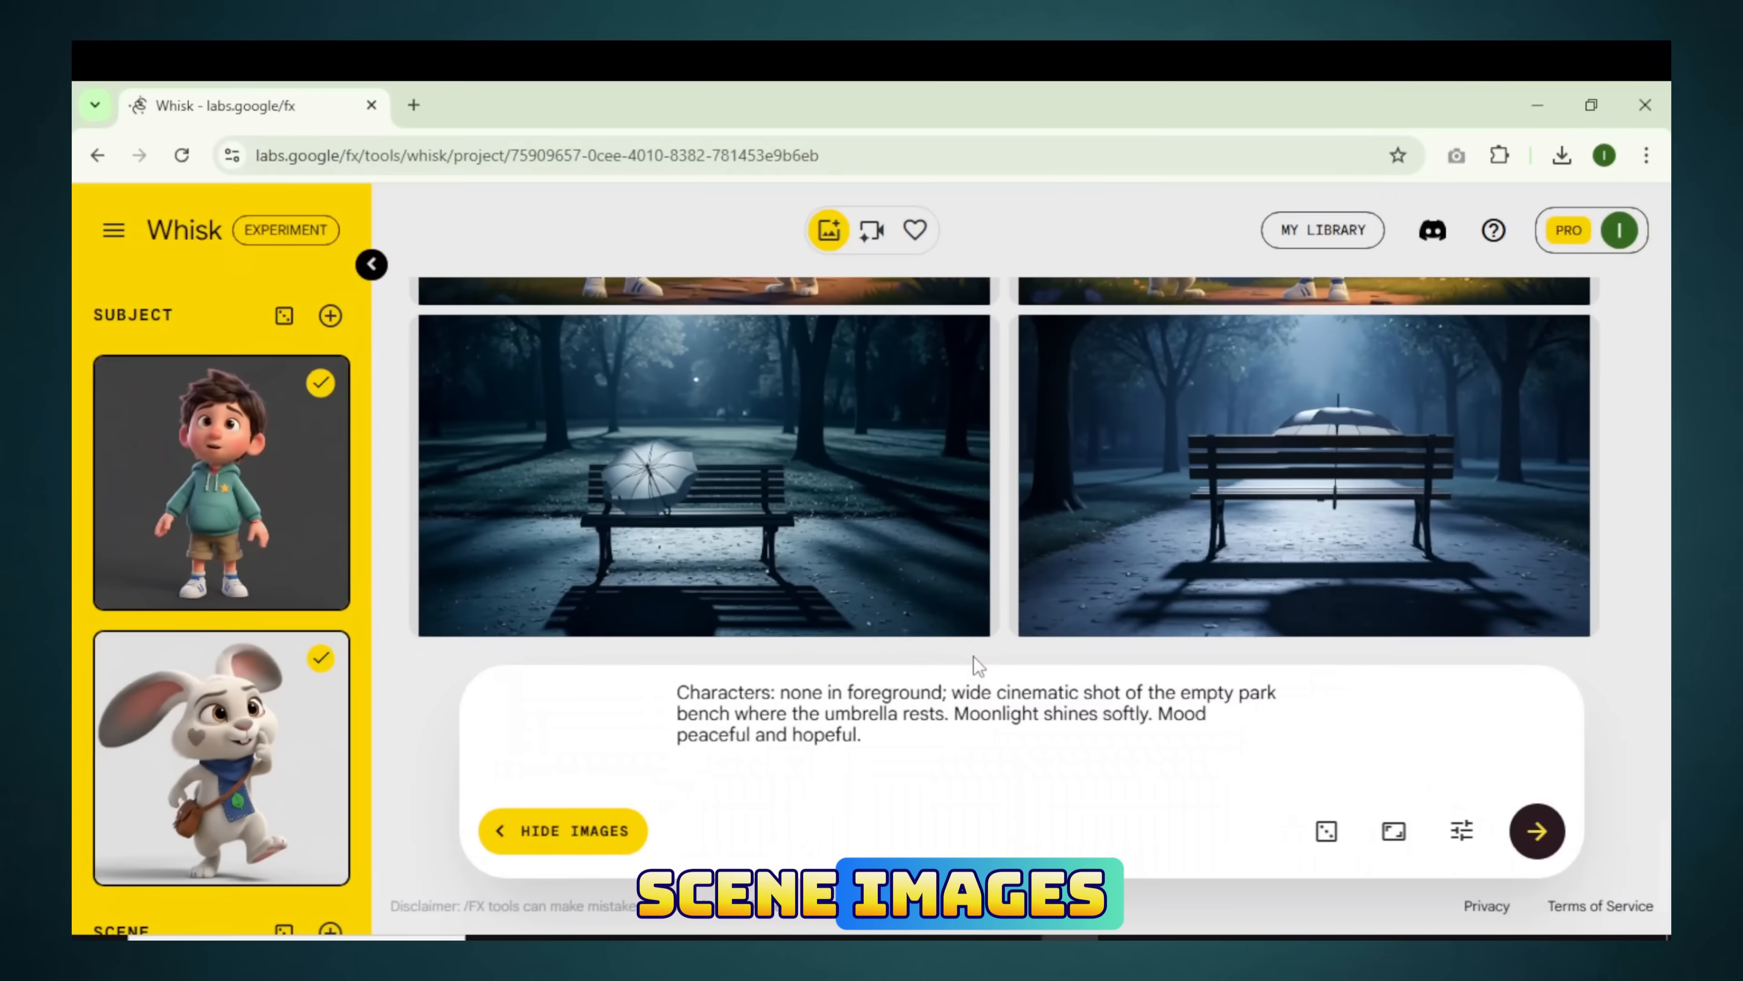
scroll(974, 657, "up", 10)
scroll(908, 607, "up", 15)
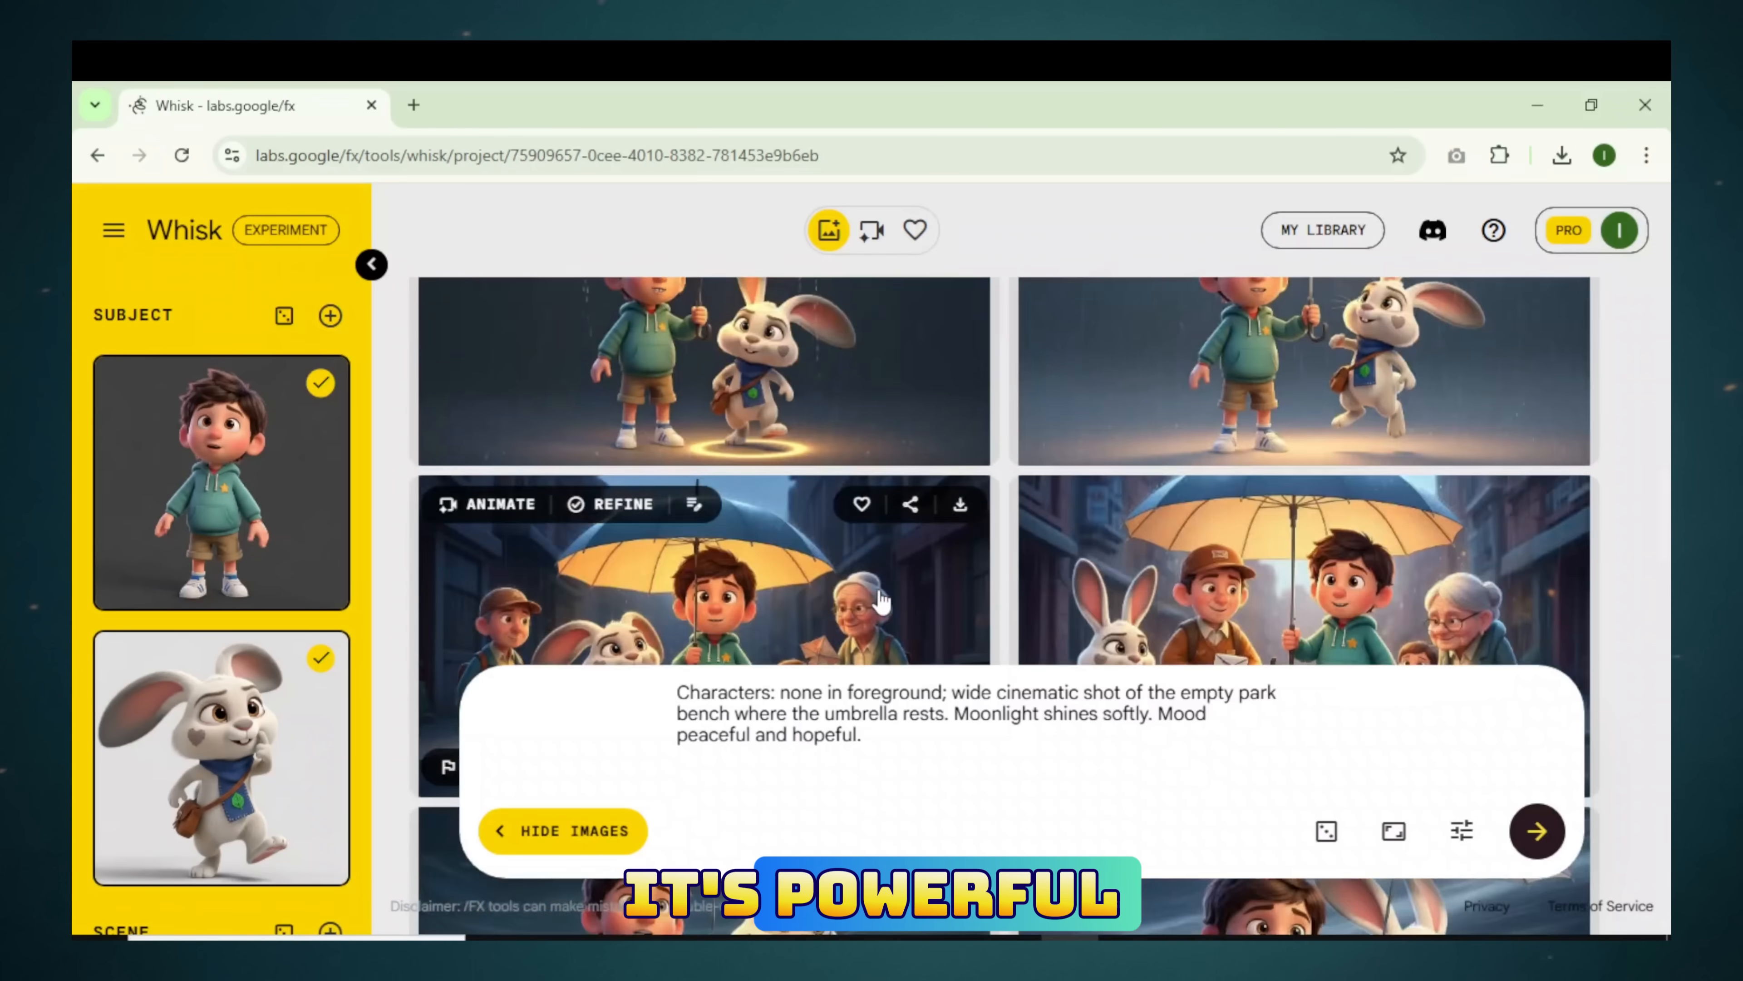
scroll(882, 601, "up", 15)
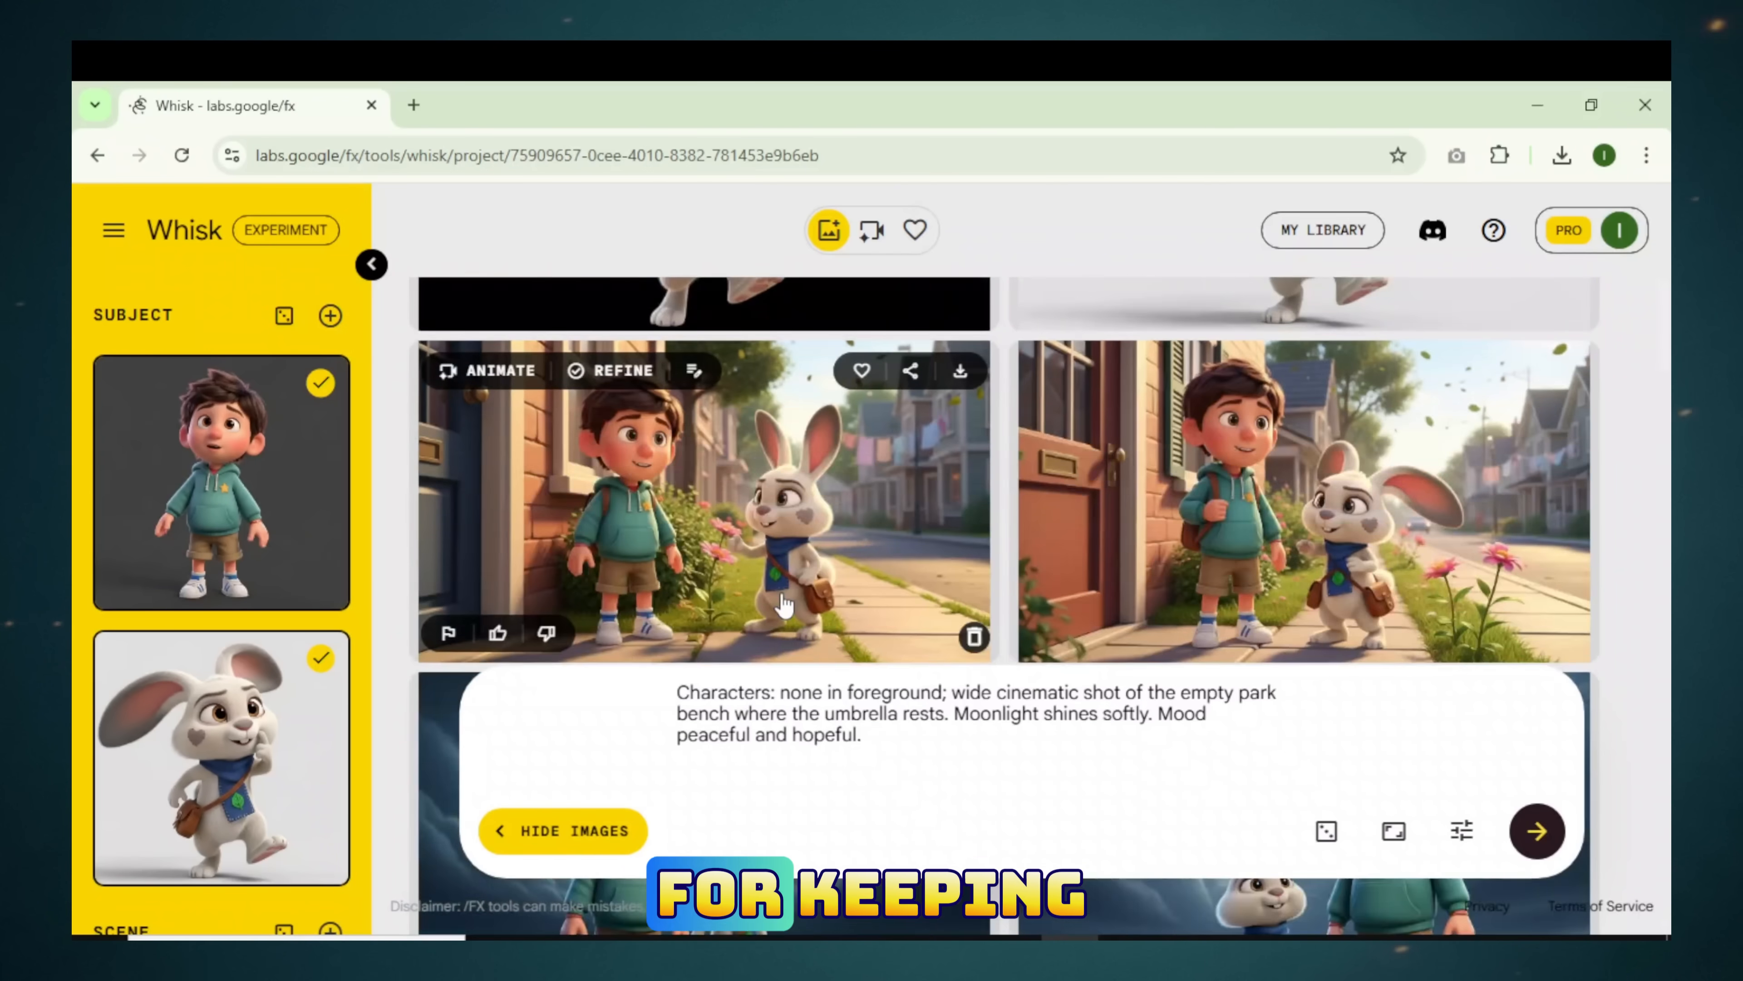
scroll(797, 590, "up", 15)
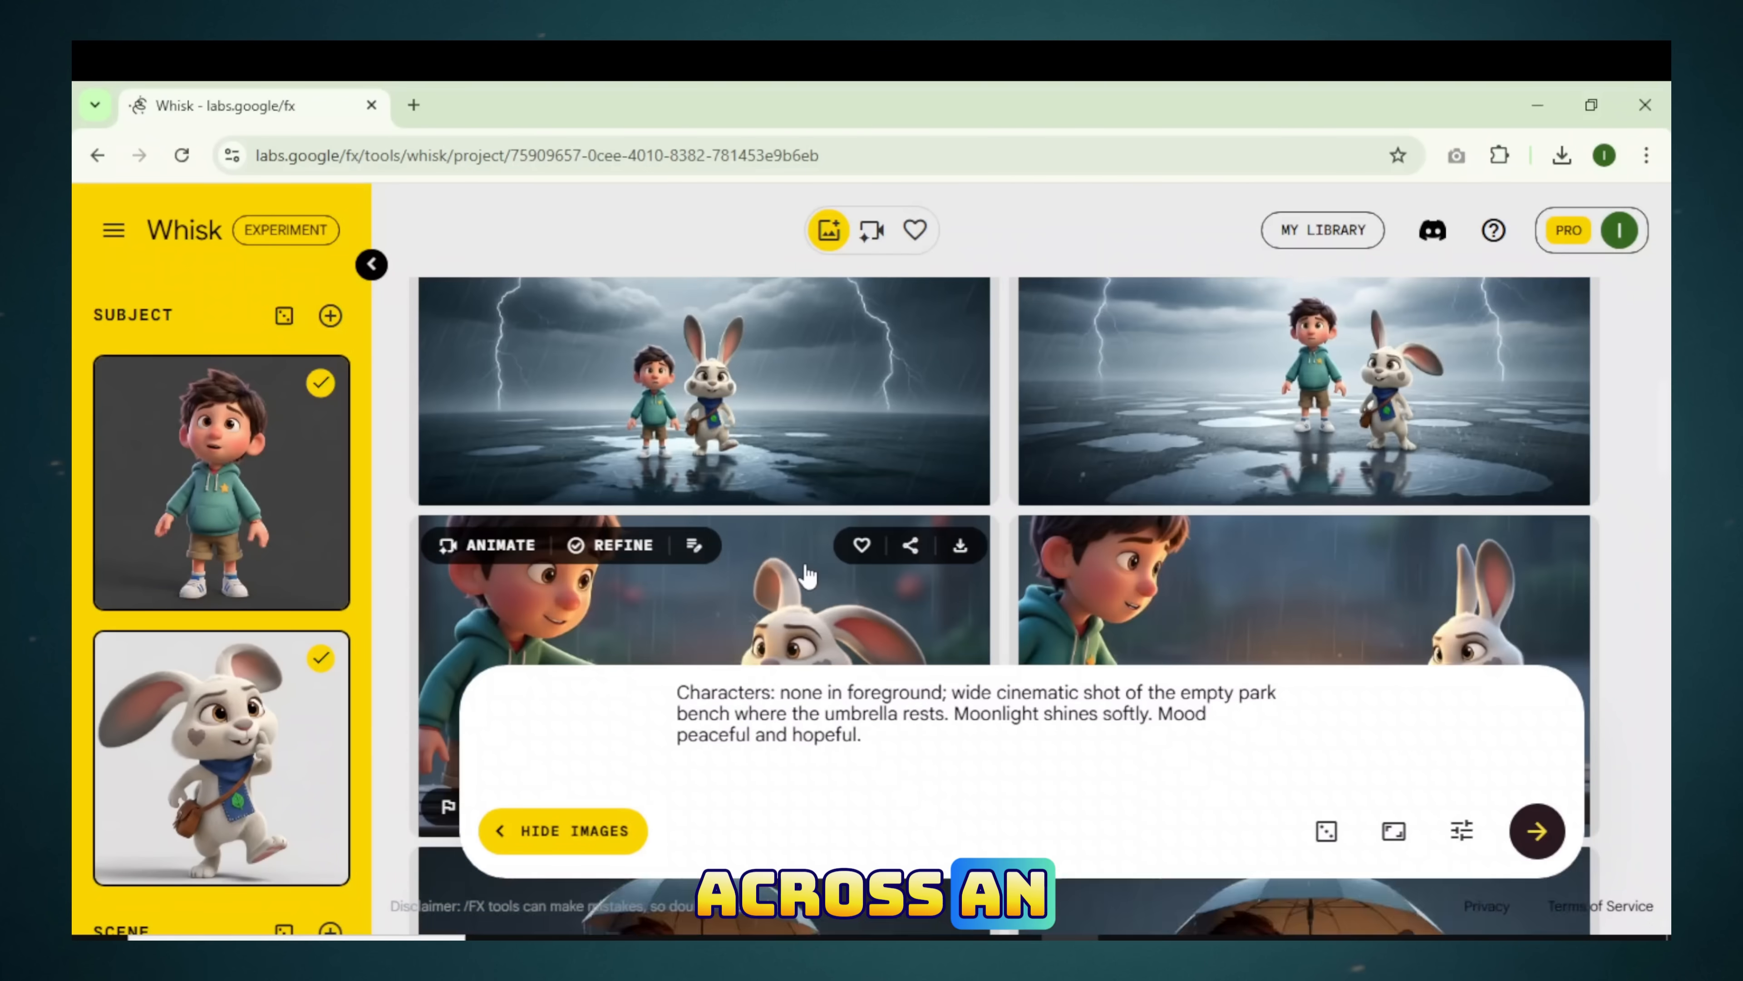
scroll(808, 576, "down", 15)
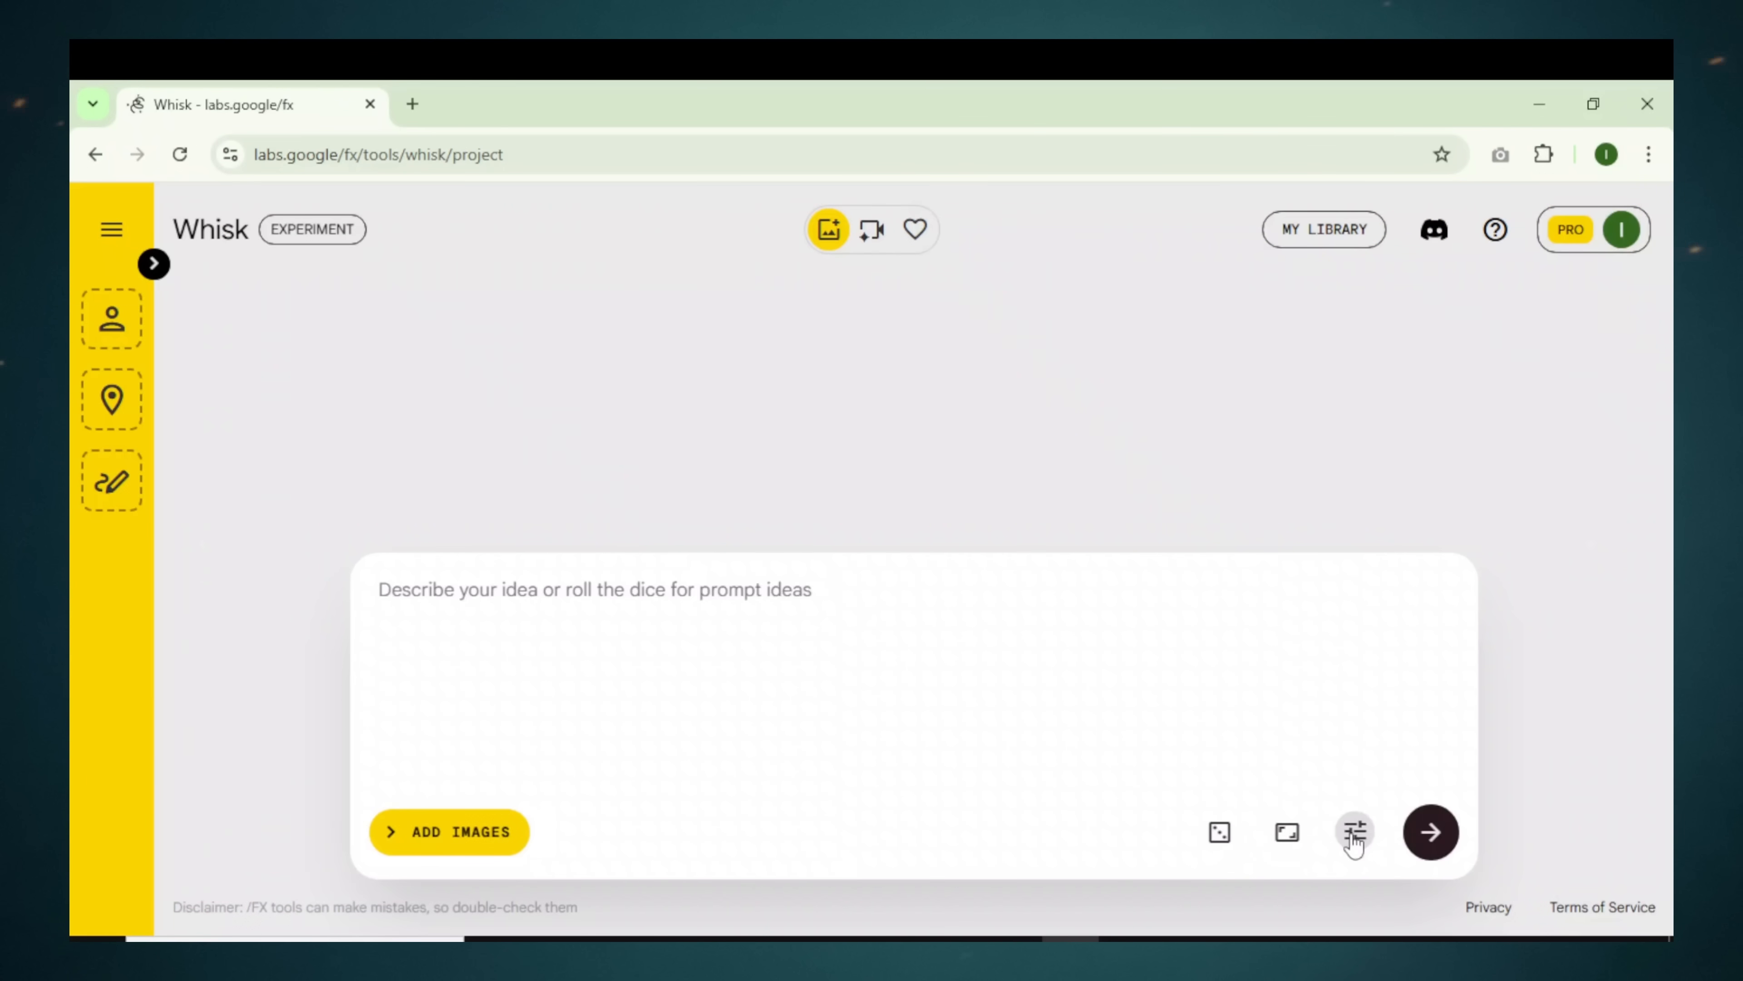
Step: Check the seed in generation settings, then copy Arlo's character prompt from the ChatGPT script
left_click(1355, 834)
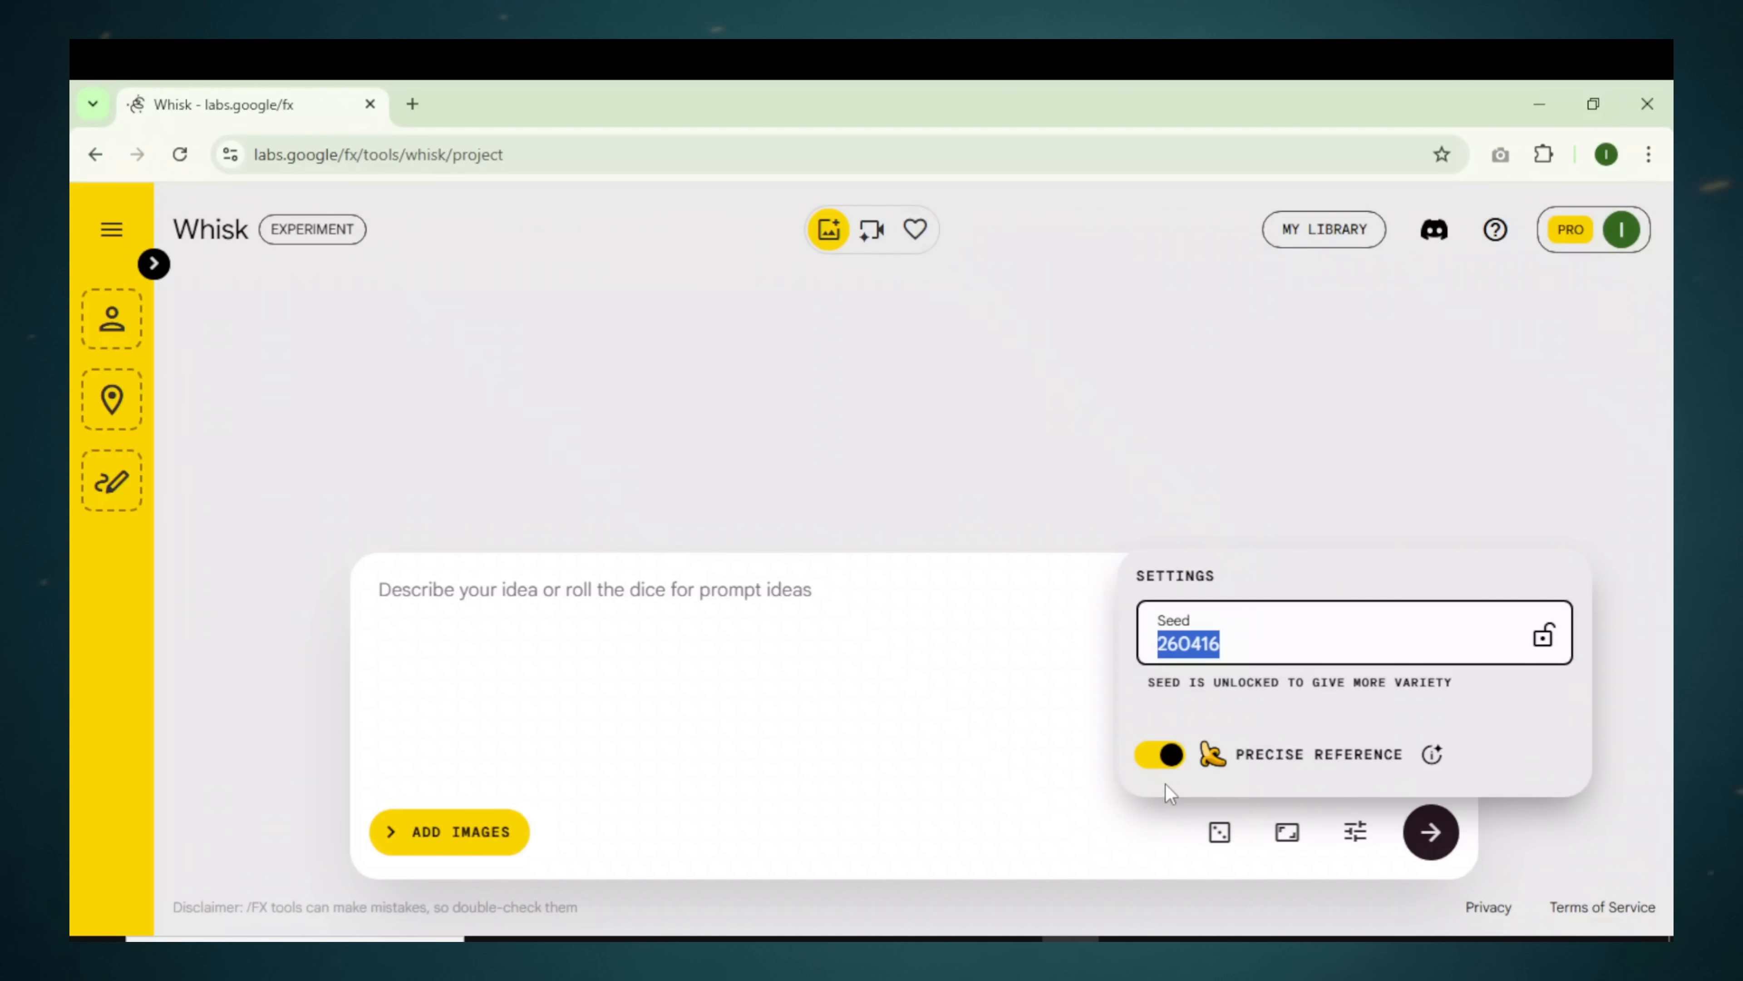
left_click(1354, 834)
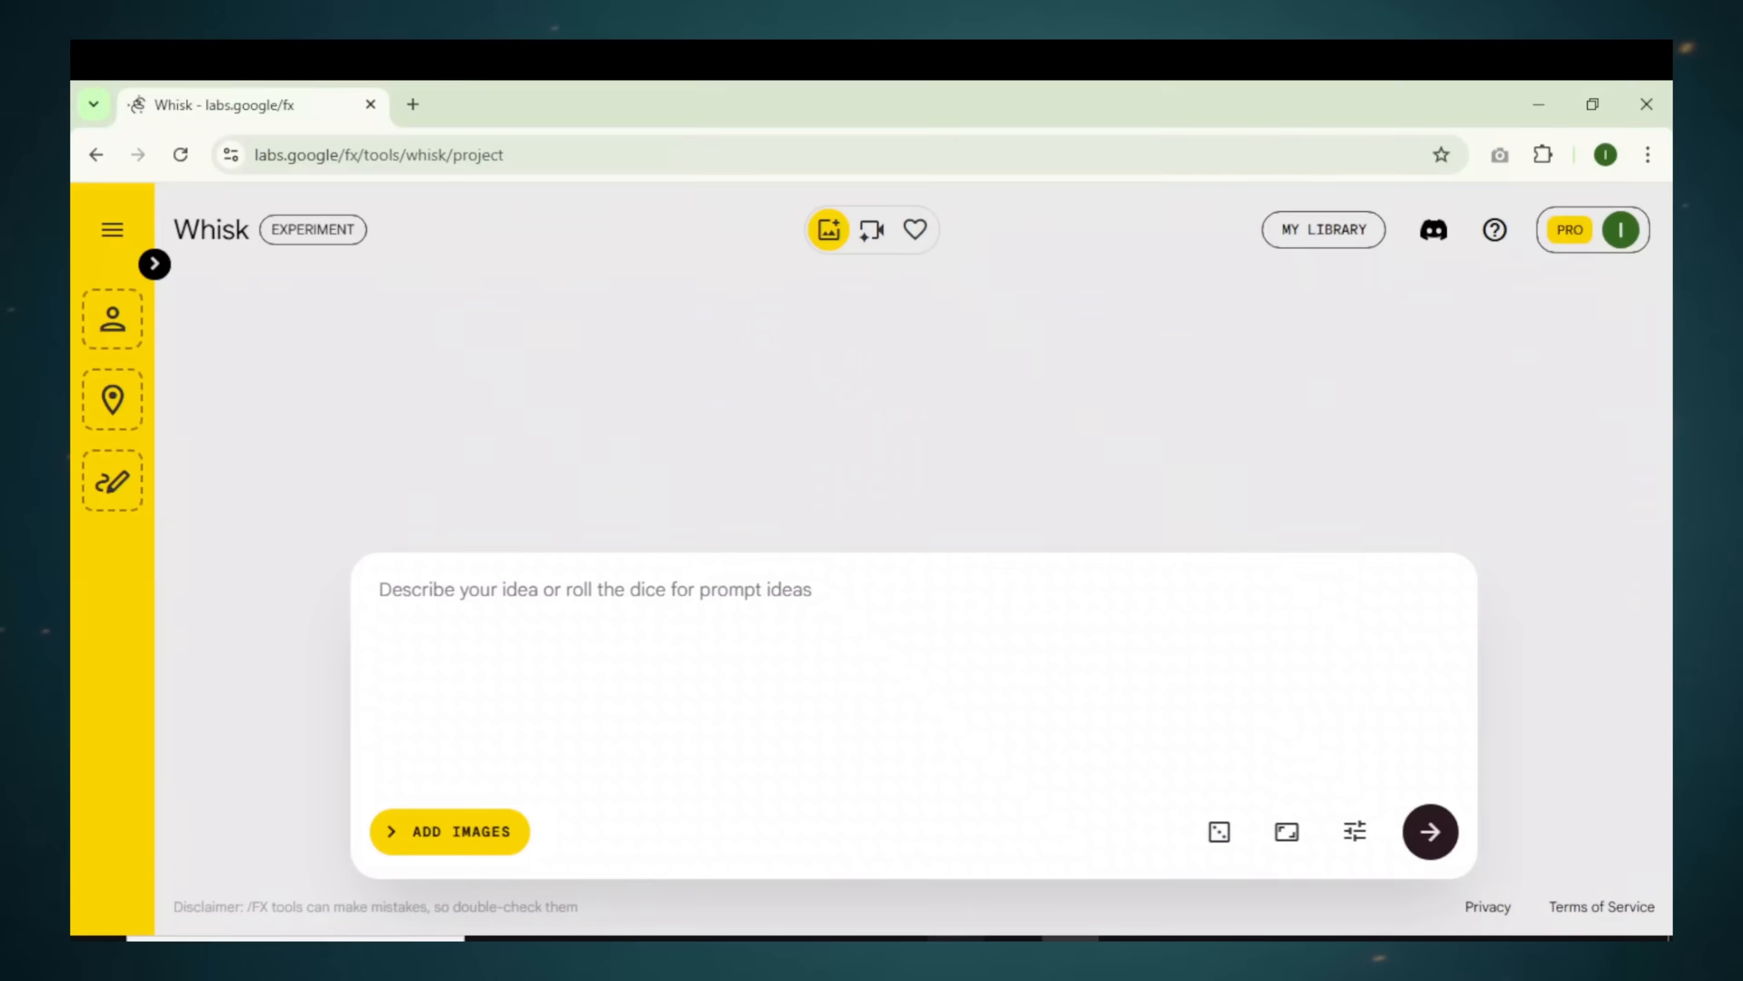
left_click(955, 938)
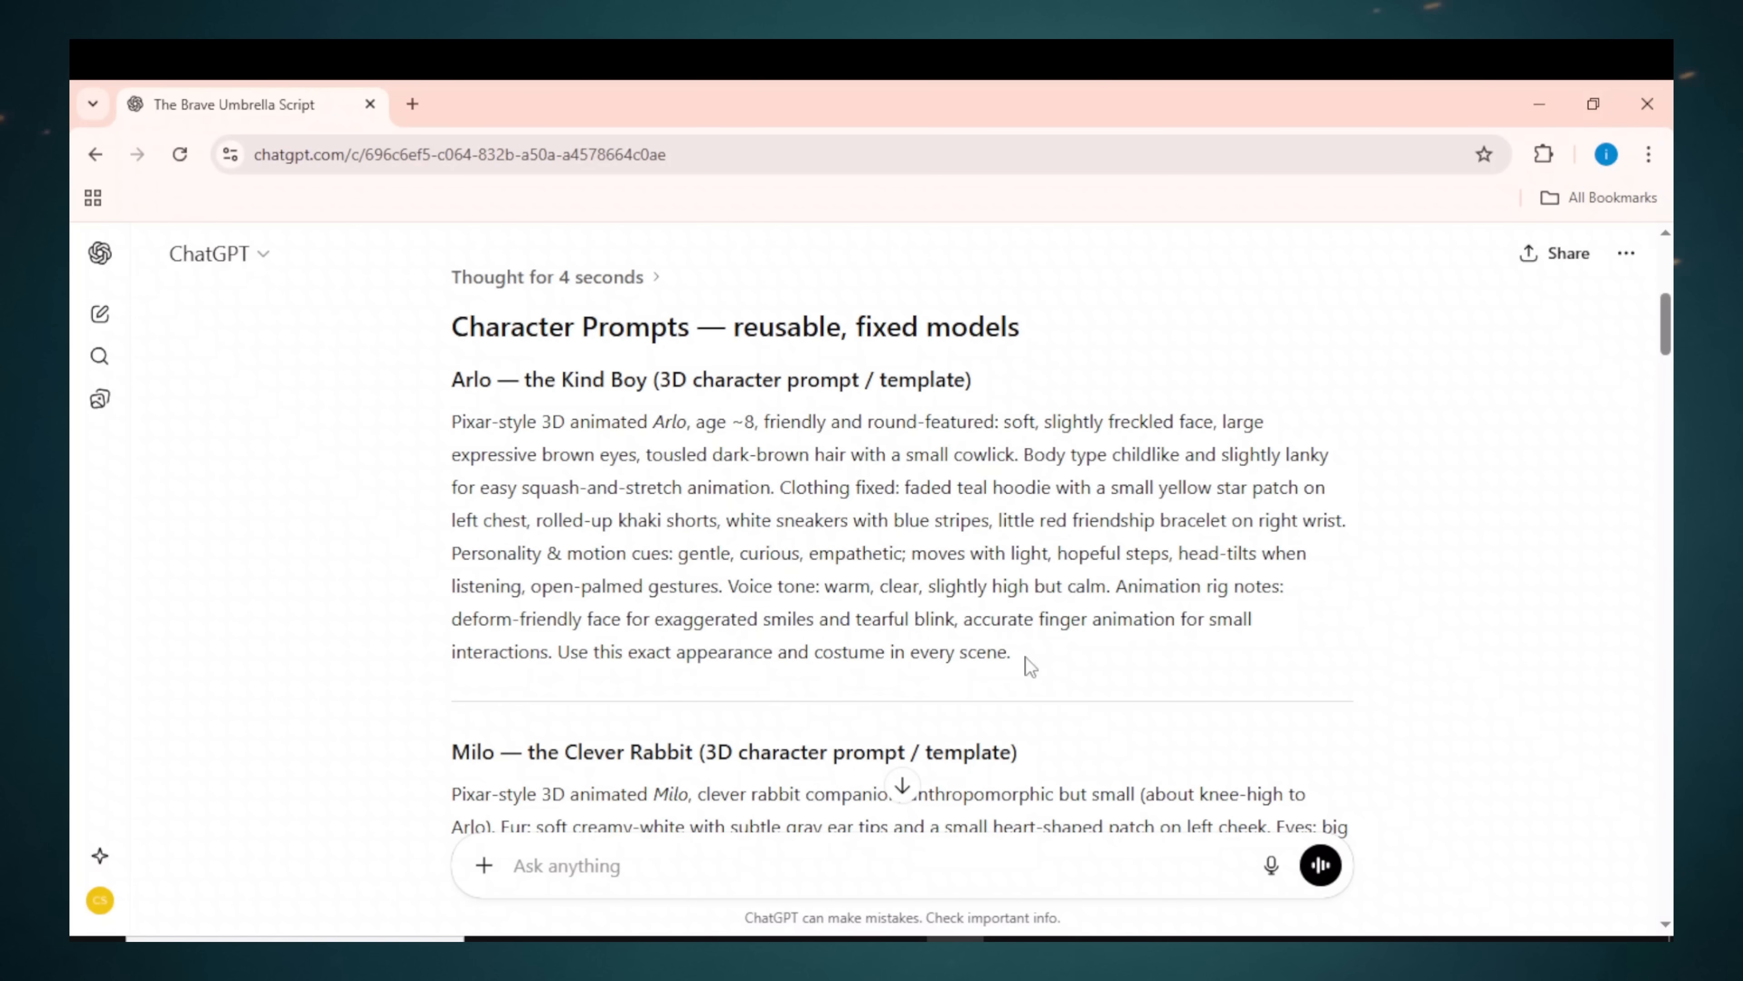
left_click_drag(1027, 660, 448, 399)
right_click(542, 469)
left_click(610, 508)
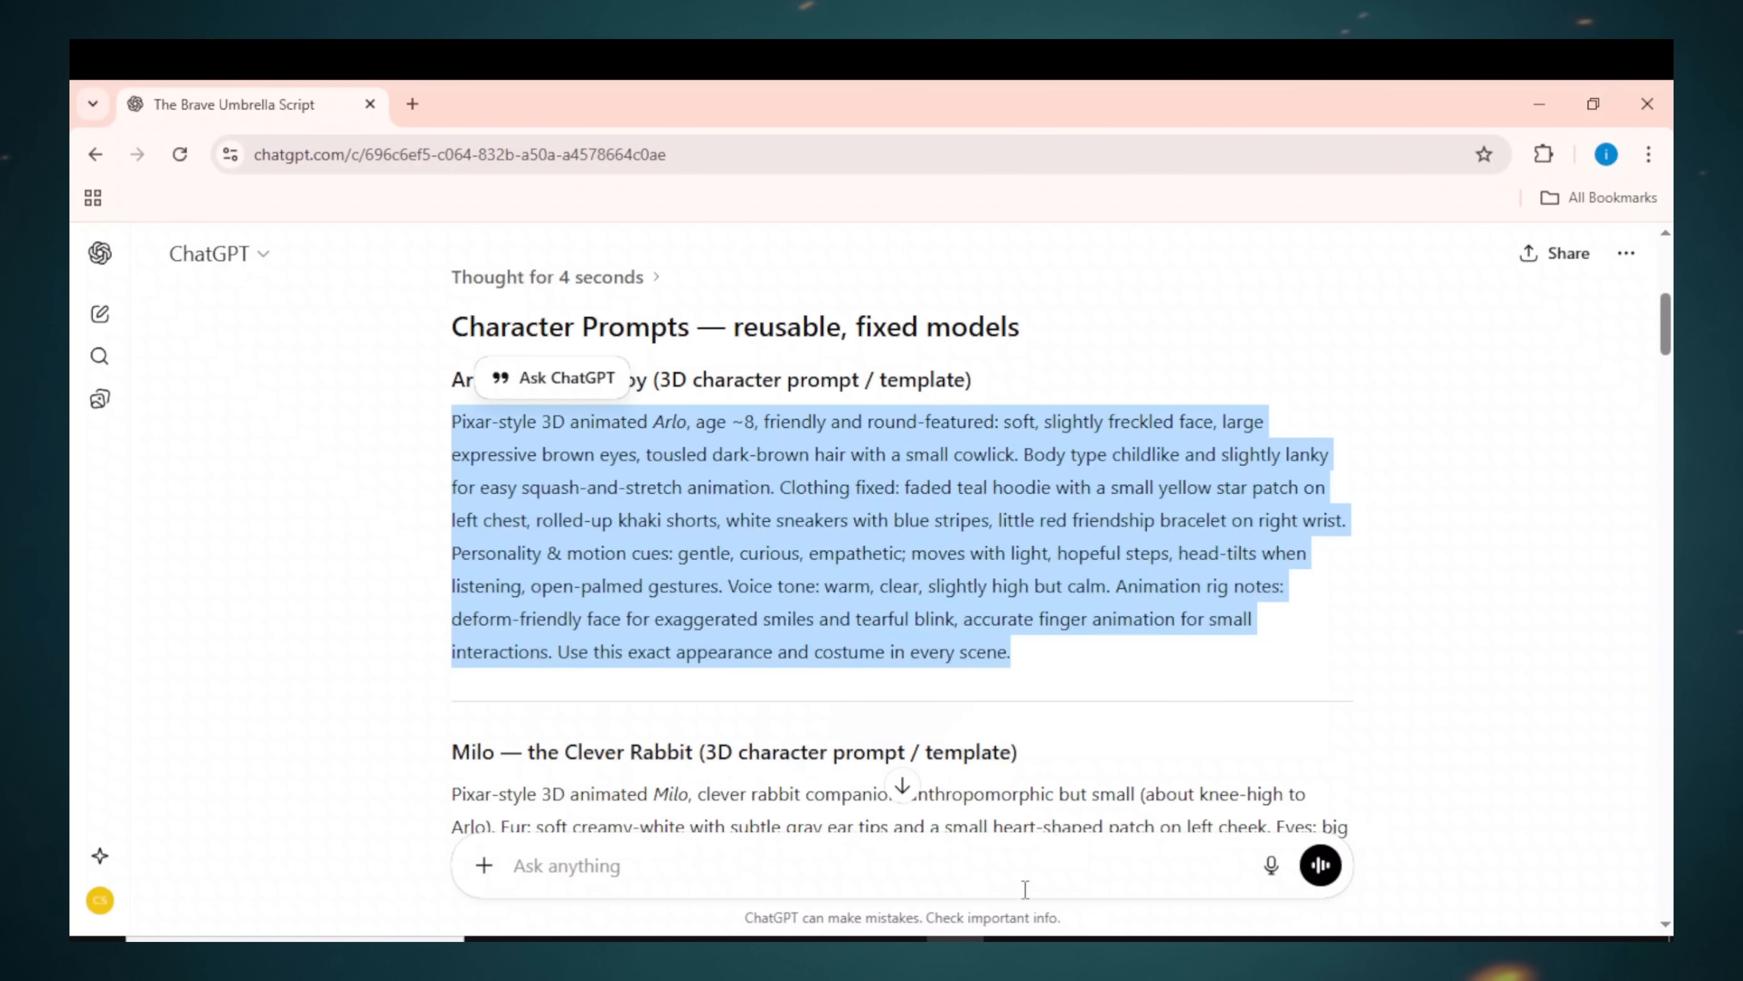
Step: Paste the Arlo prompt into Whisk and generate two Pixar-style Arlo images, leaving feedback on one
left_click(1071, 939)
right_click(426, 676)
left_click(467, 668)
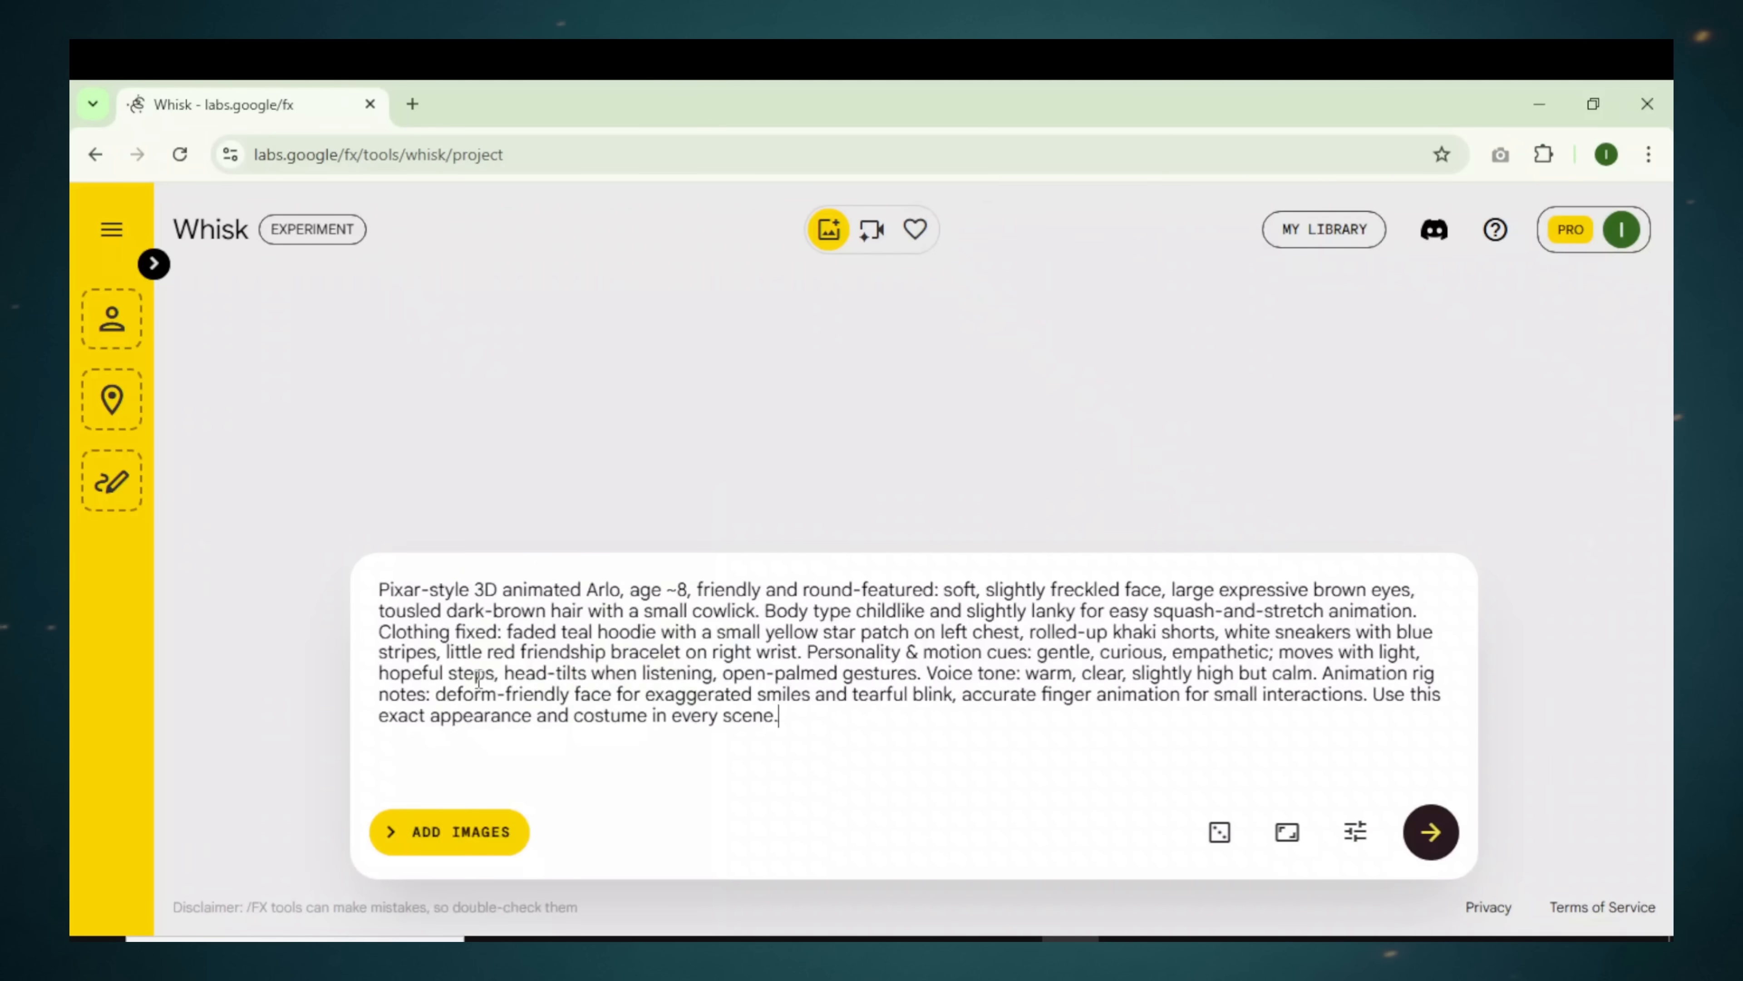
left_click(1430, 848)
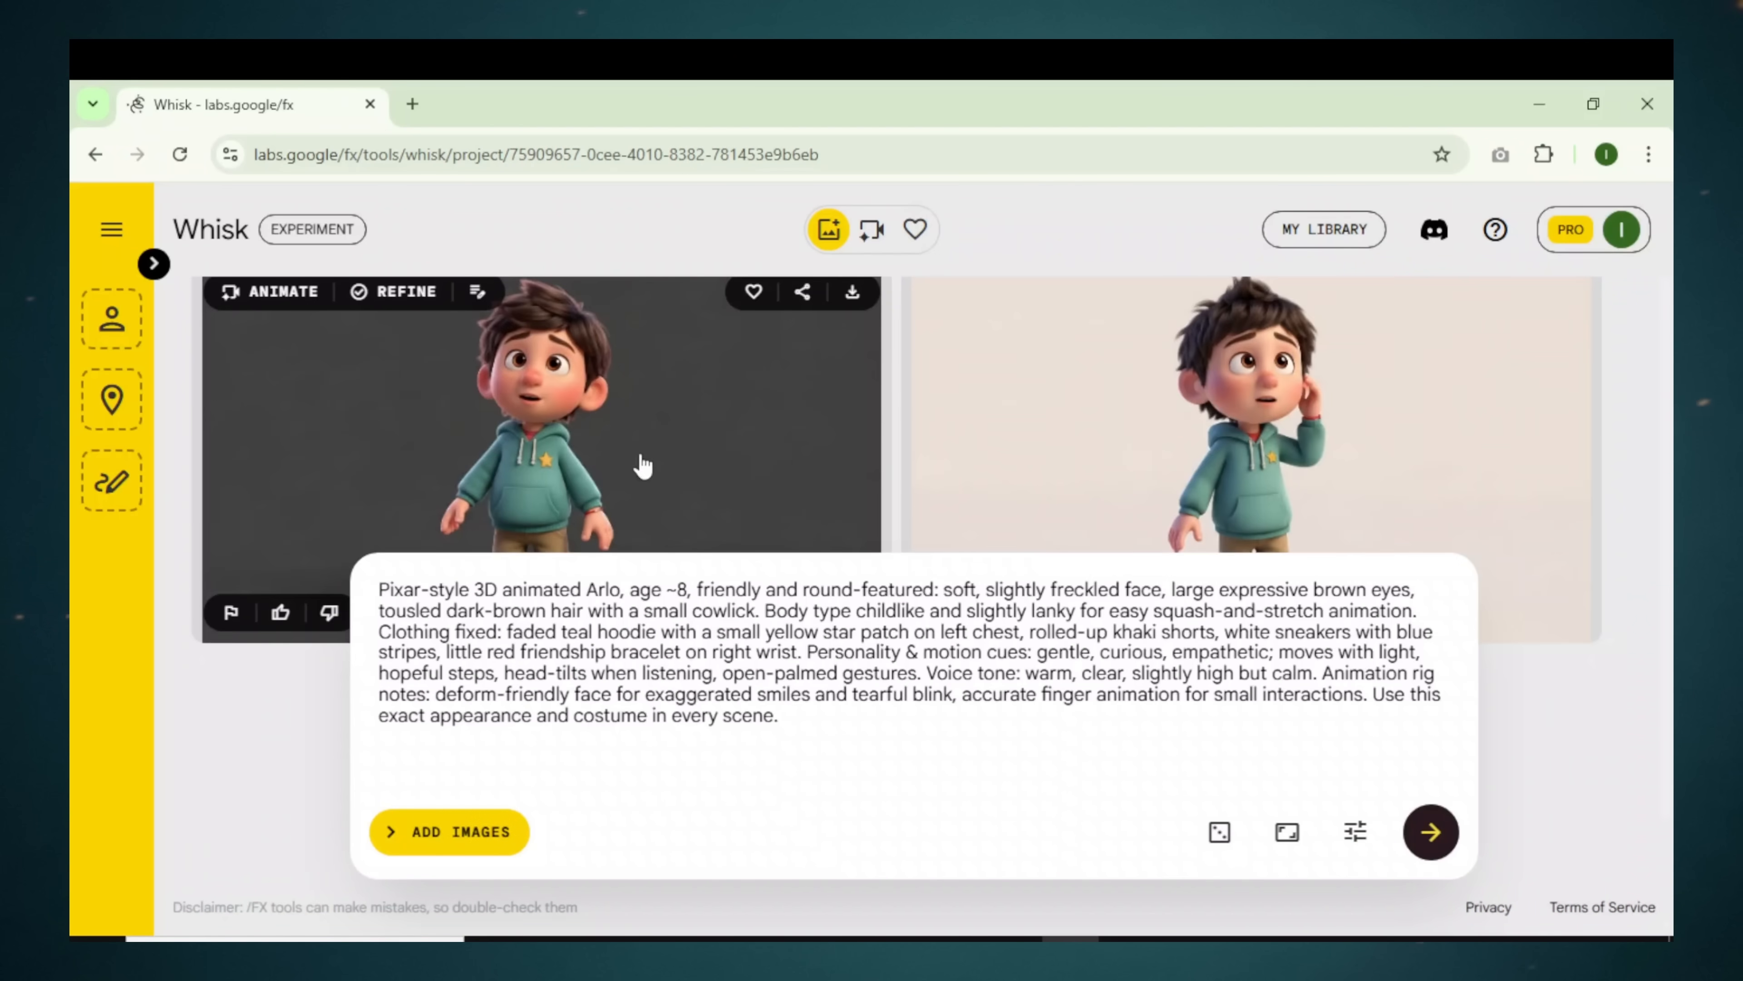
left_click(642, 466)
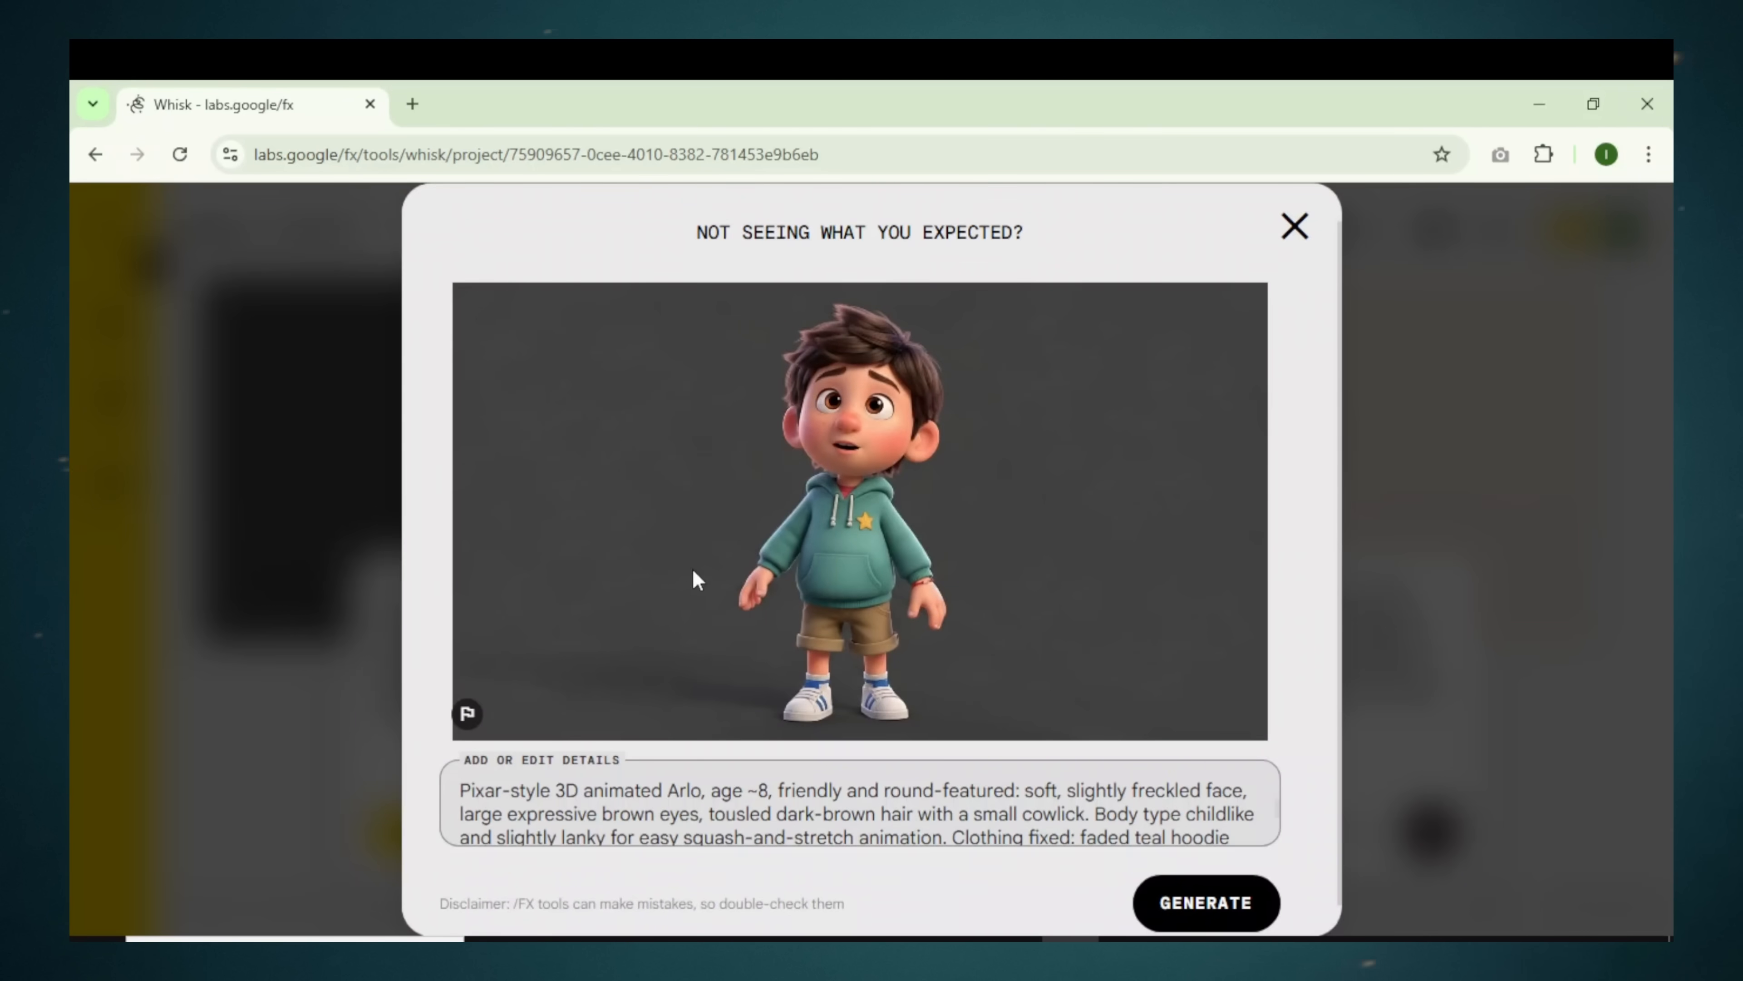
left_click(1294, 228)
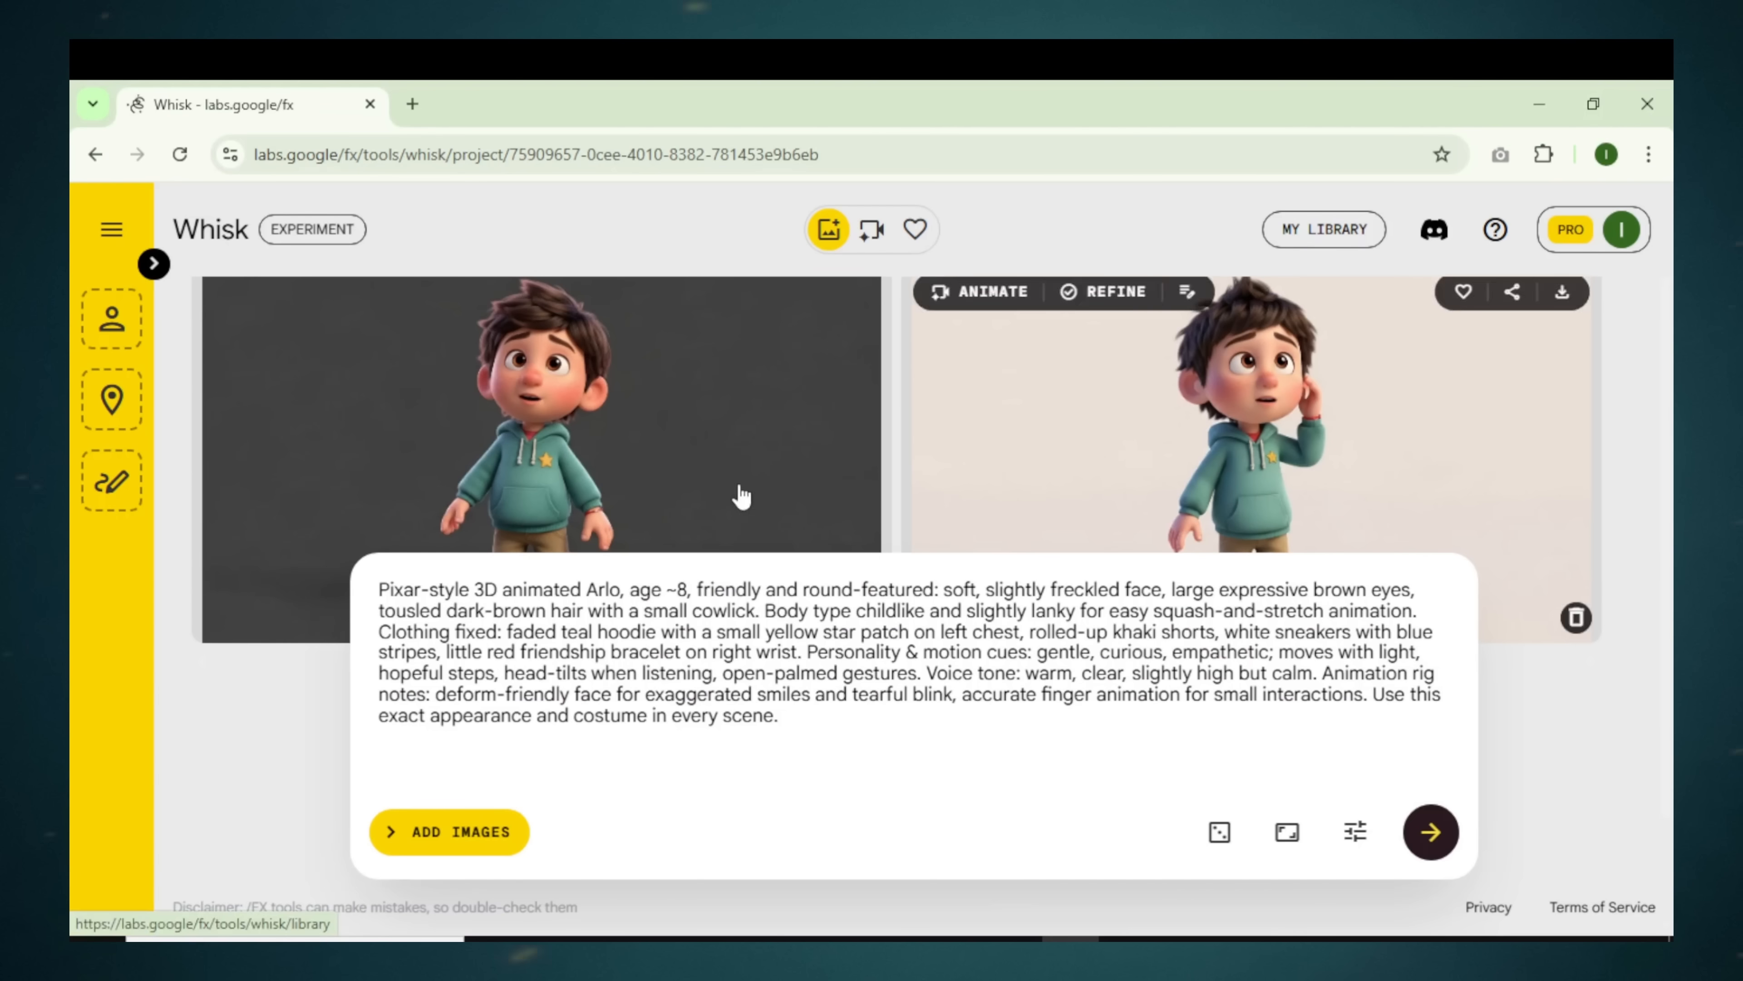
scroll(705, 494, "down", 1)
scroll(706, 494, "up", 1)
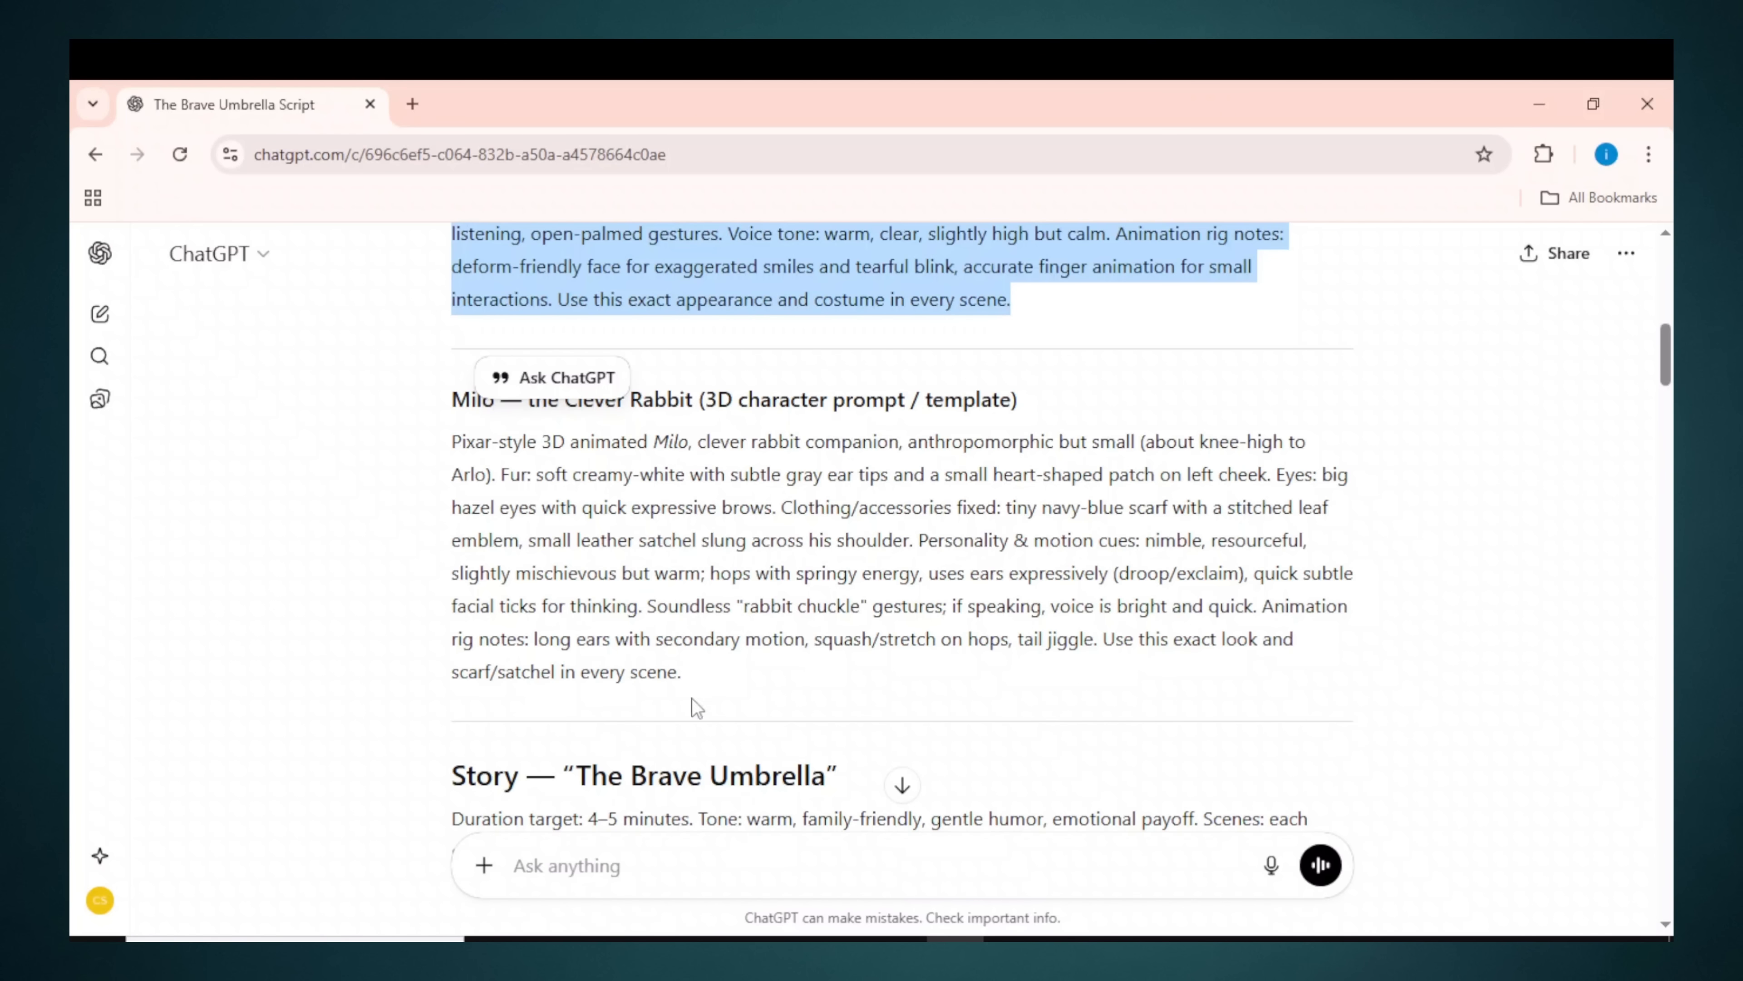
Step: Paste Milo's character prompt from ChatGPT into Whisk and generate two rabbit images, flagging the right one
left_click_drag(700, 693, 440, 453)
right_click(529, 482)
left_click(594, 512)
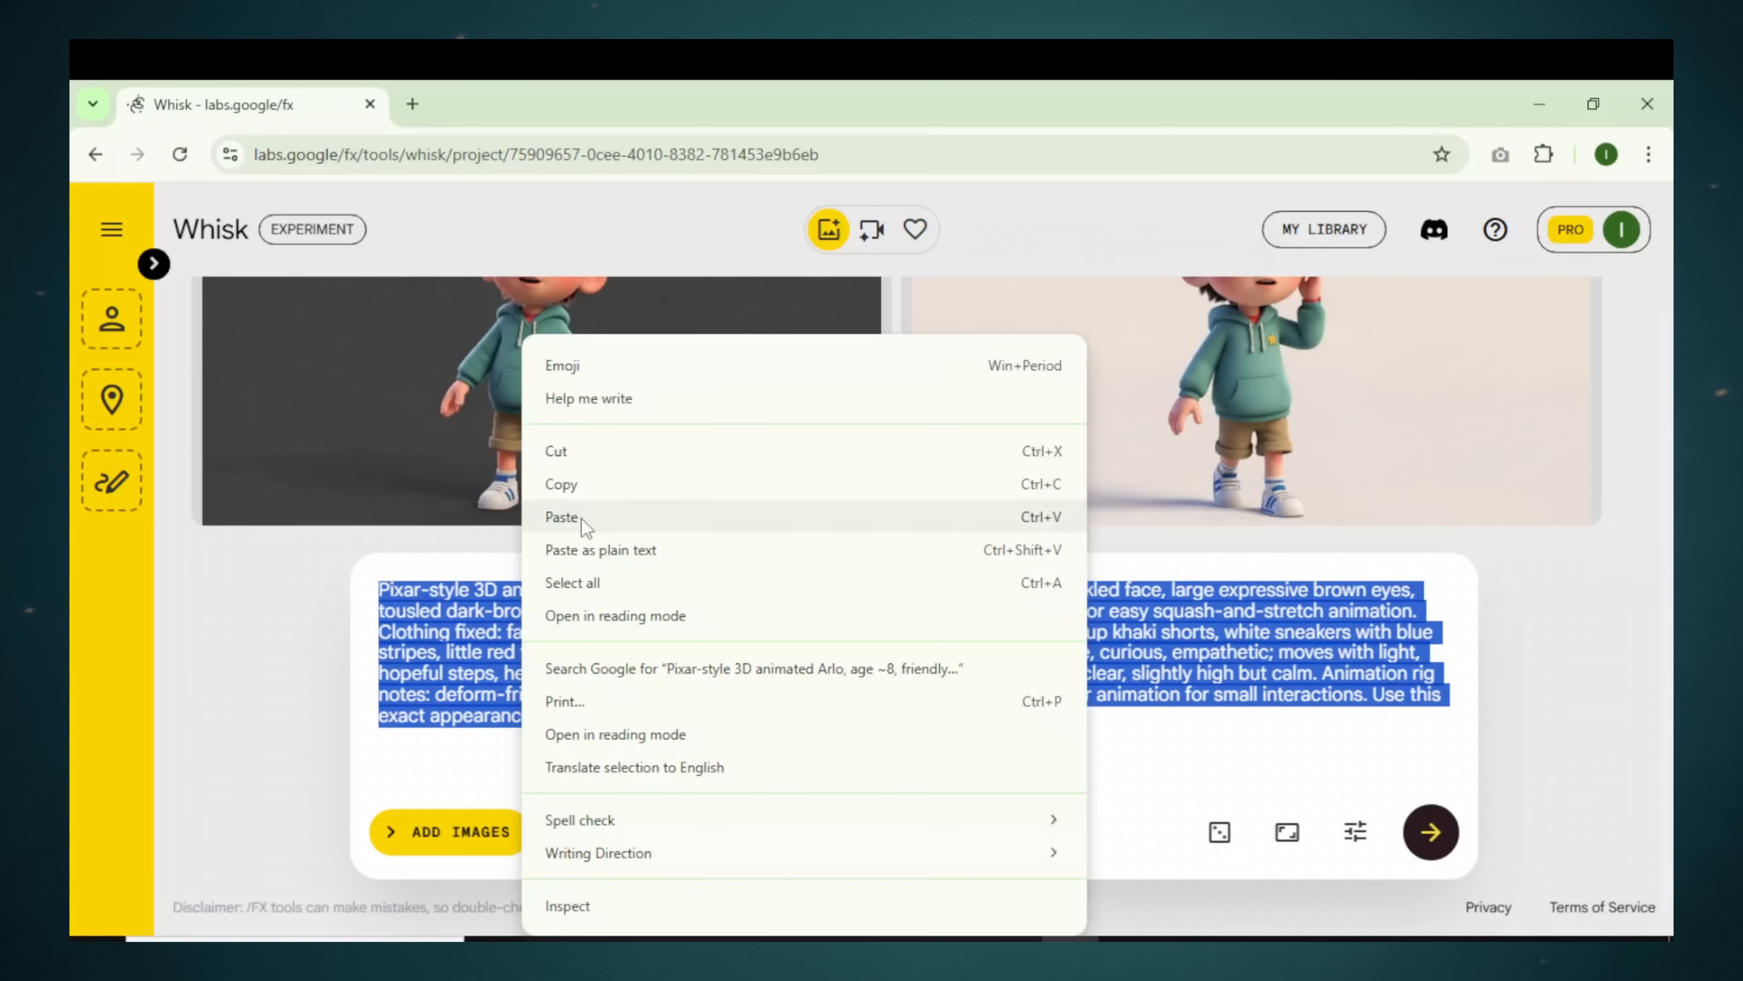
left_click(582, 513)
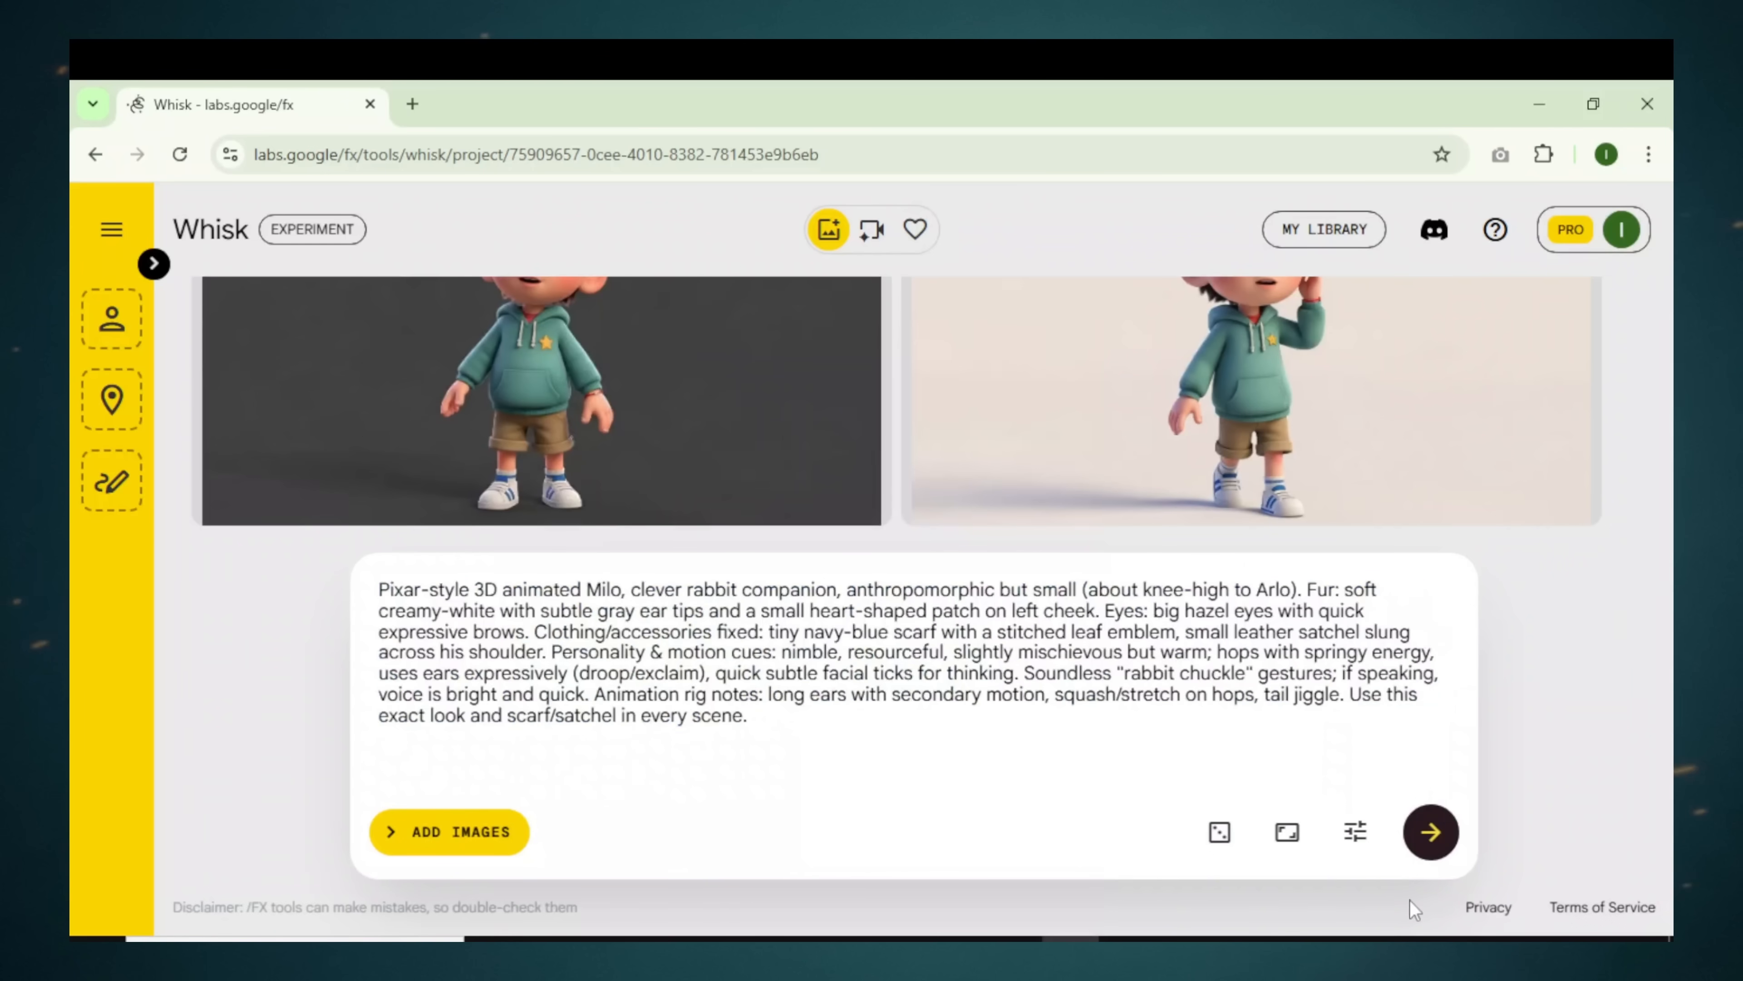
left_click(1431, 832)
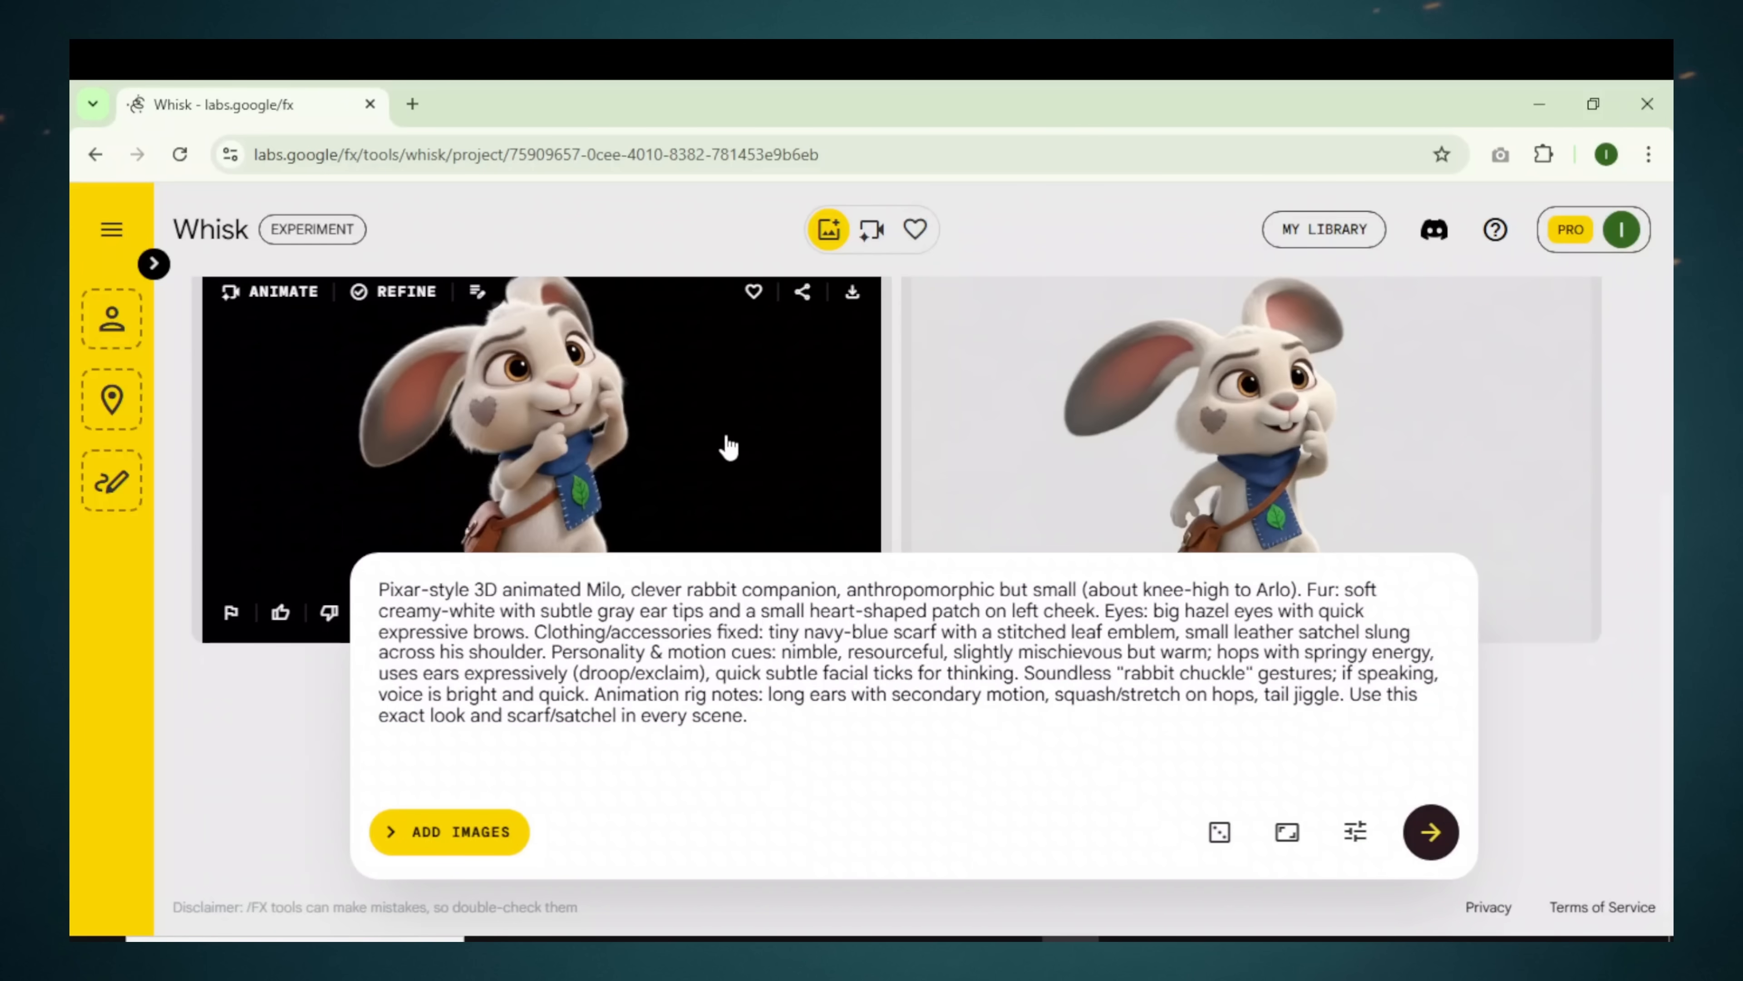
left_click(1050, 496)
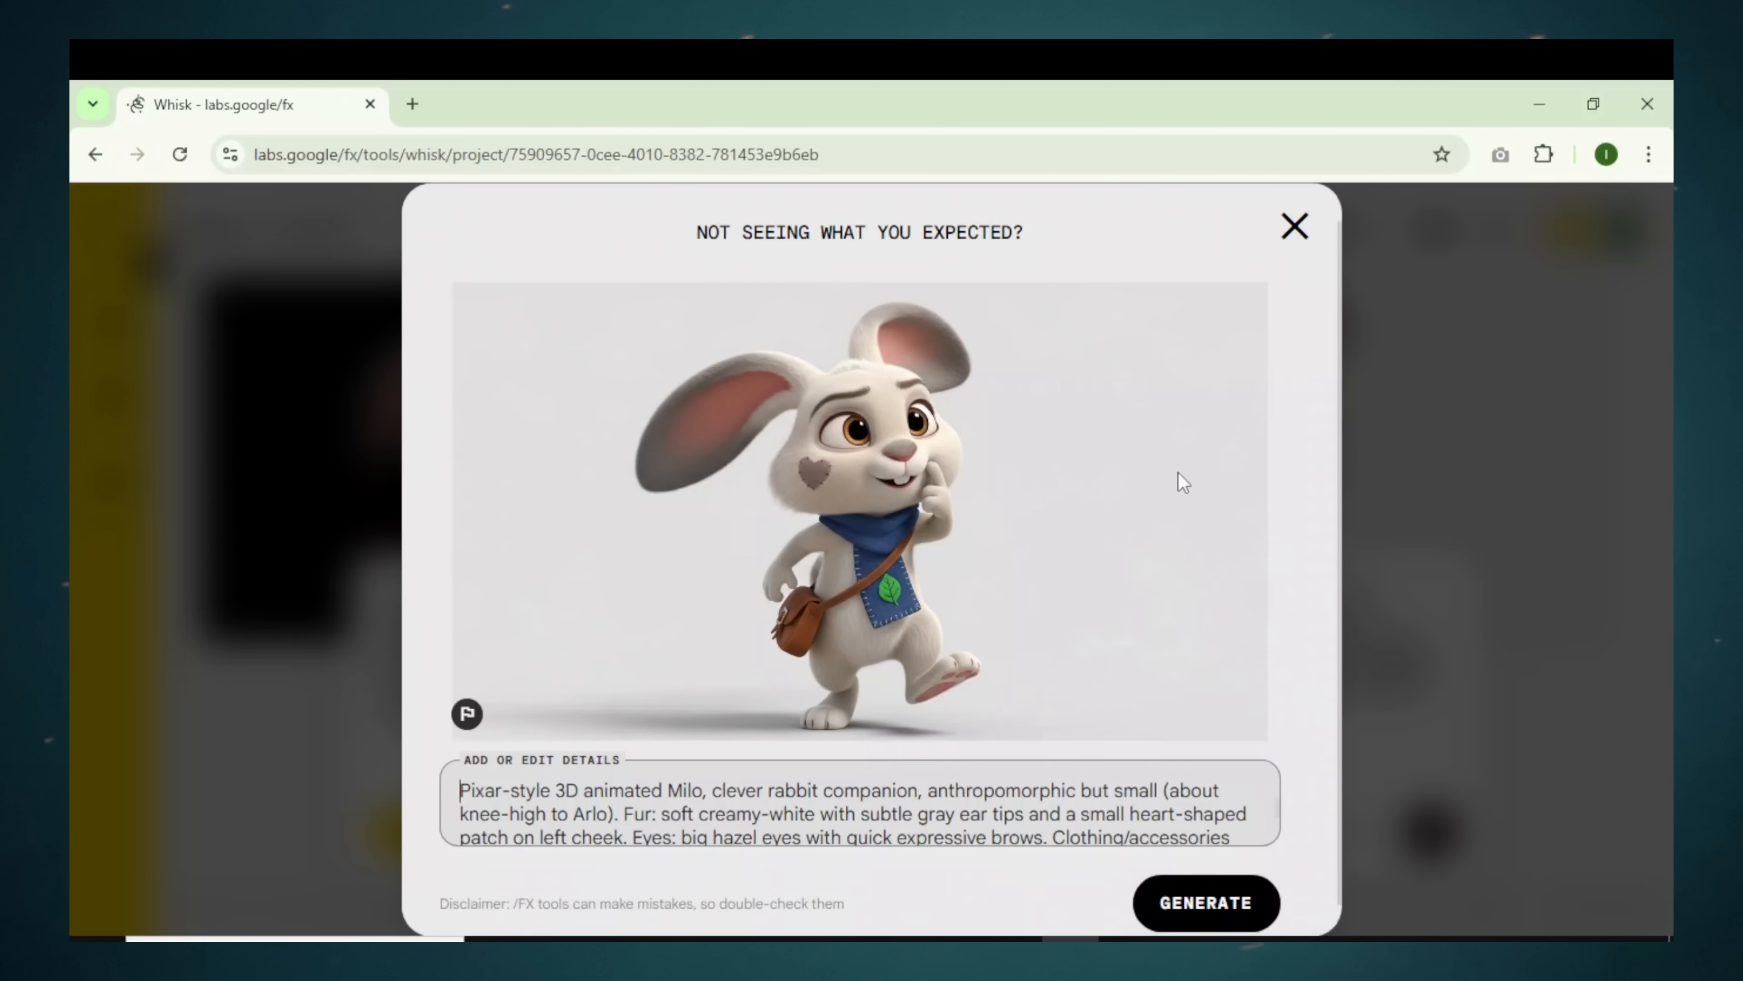
left_click(1295, 227)
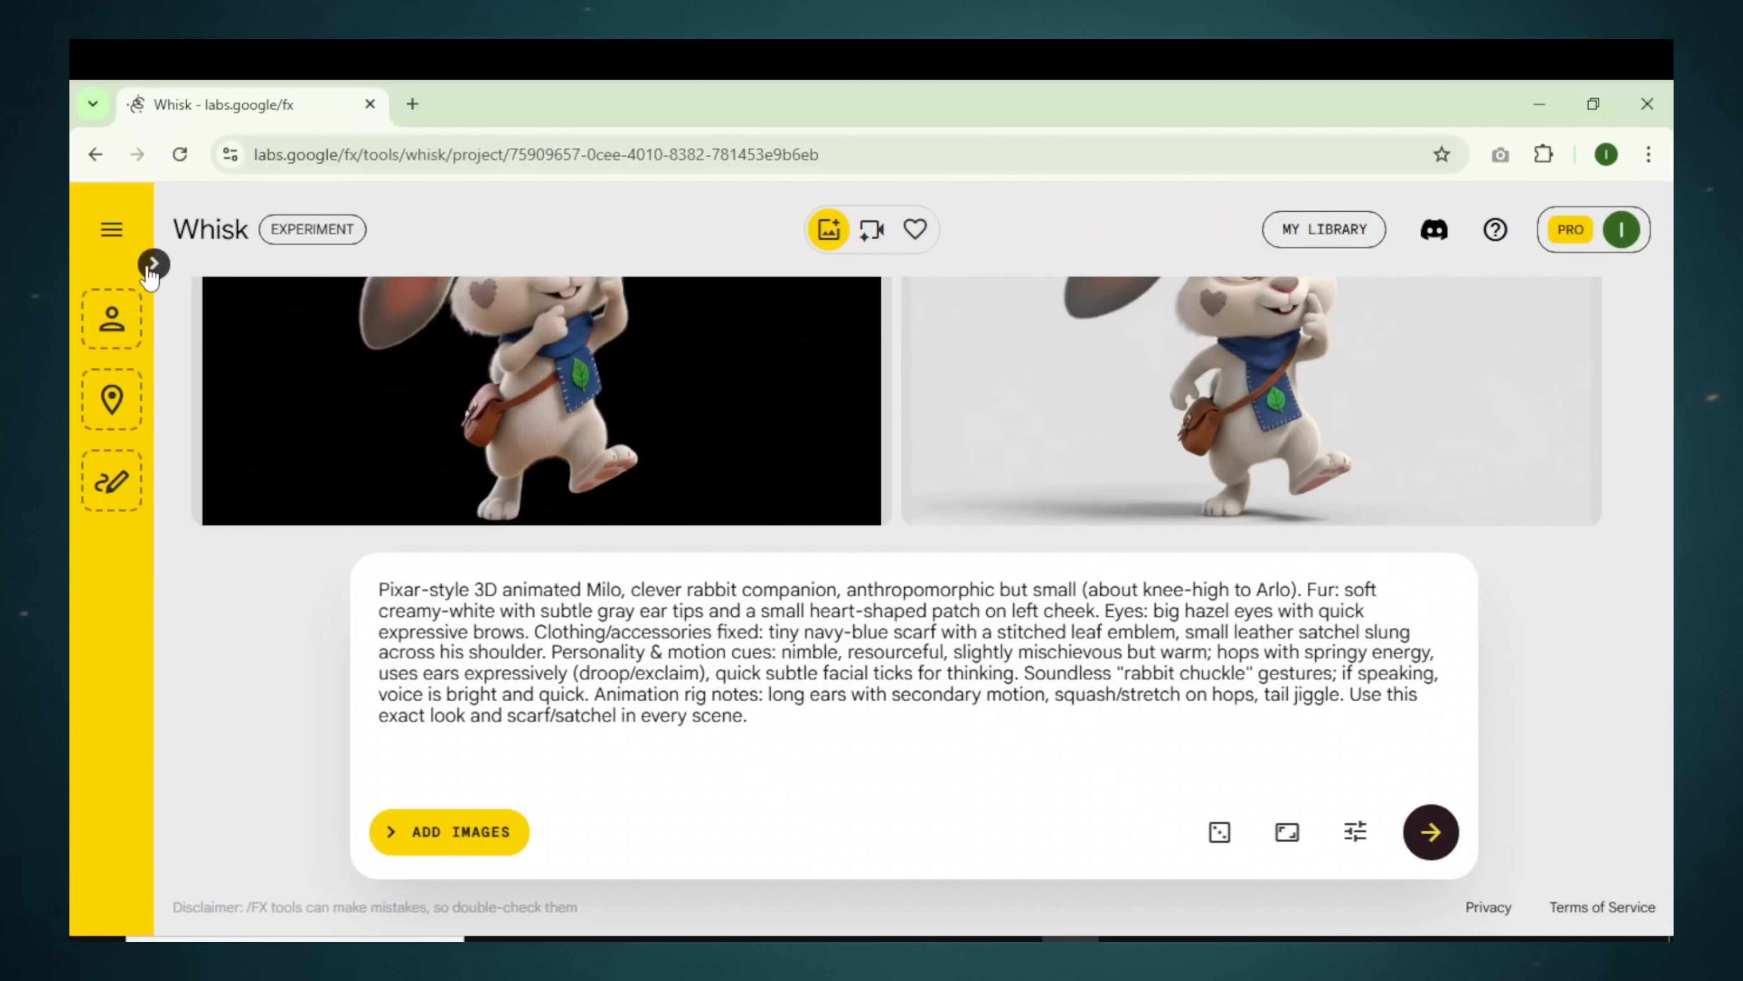
left_click(154, 265)
Step: Drag the boy image into Subject and the Milo rabbit image into a second subject slot
scroll(833, 546, "up", 3)
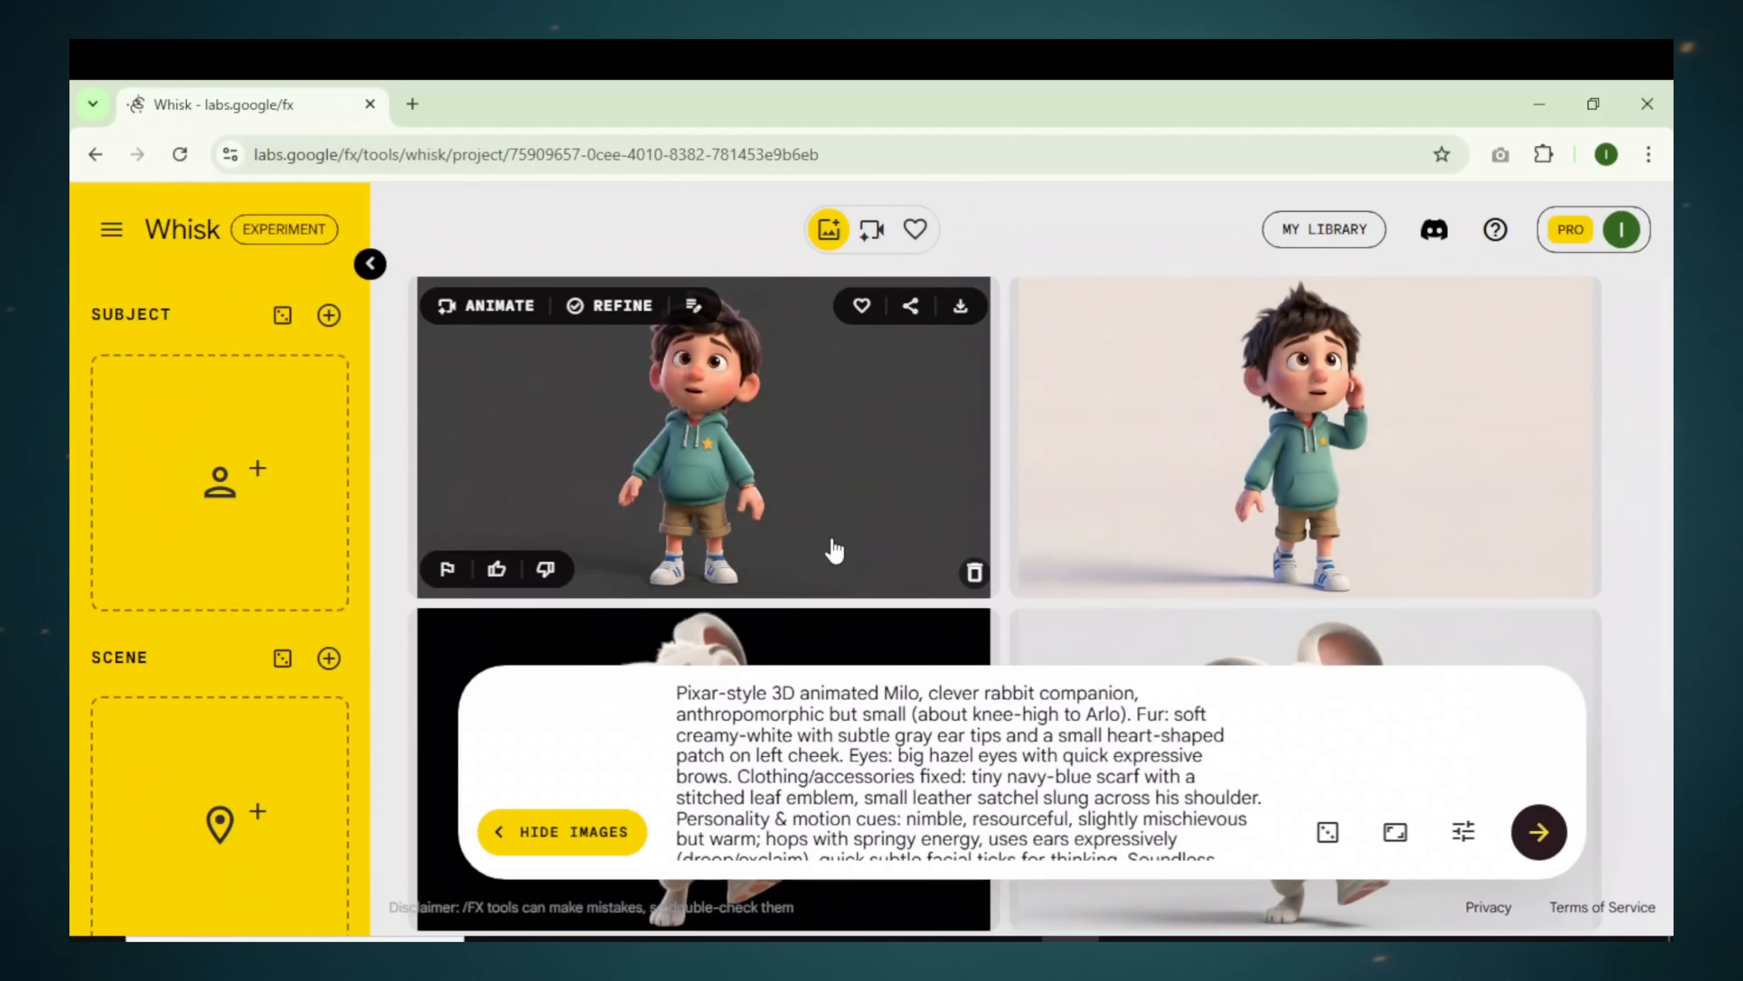
left_click_drag(707, 474, 182, 493)
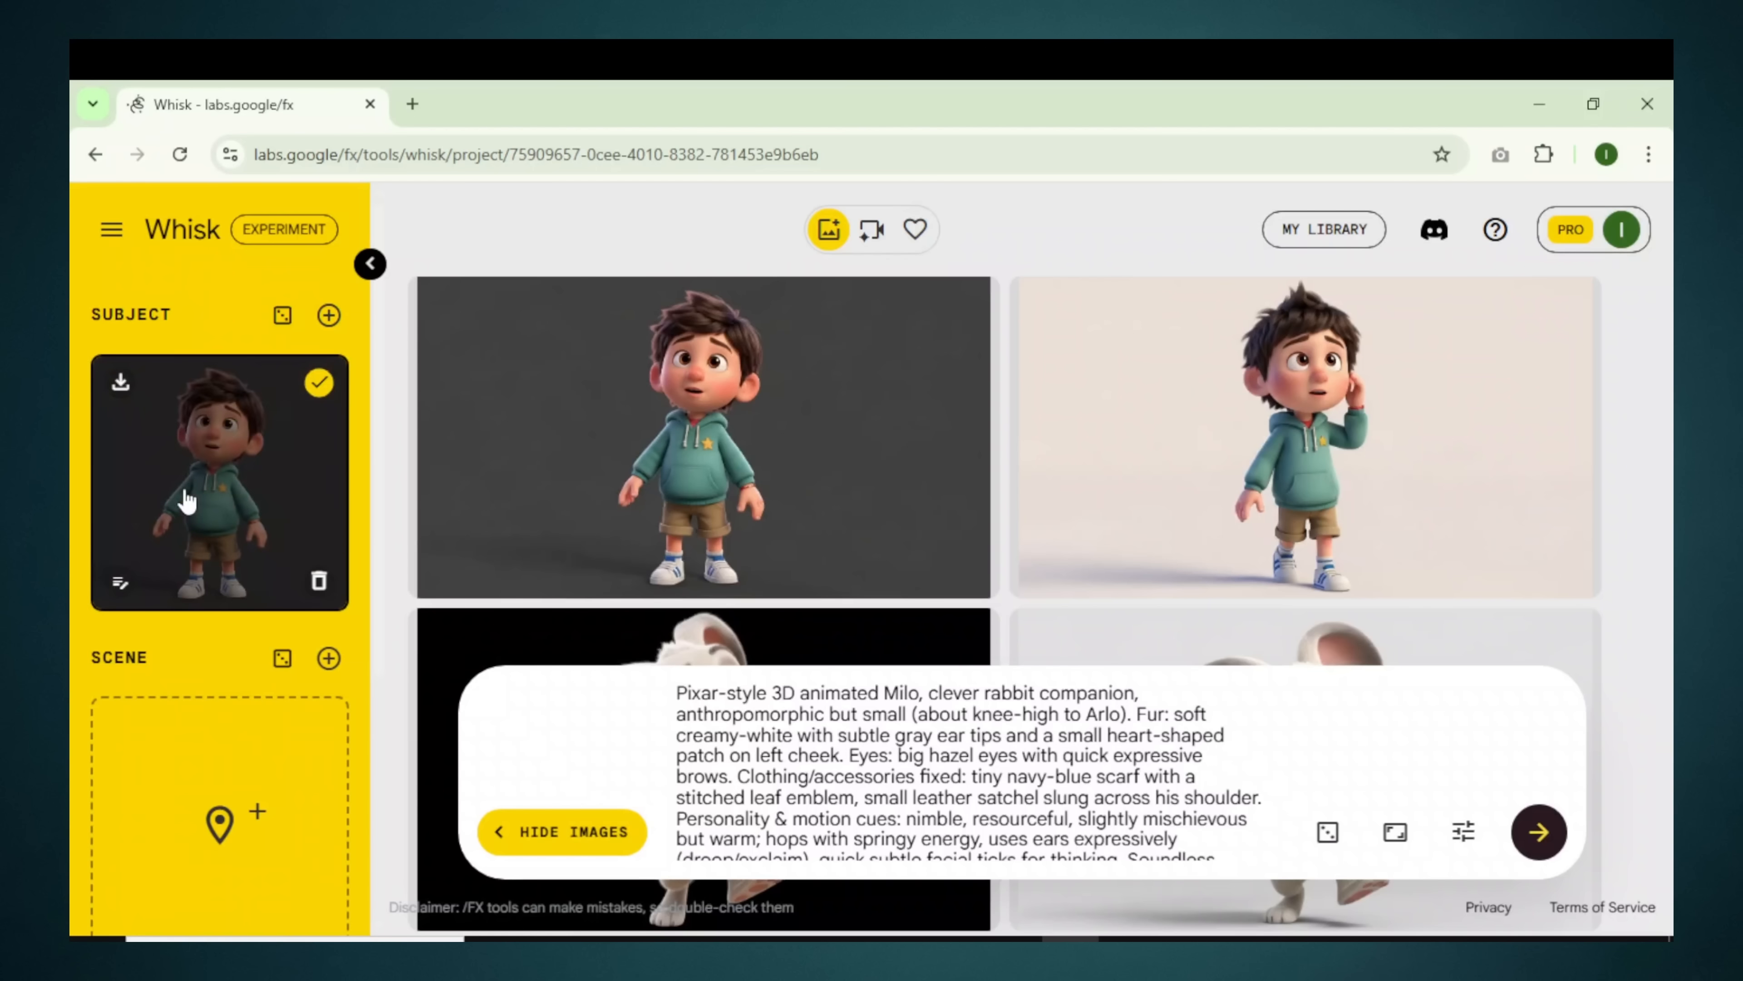
left_click(330, 316)
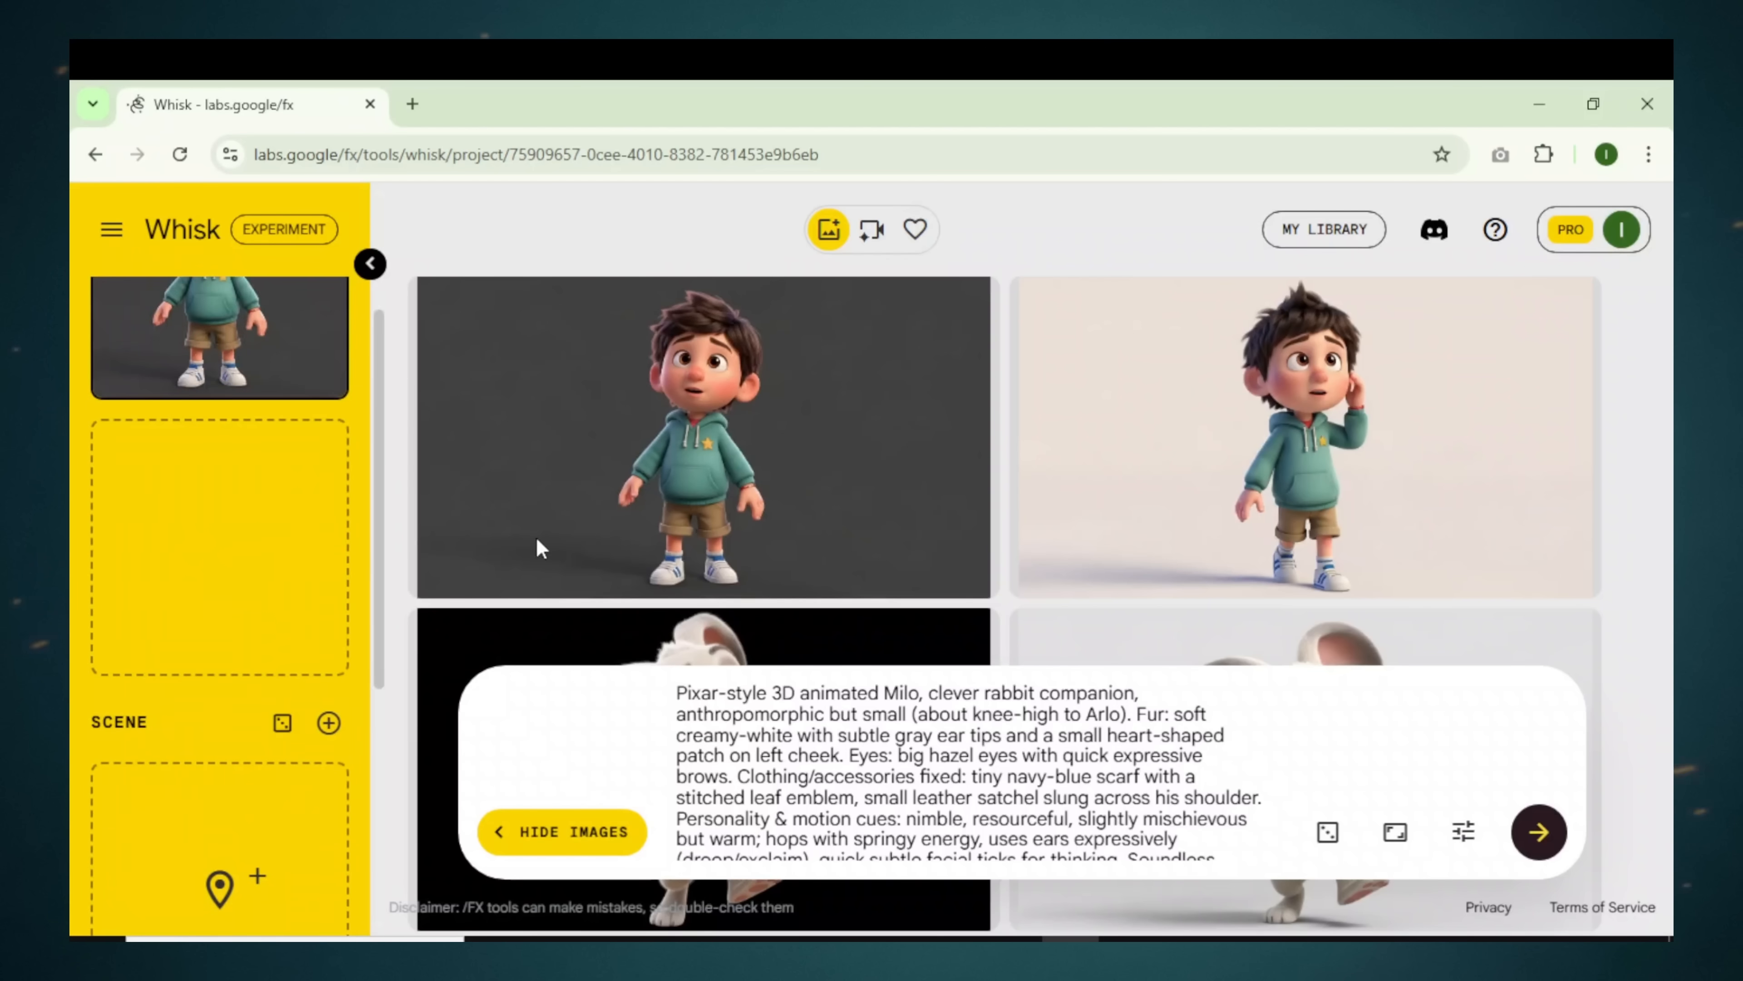
scroll(686, 543, "down", 2)
scroll(750, 558, "down", 2)
left_click_drag(1206, 557, 219, 537)
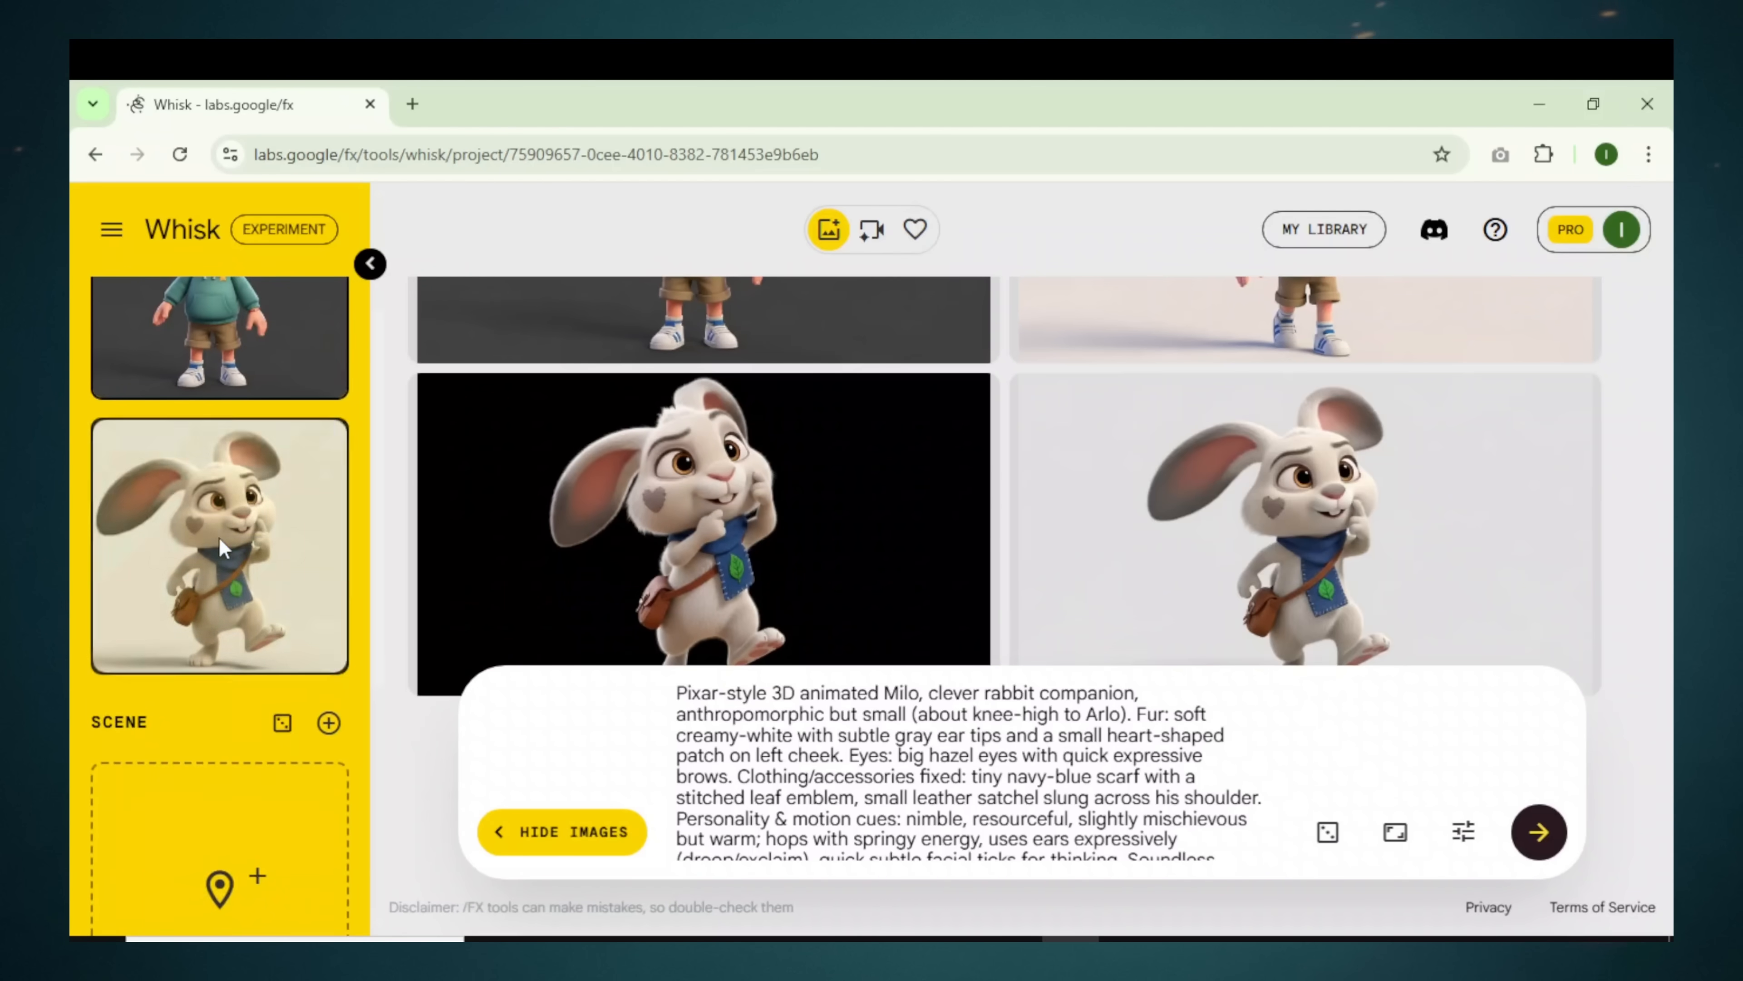
scroll(869, 598, "down", 1)
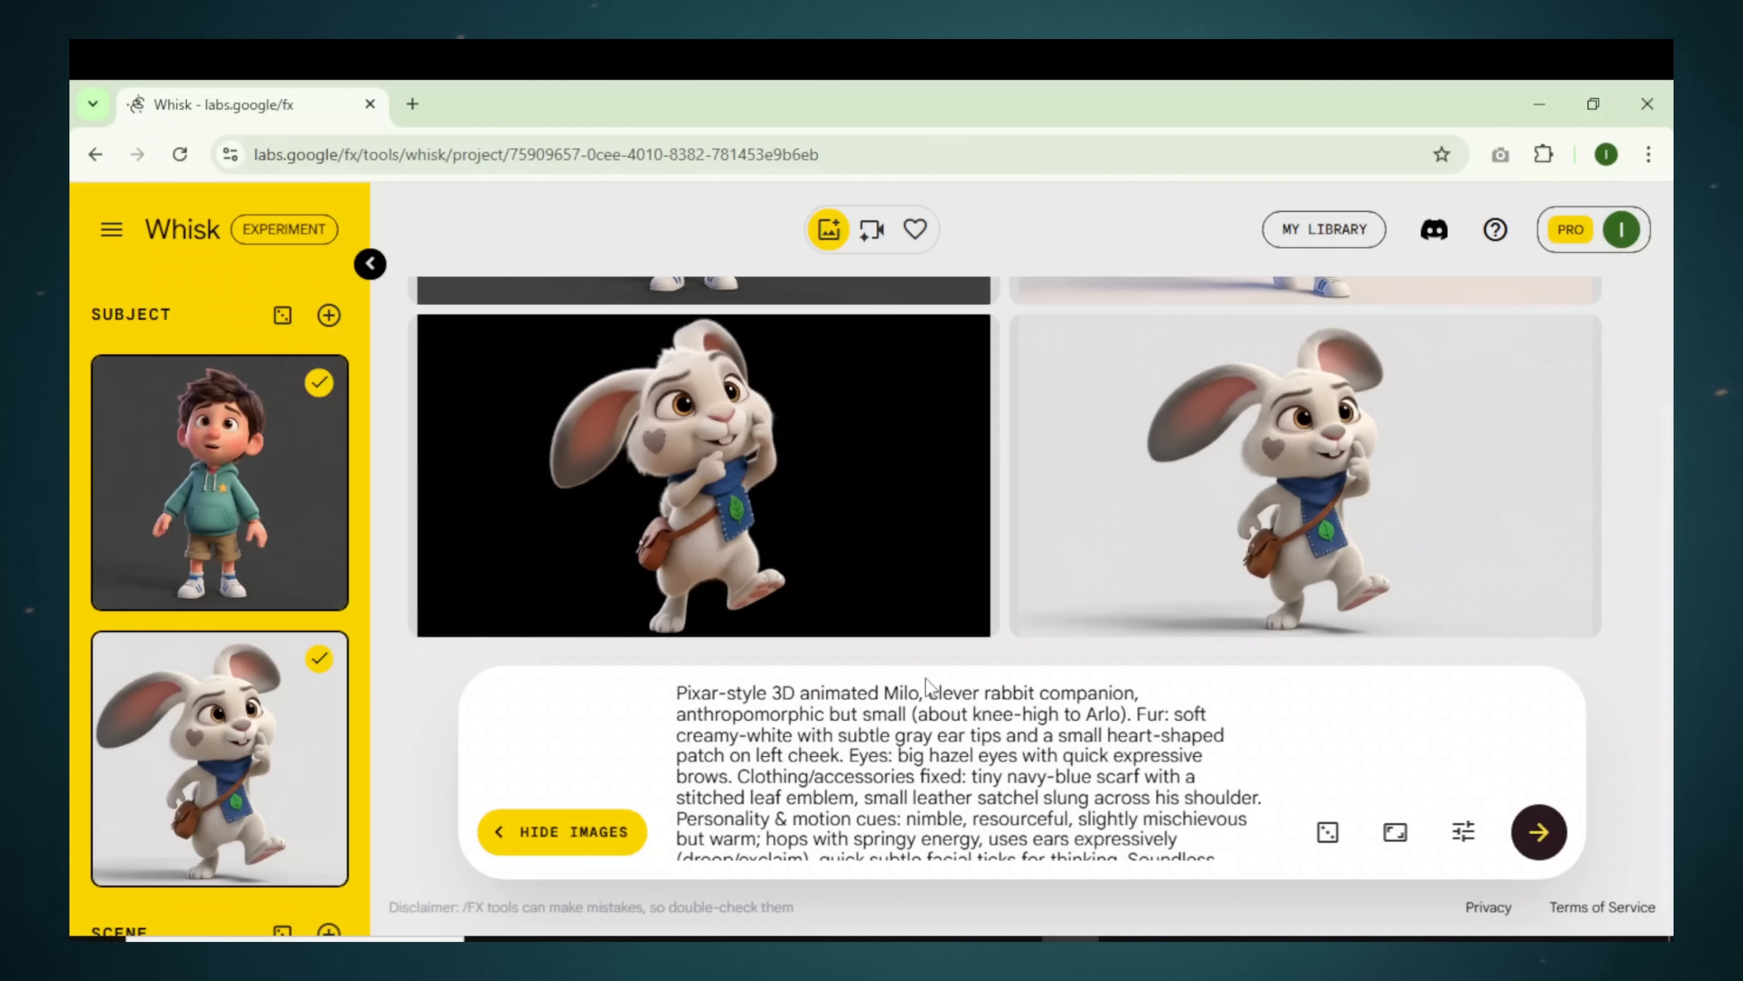
mouse_move(795, 450)
scroll(789, 467, "up", 5)
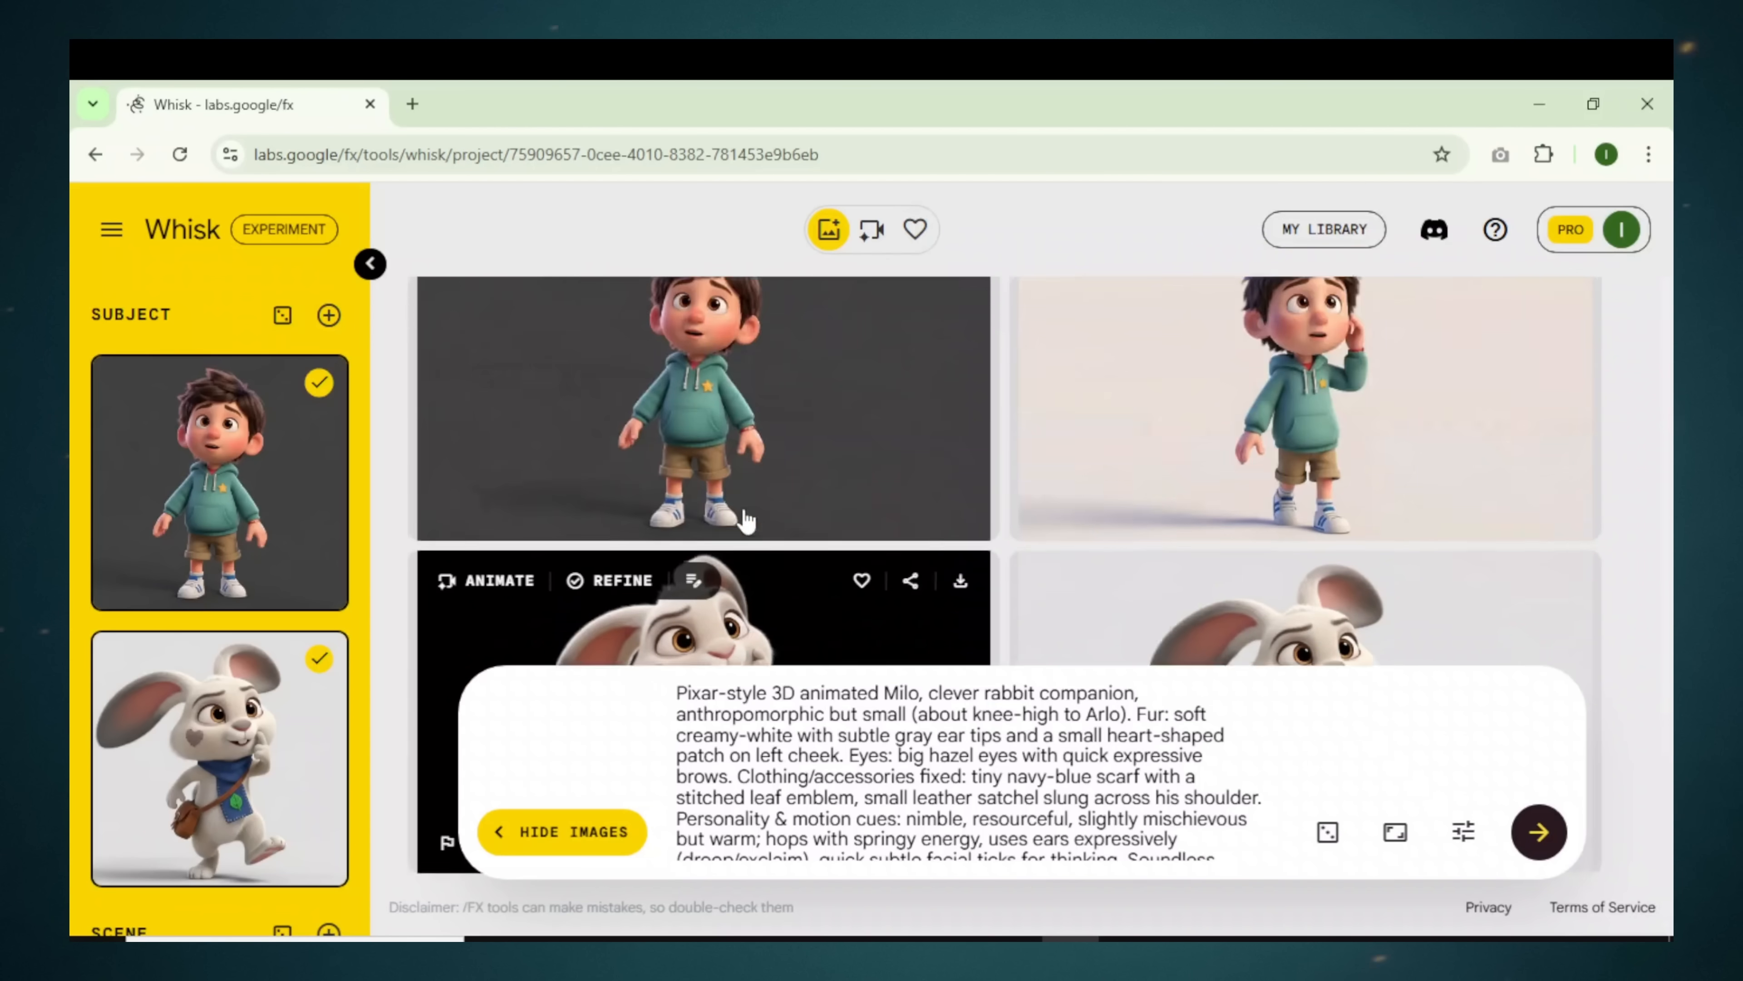
scroll(764, 524, "down", 5)
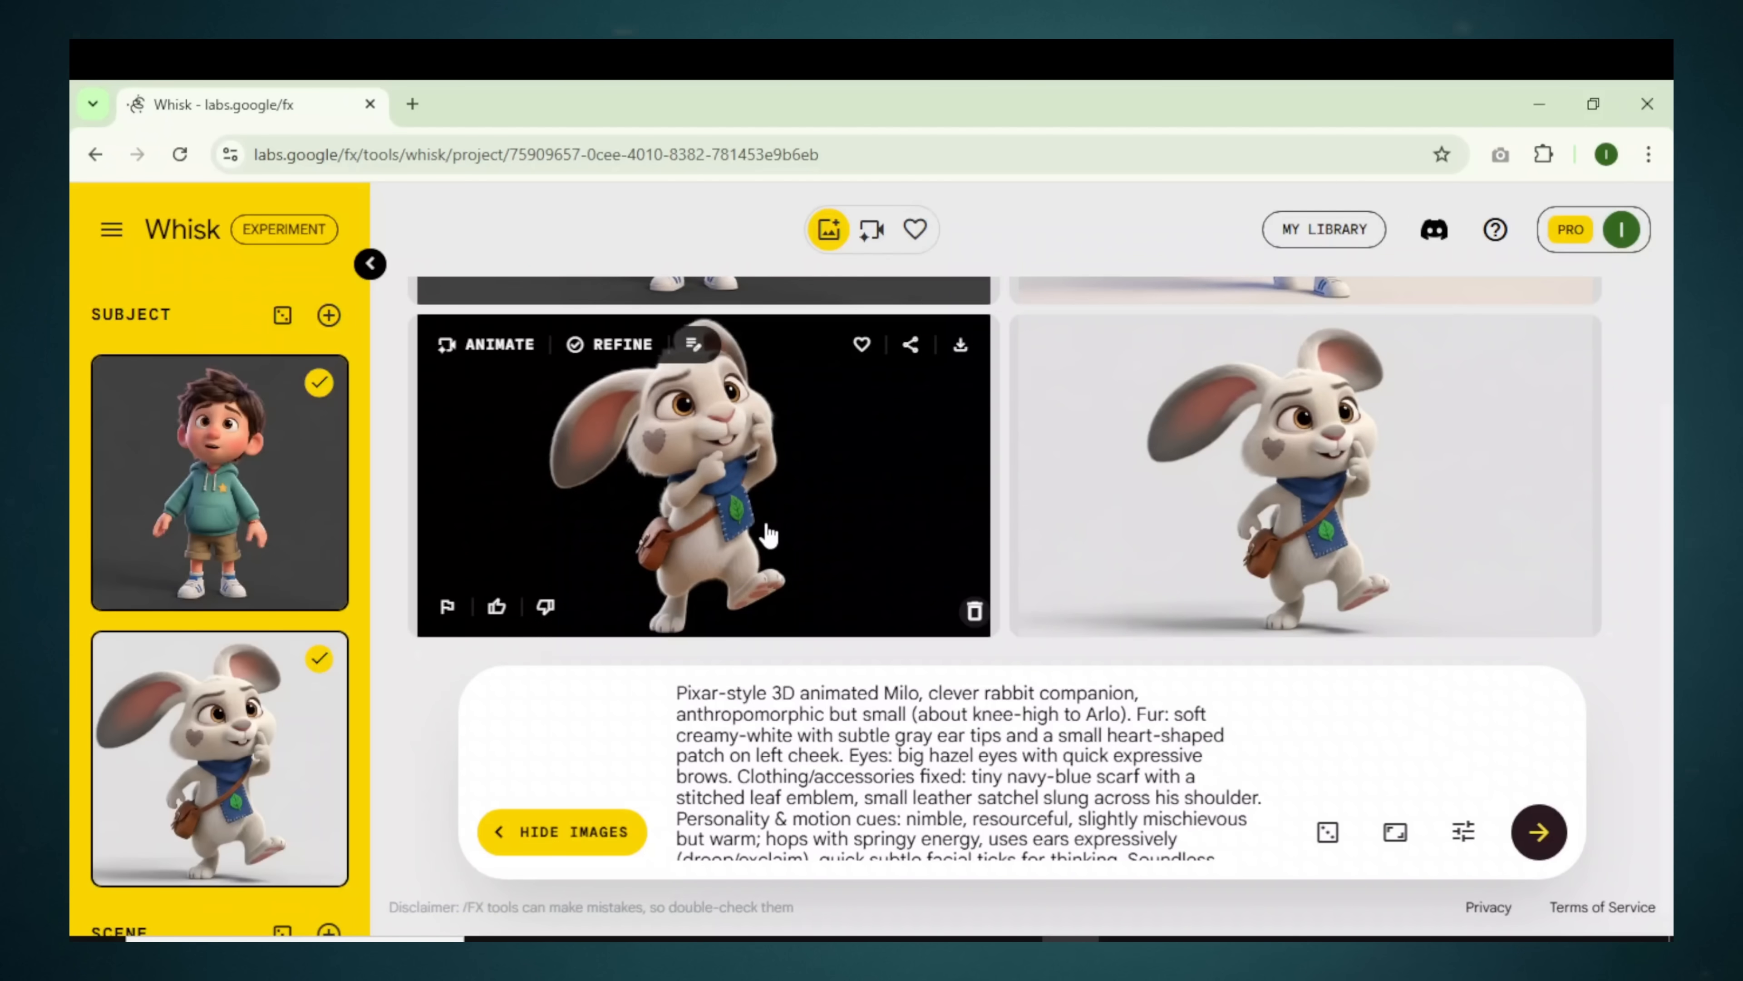
scroll(767, 535, "up", 1)
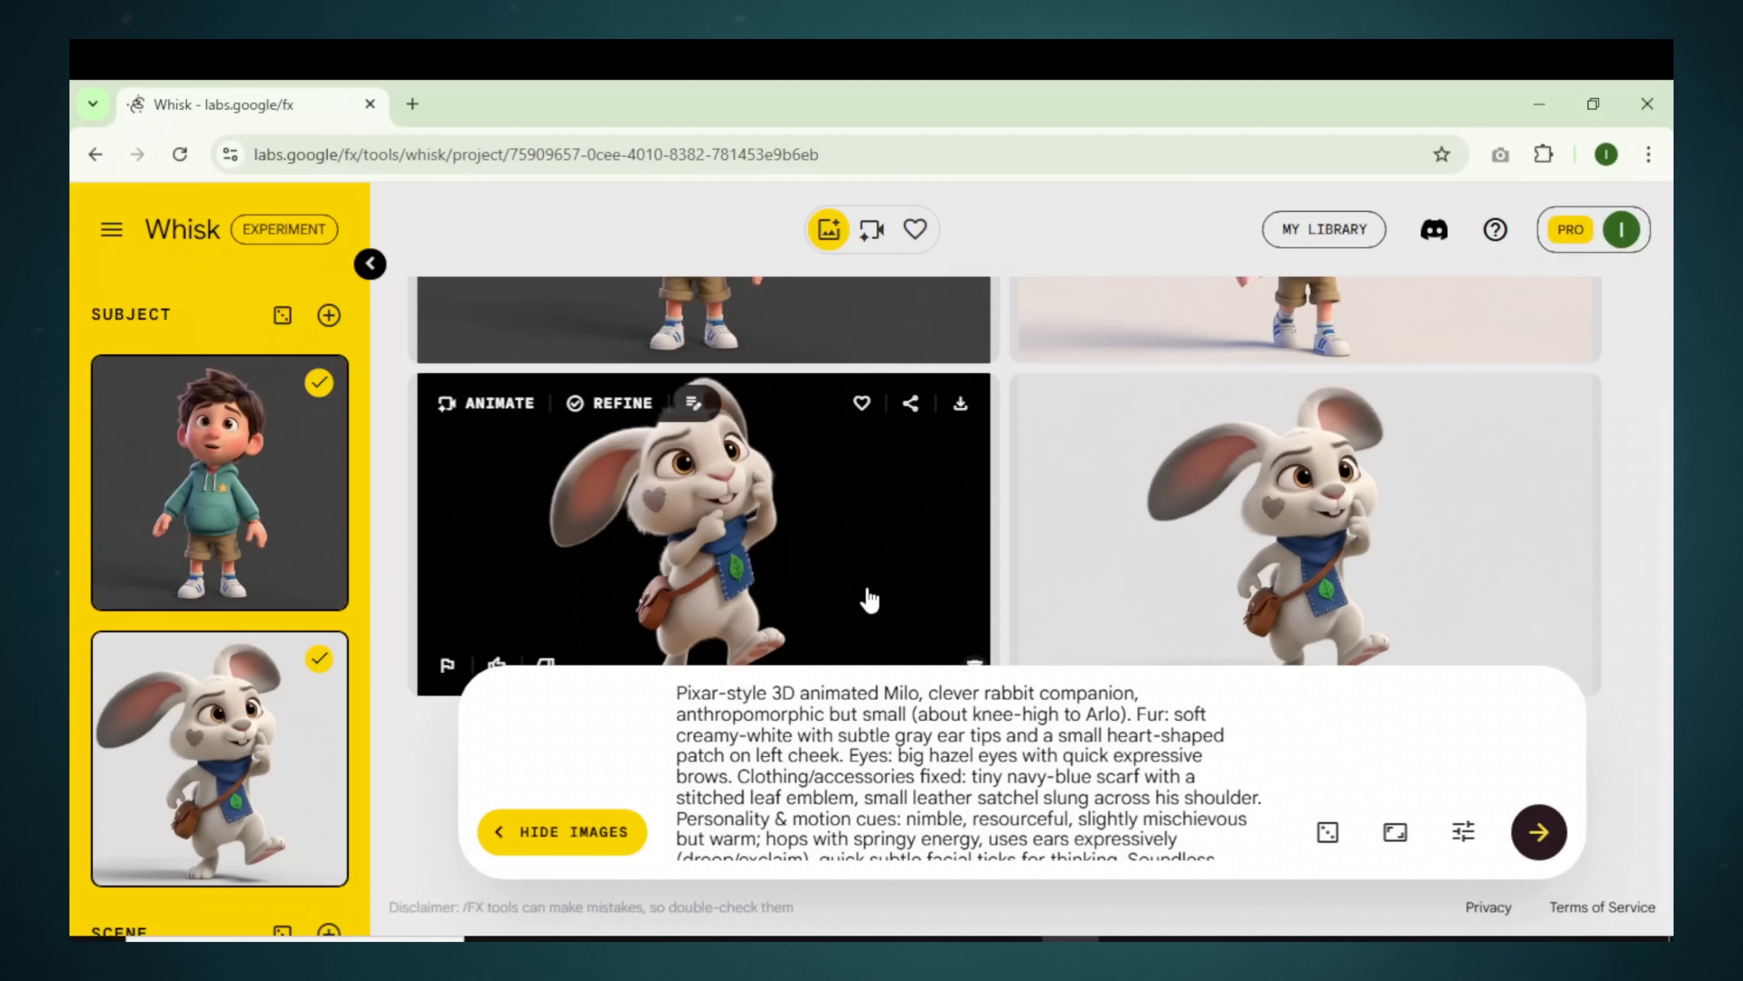
scroll(867, 597, "down", 1)
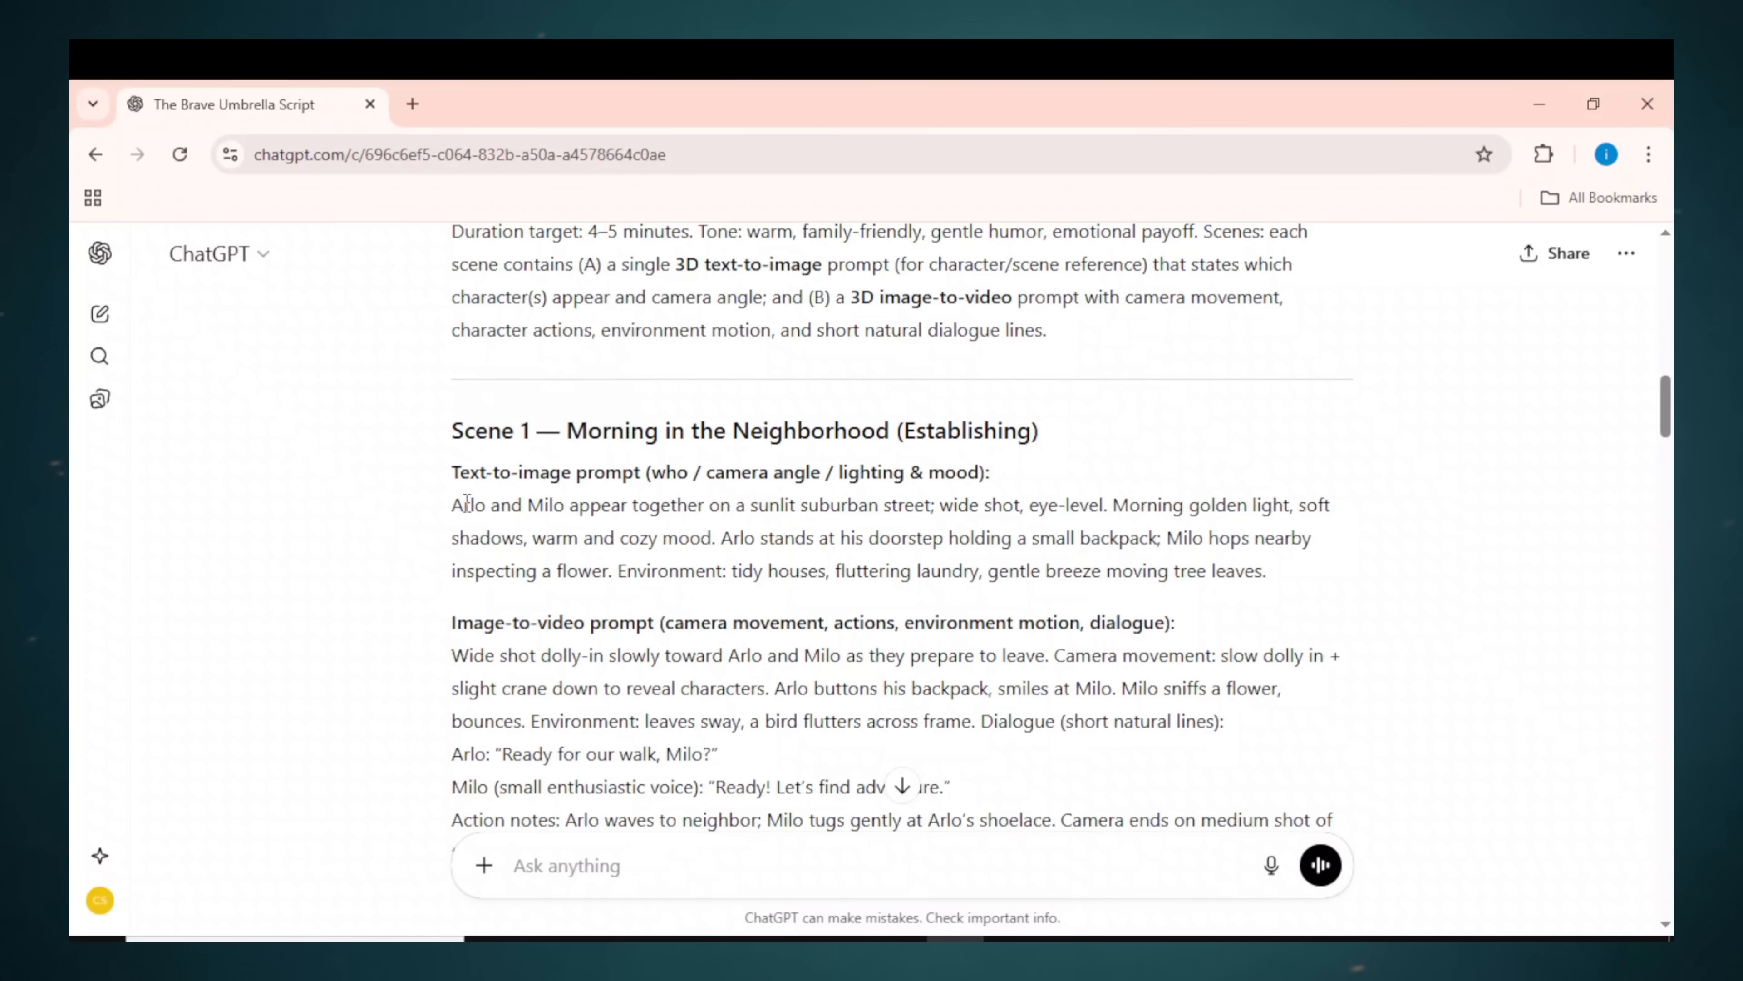
Step: Copy the Scene 1 sunlit-street prompt from ChatGPT into Whisk's prompt box
left_click_drag(1299, 592, 433, 497)
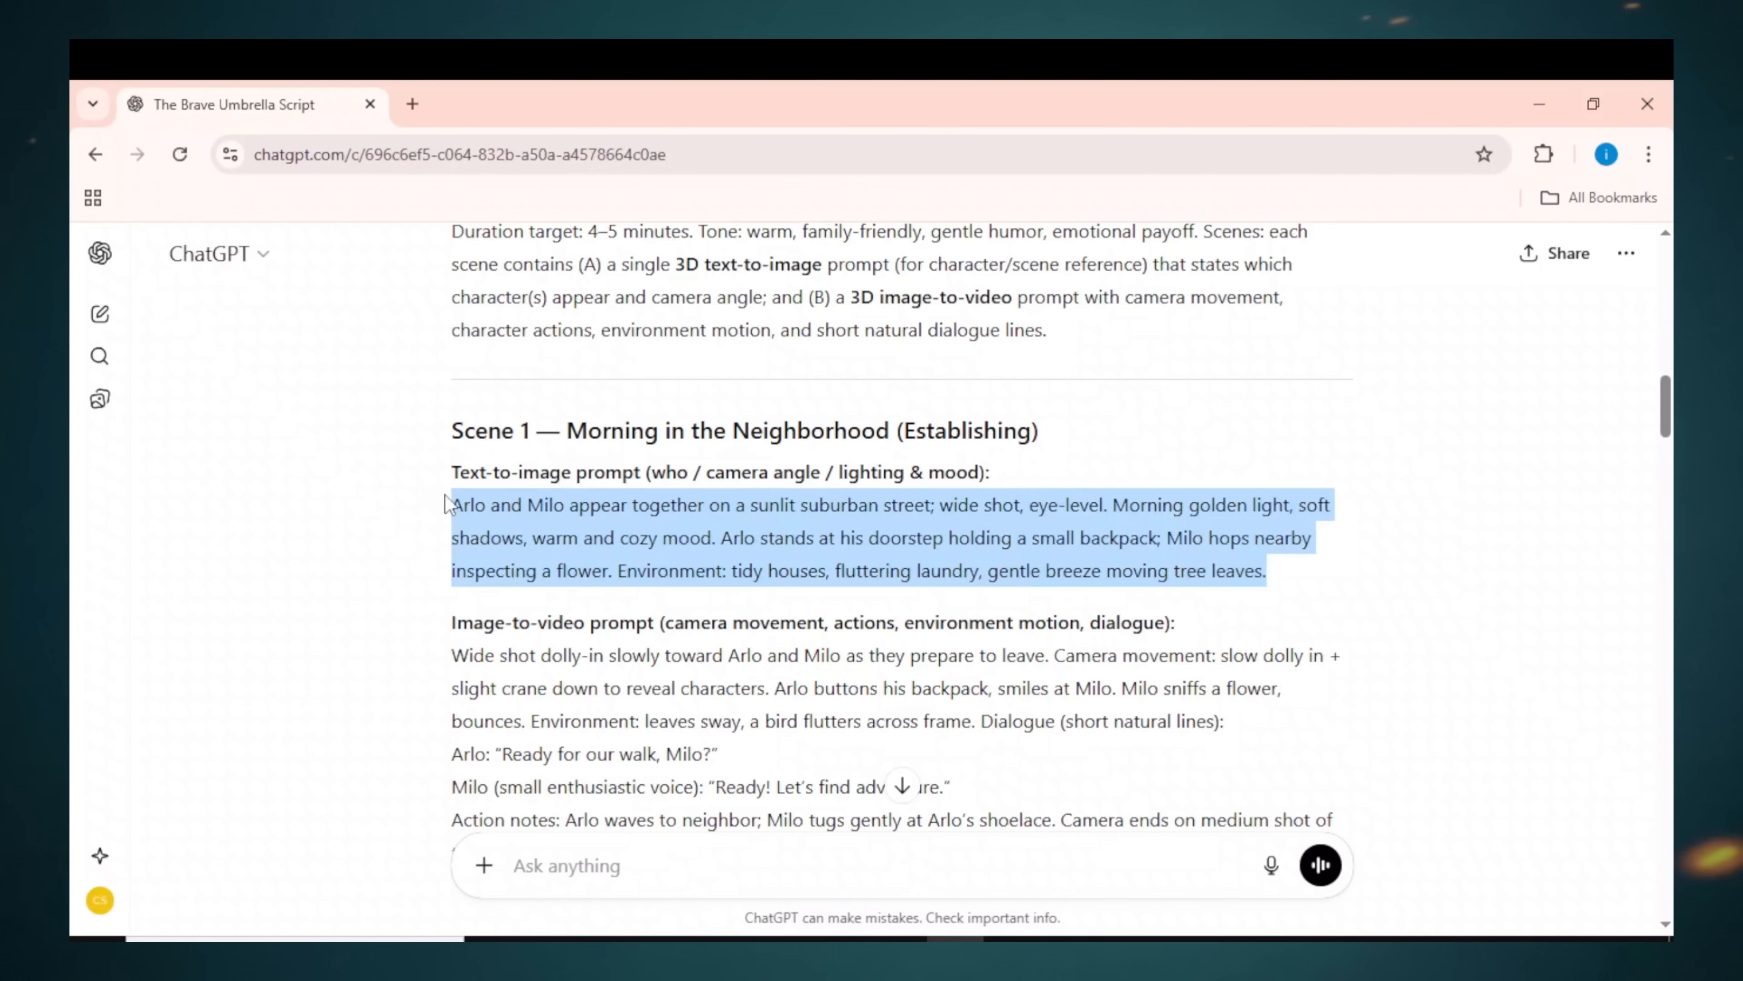
right_click(511, 532)
left_click(549, 550)
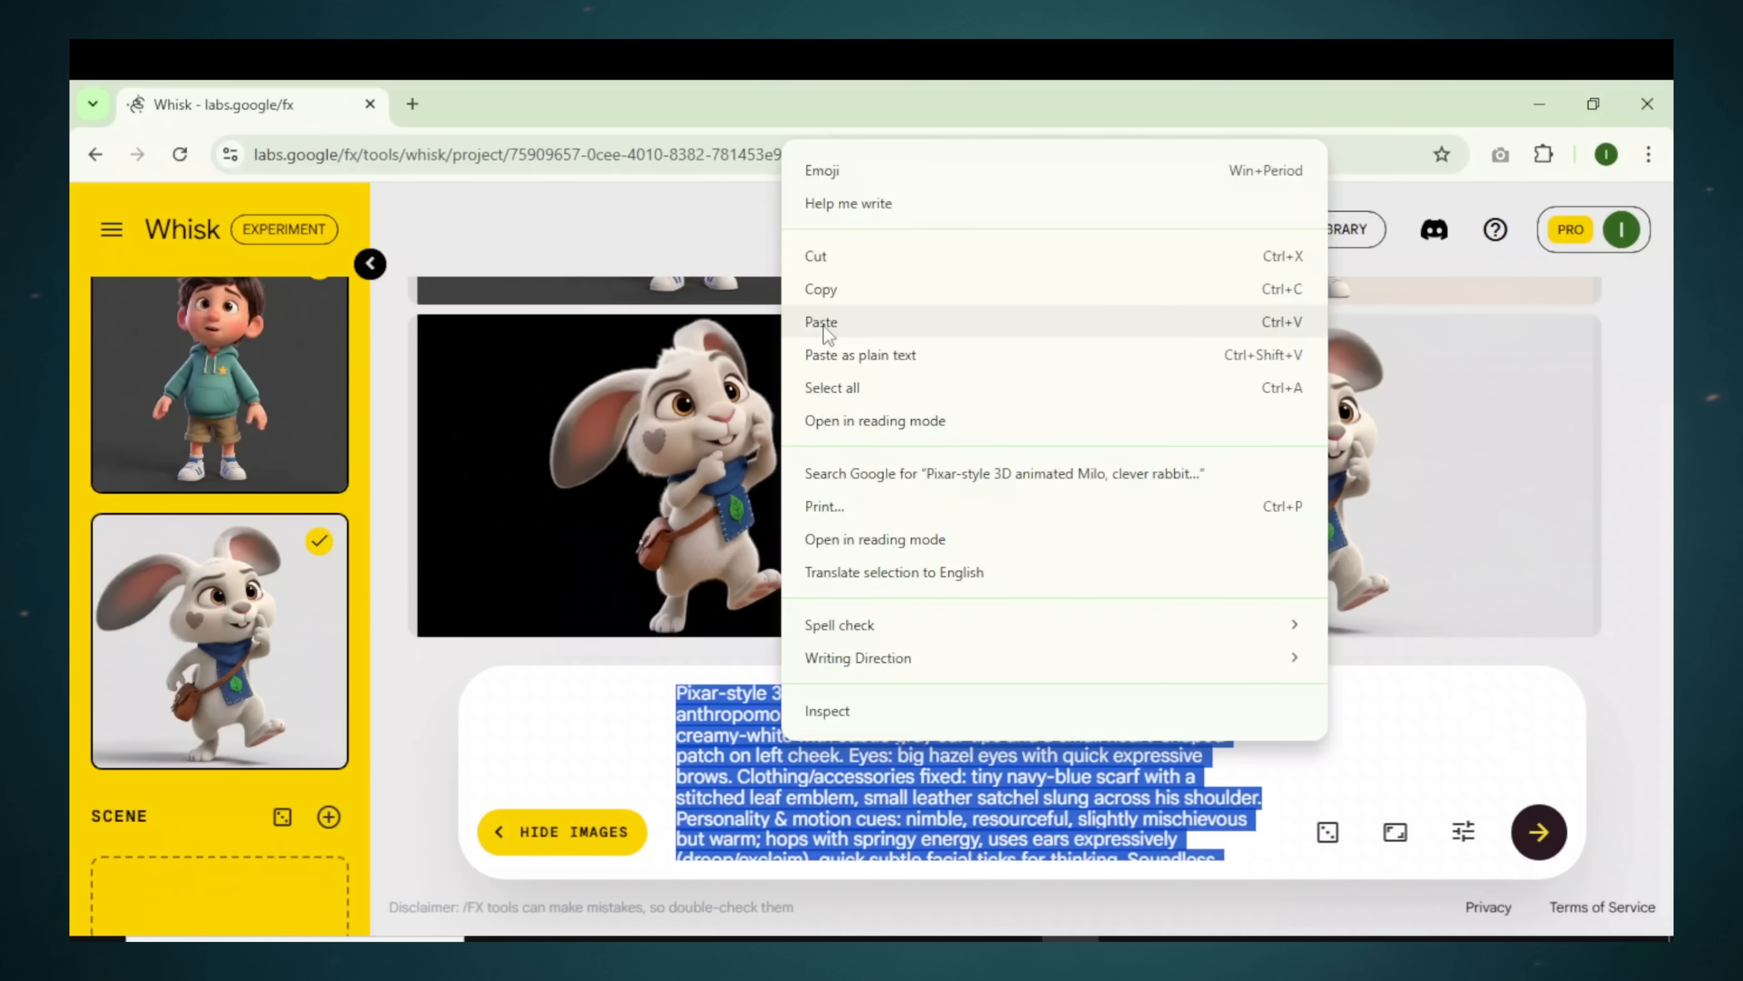
left_click(825, 320)
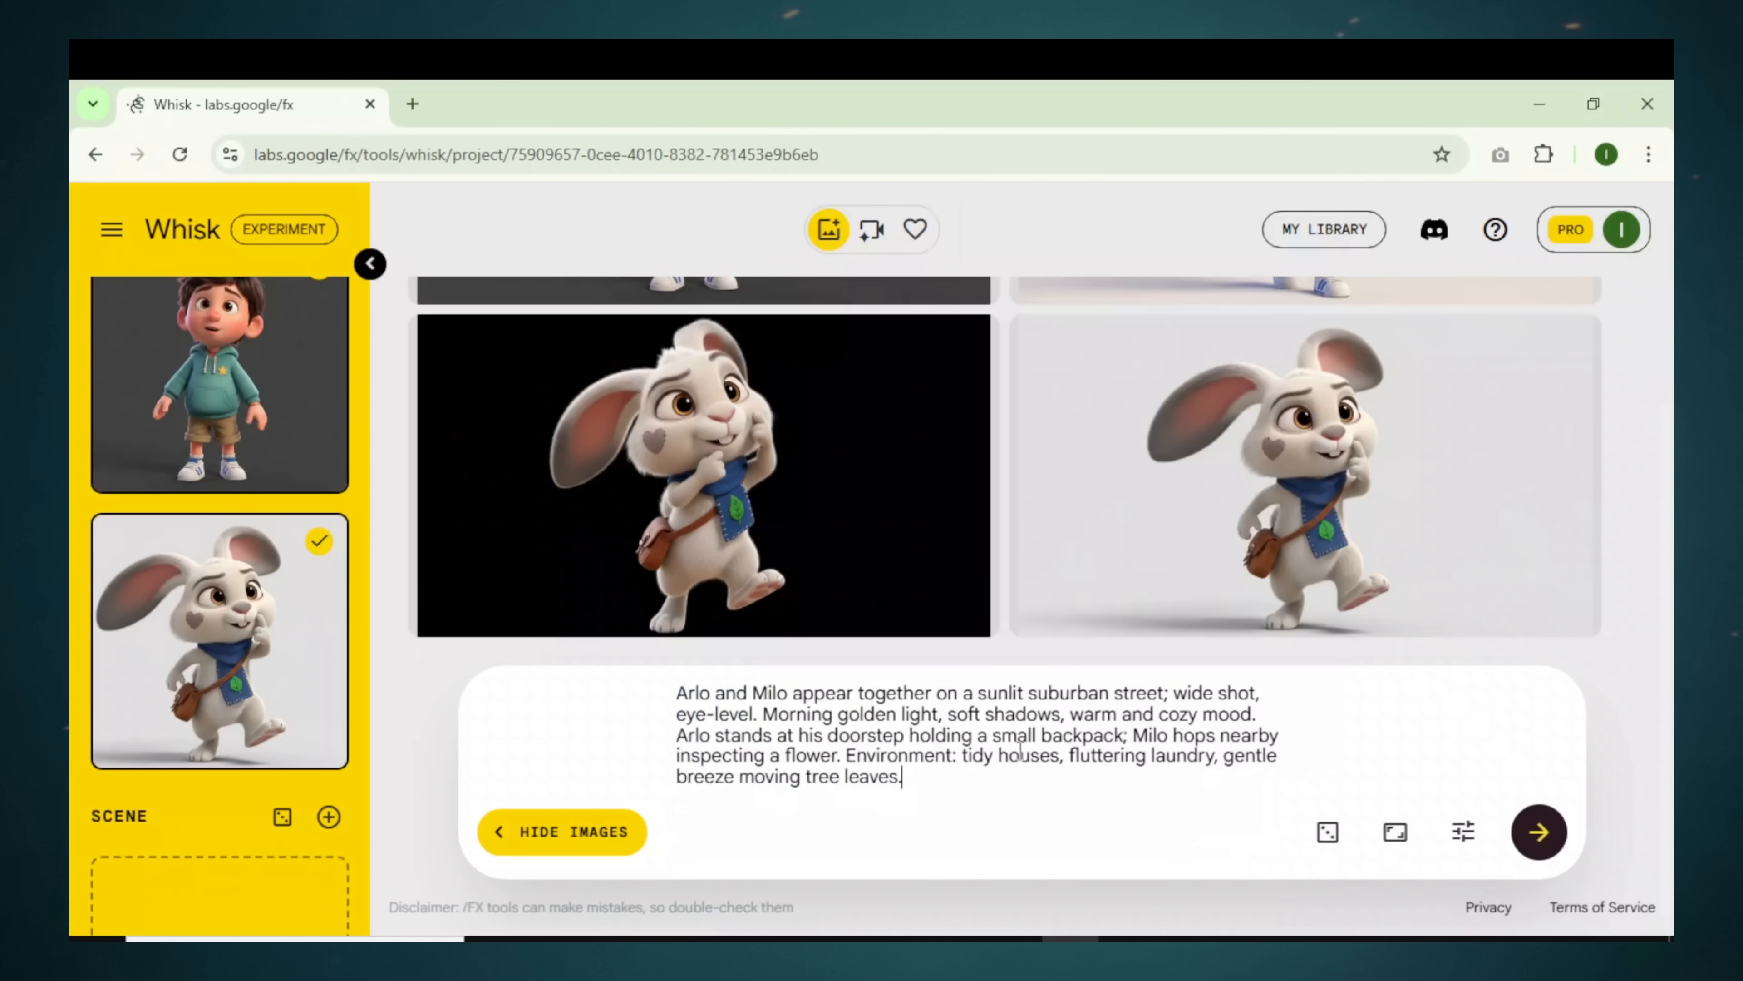
Step: Set the aspect ratio to 16:9 Landscape and generate the street images, briefly checking Refine
left_click(1394, 834)
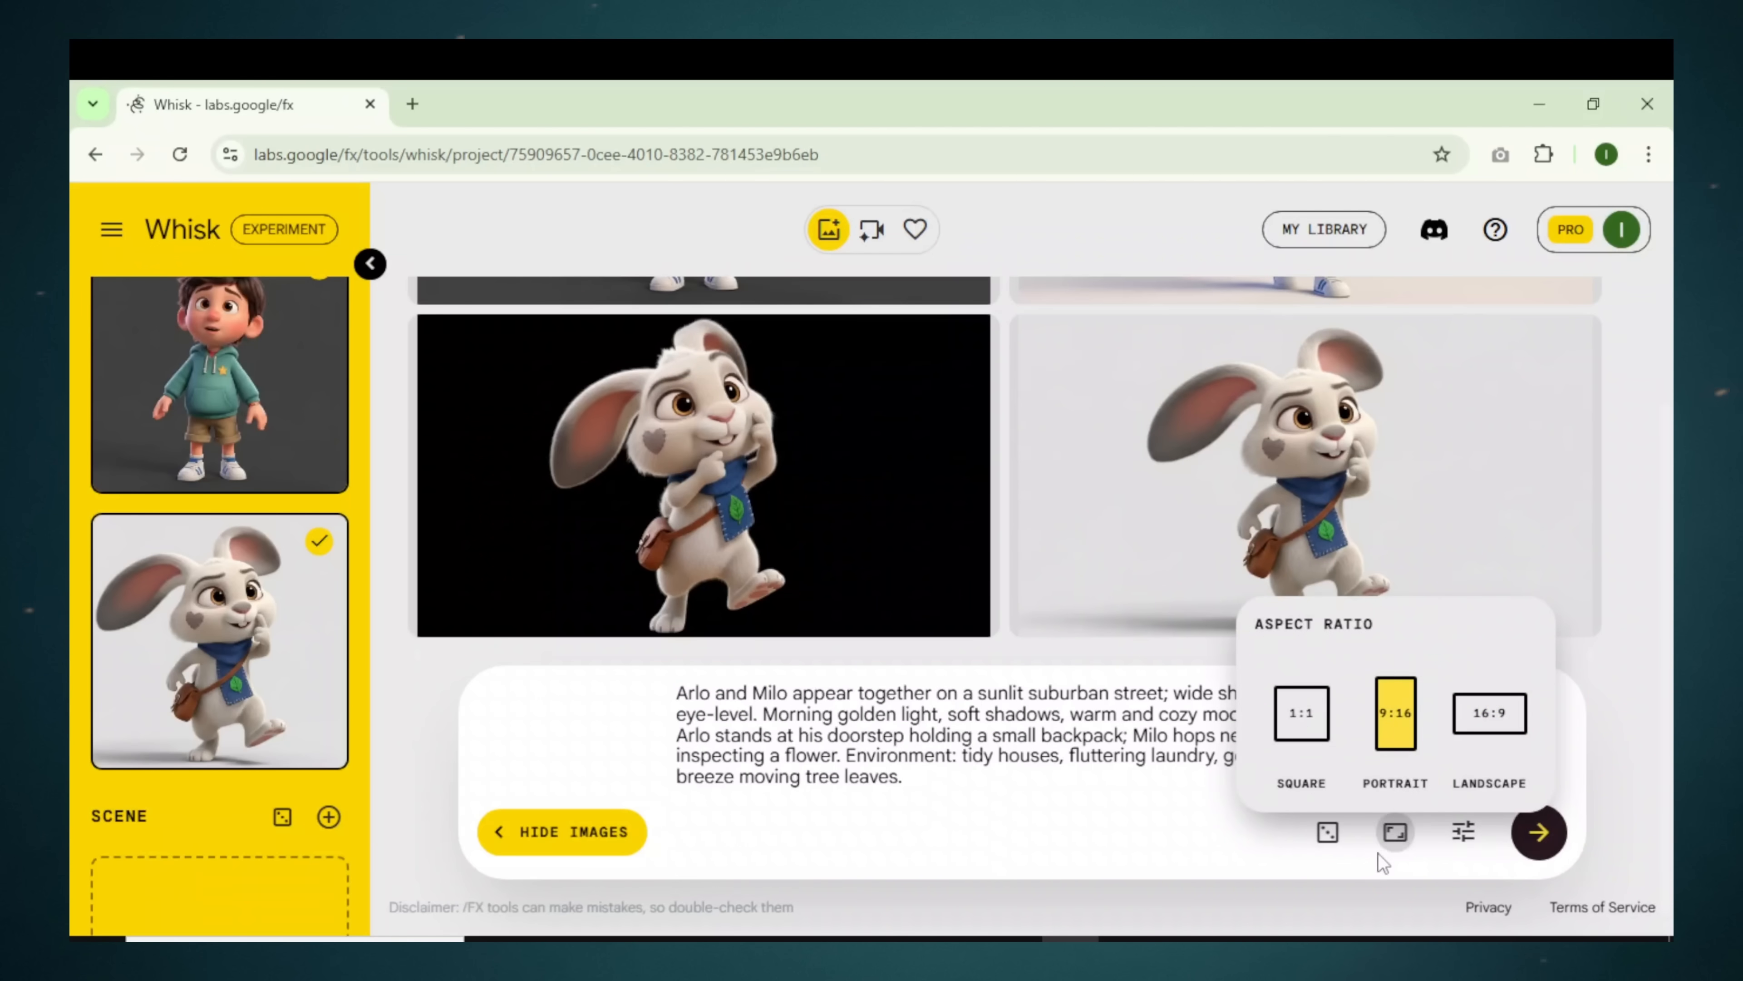
left_click(1483, 711)
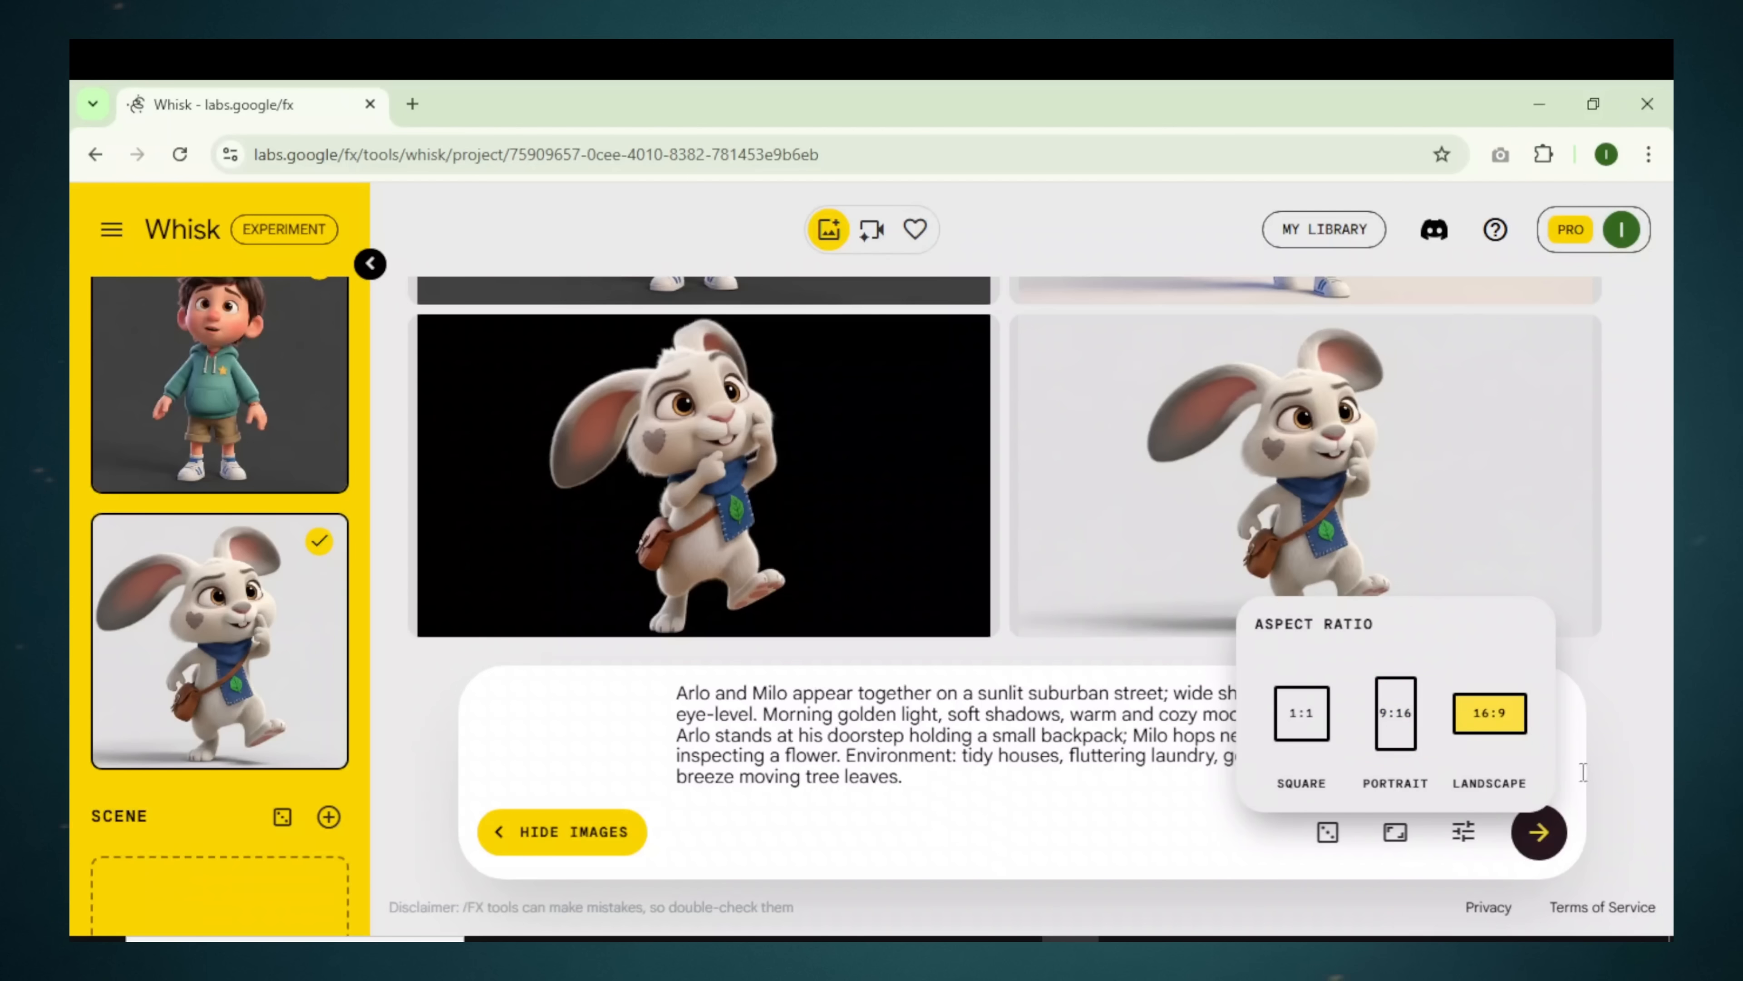
left_click(1630, 748)
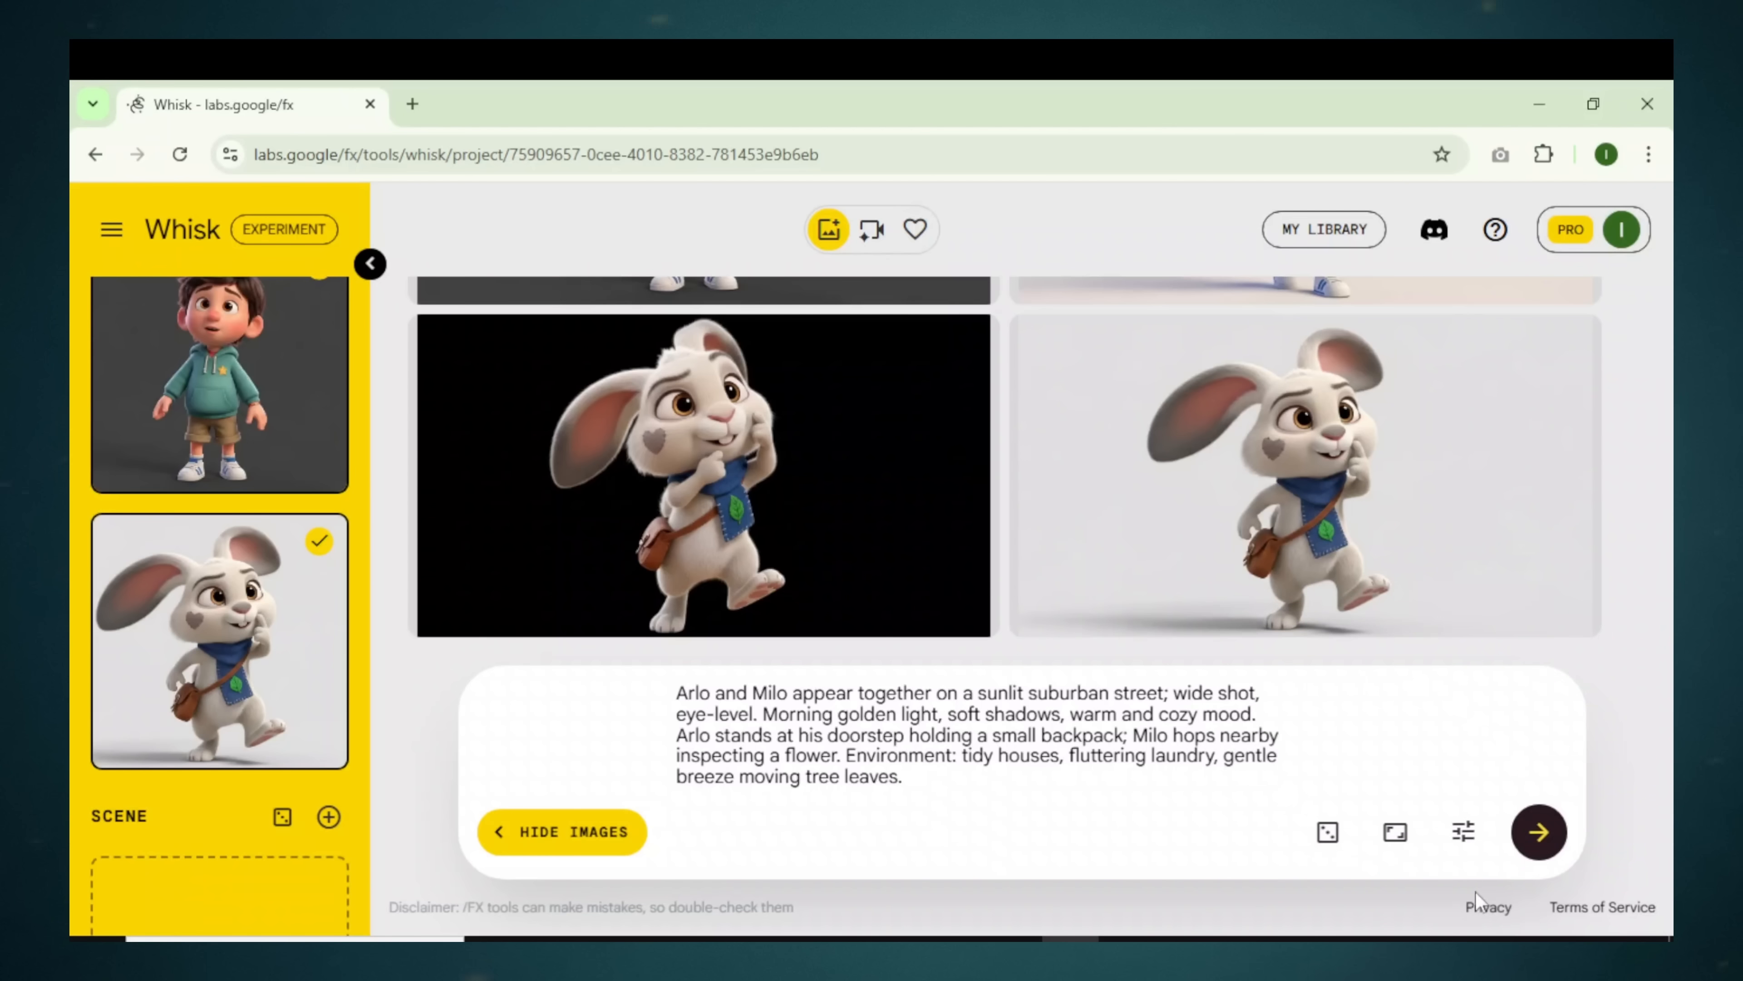
left_click(1539, 833)
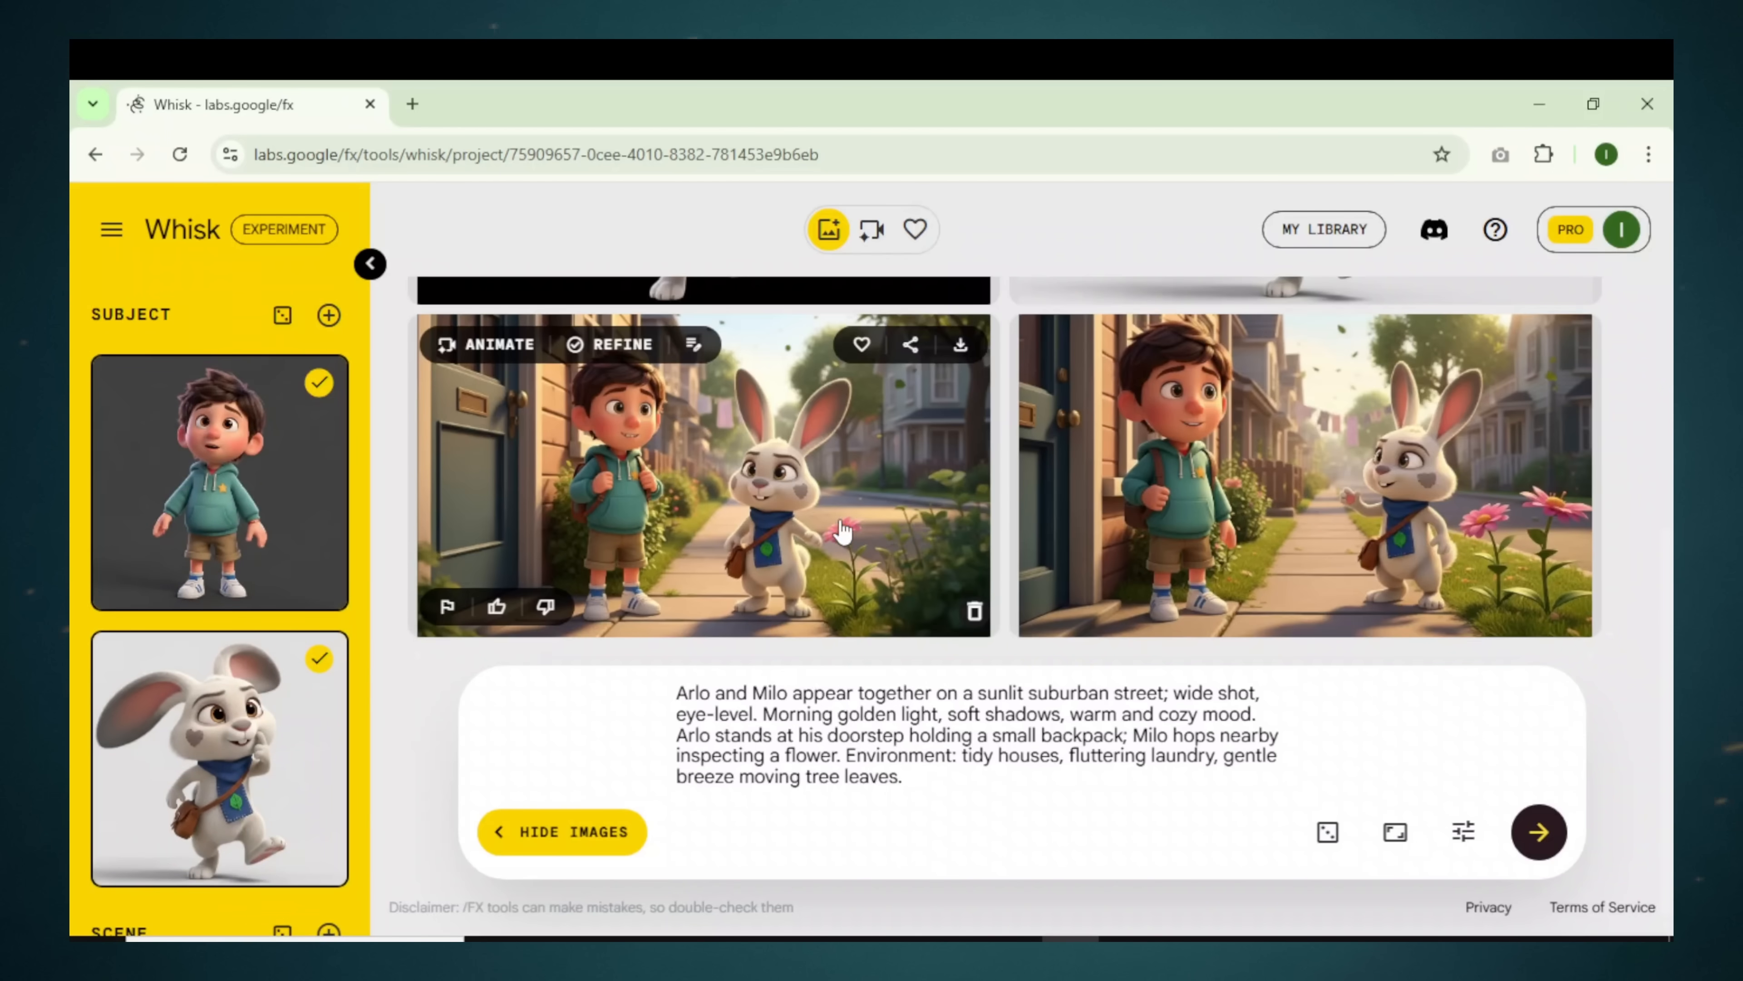
left_click(777, 508)
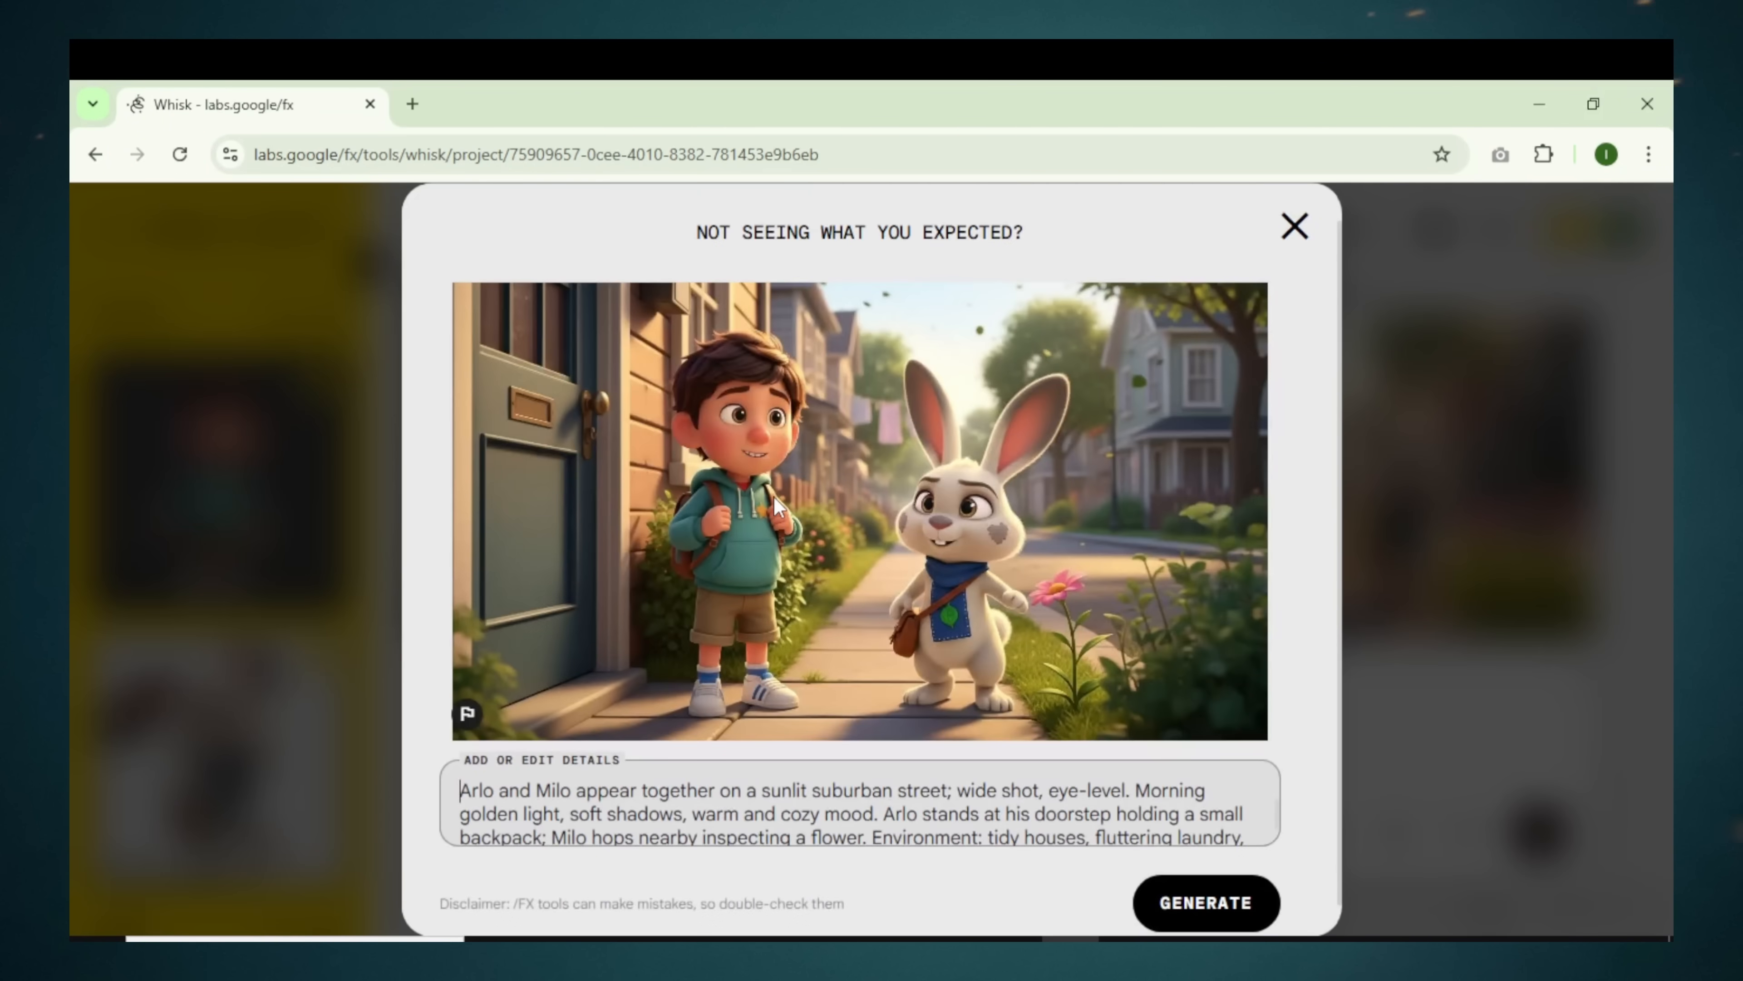
left_click(1309, 235)
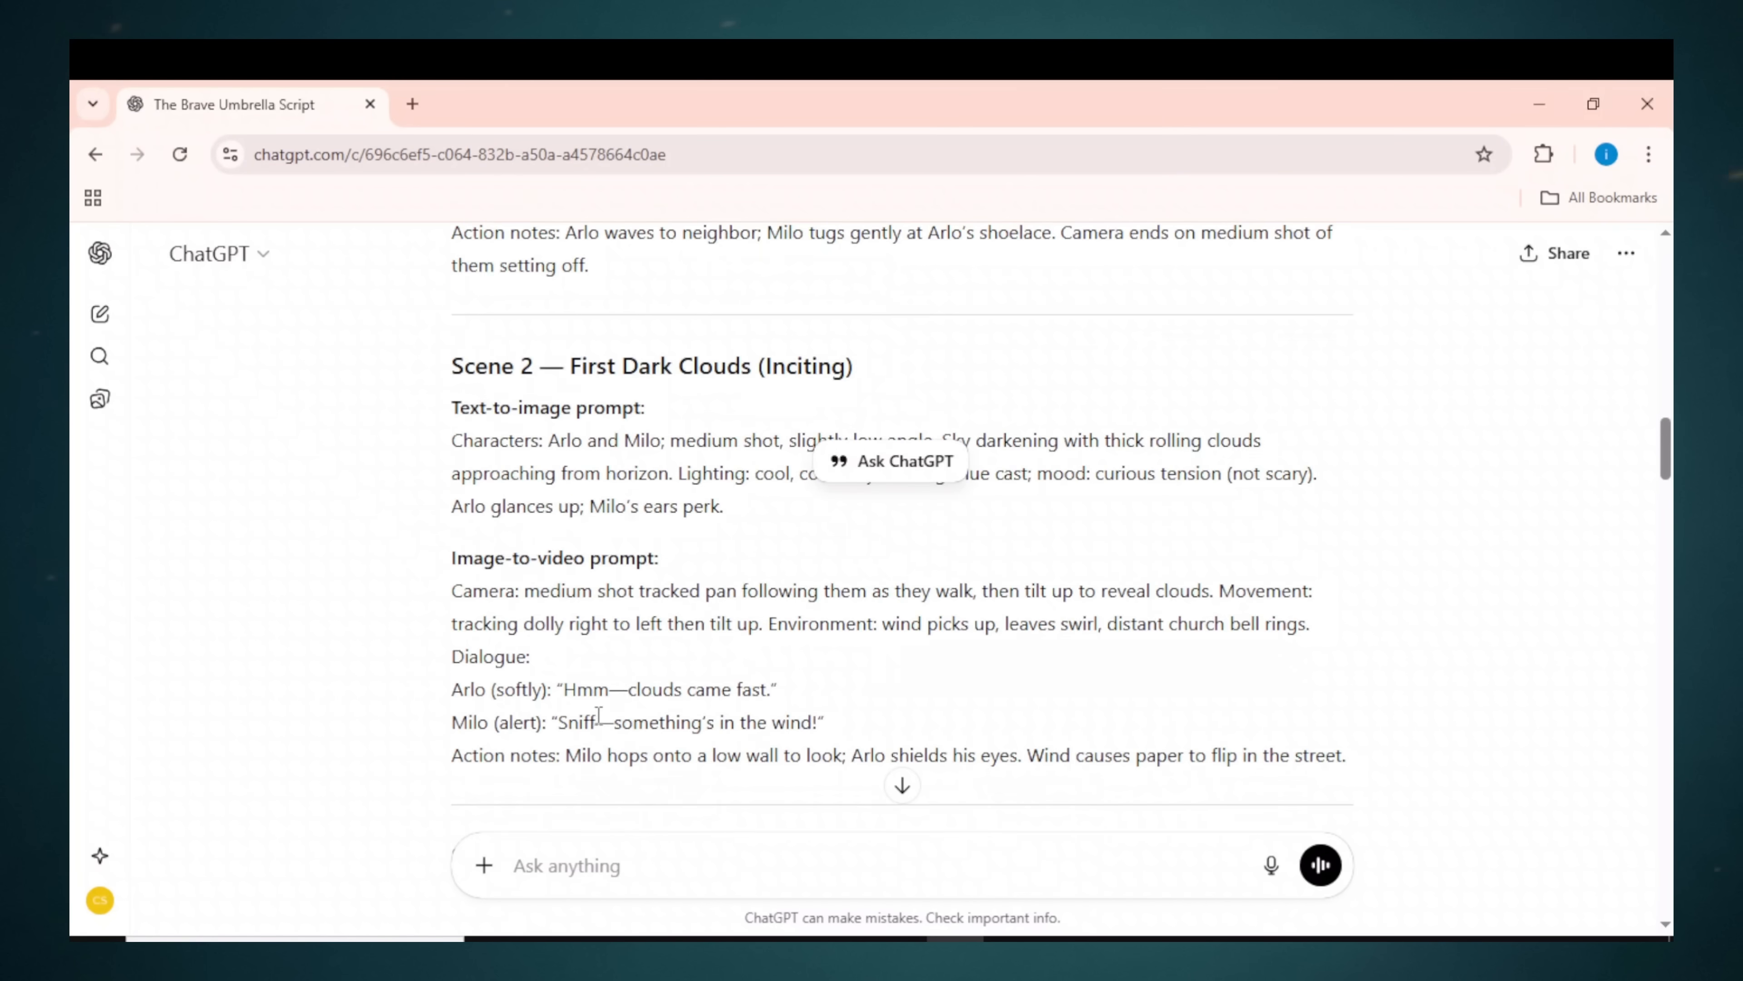
scroll(598, 715, "up", 2)
Step: Replace the prompt with the Scene 2 storm-clouds prompt from ChatGPT and generate the images
left_click_drag(751, 631, 412, 557)
right_click(562, 548)
left_click(597, 574)
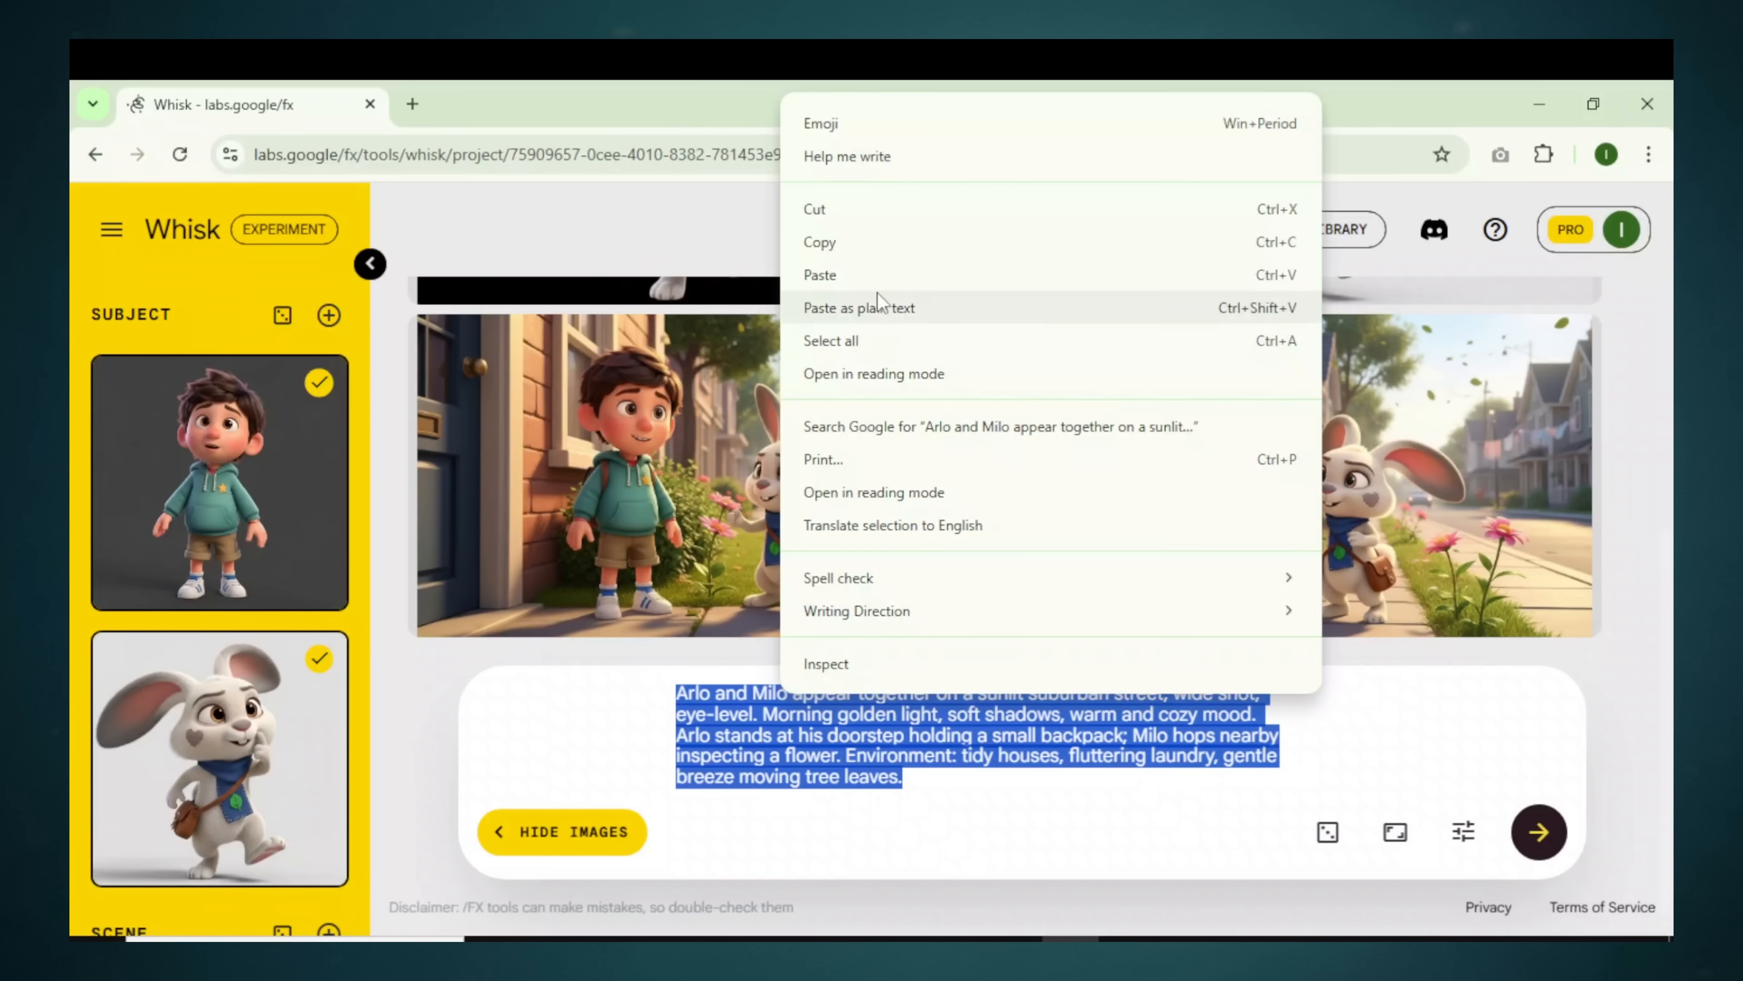
left_click(877, 293)
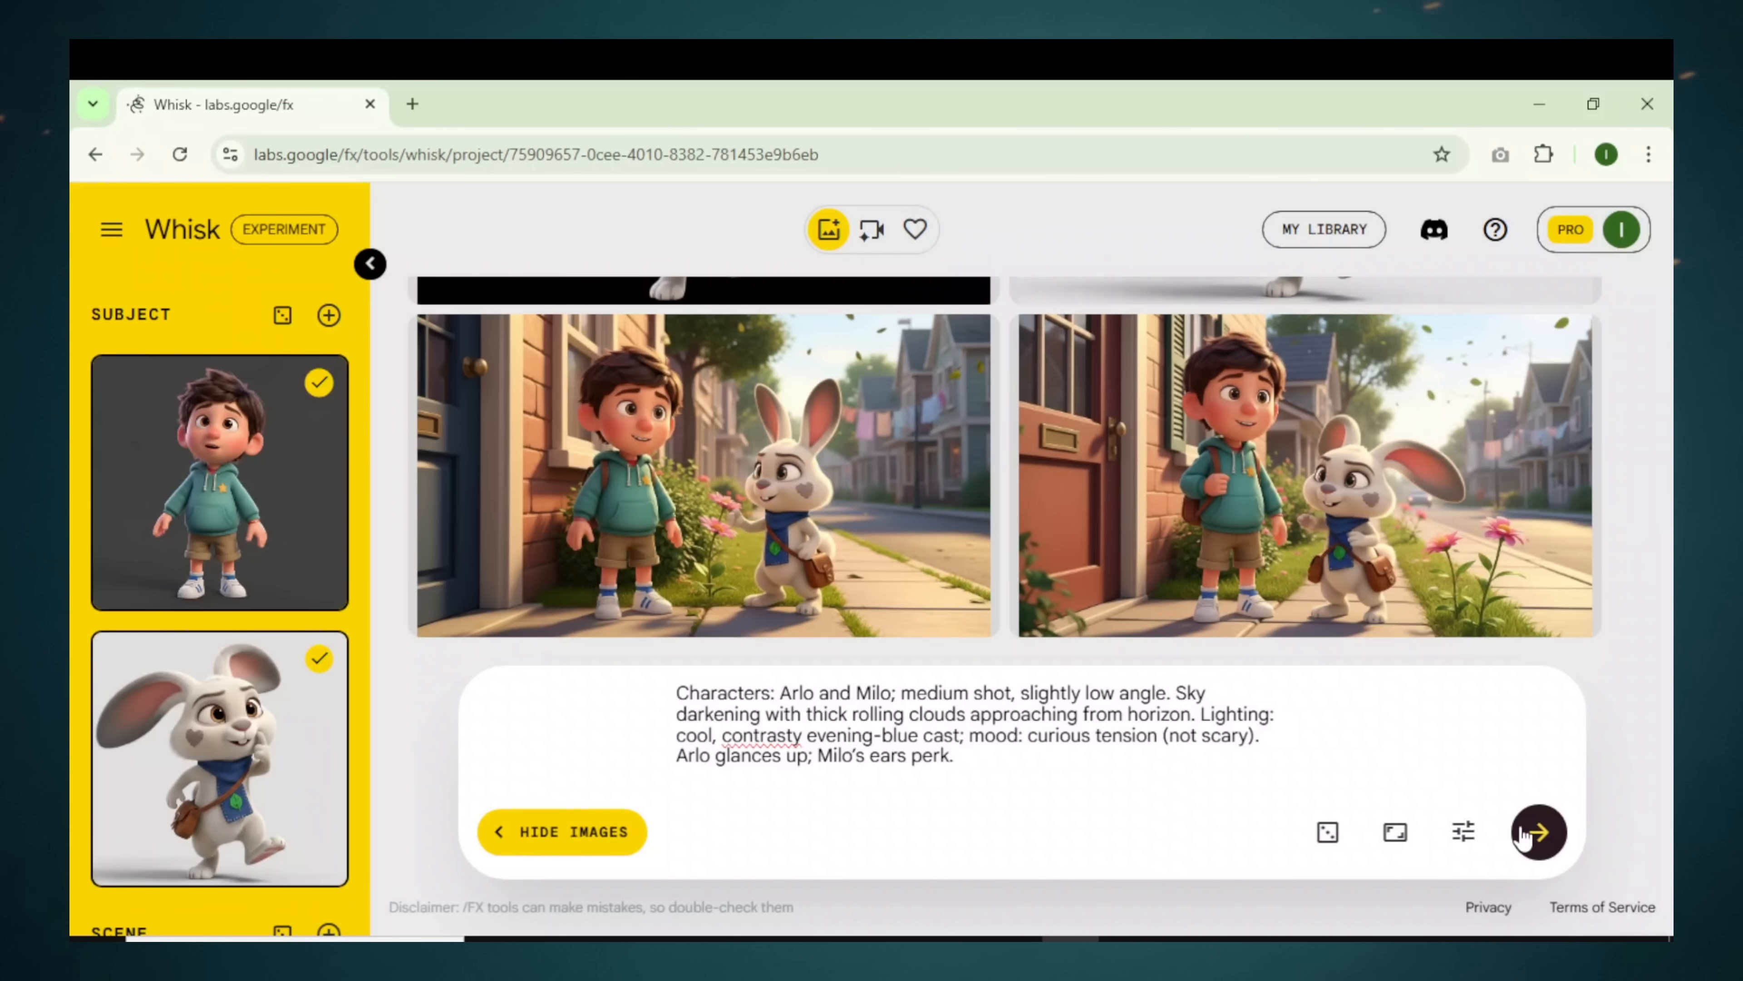
left_click(1521, 836)
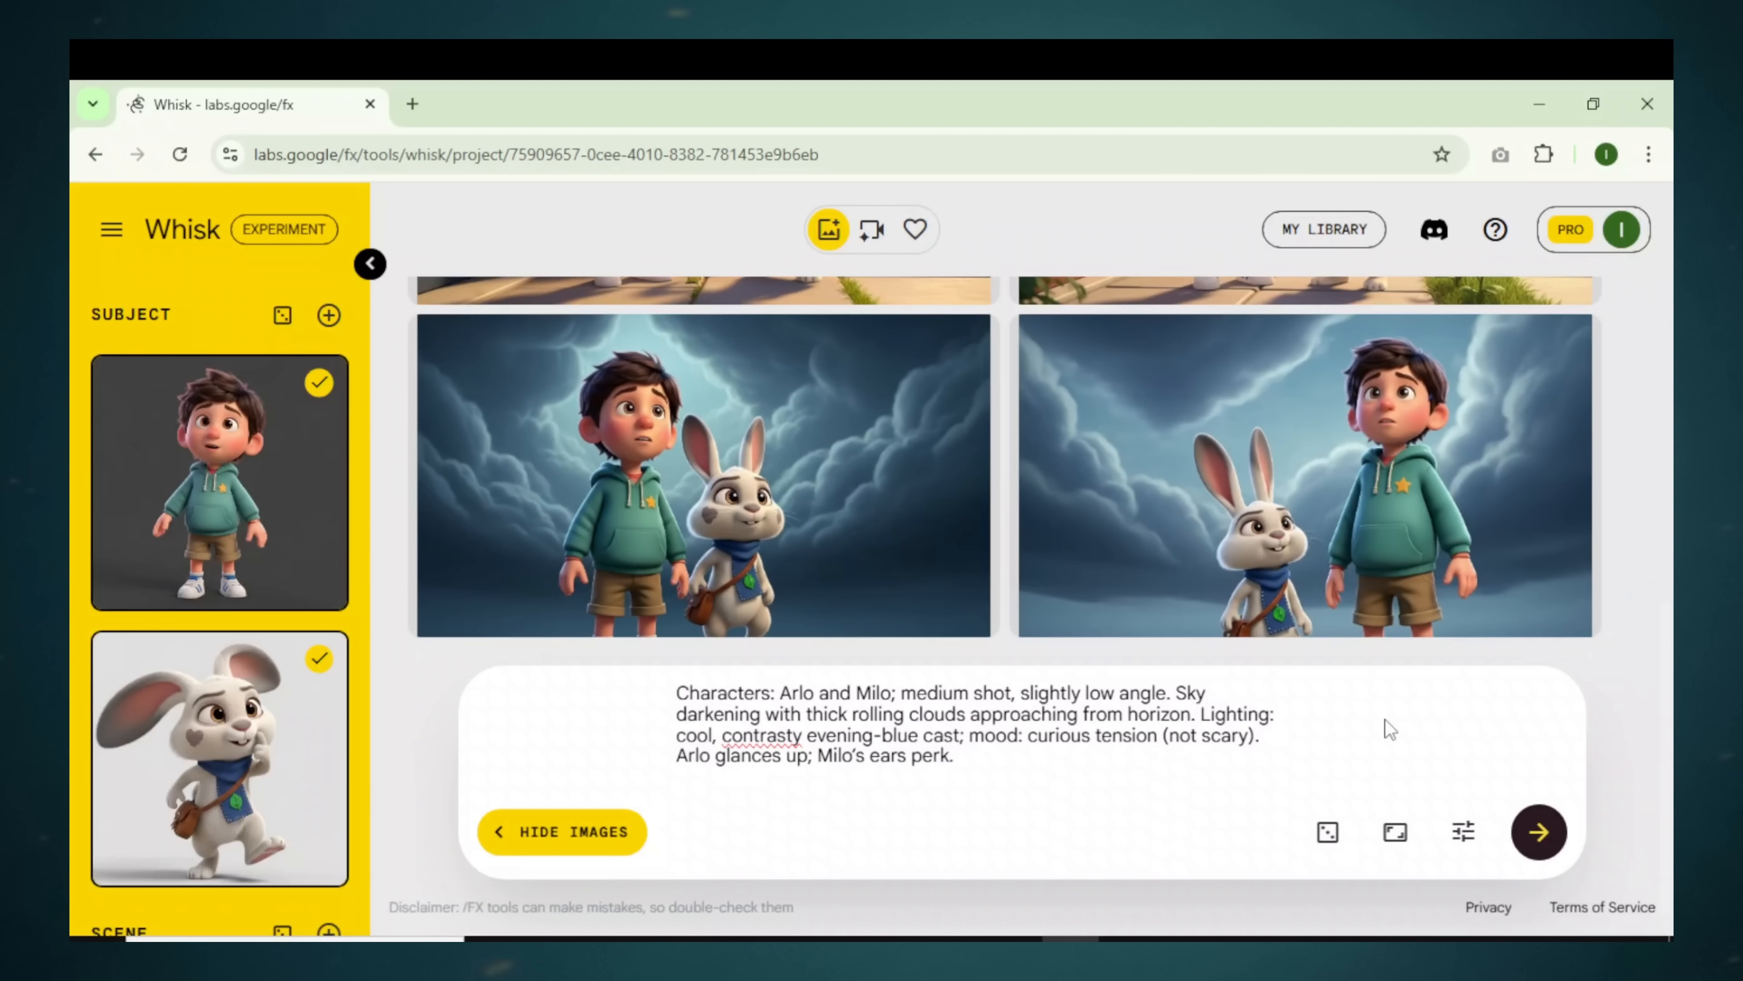
scroll(631, 475, "up", 5)
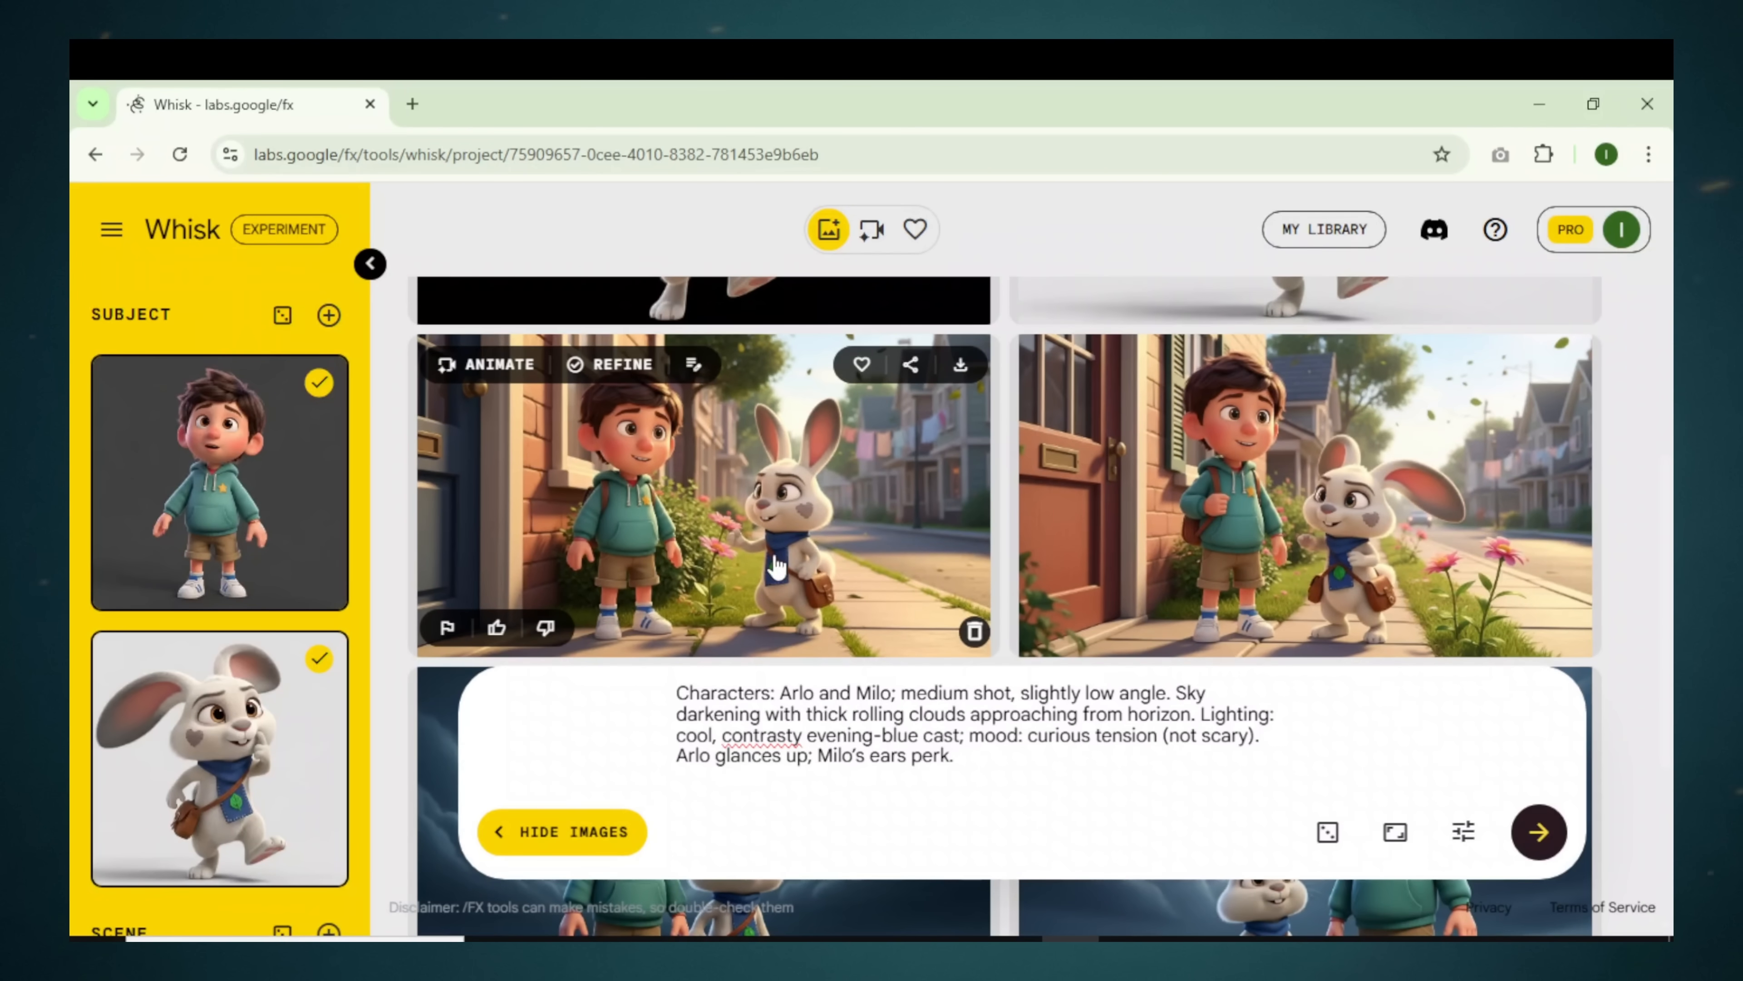
scroll(776, 567, "down", 5)
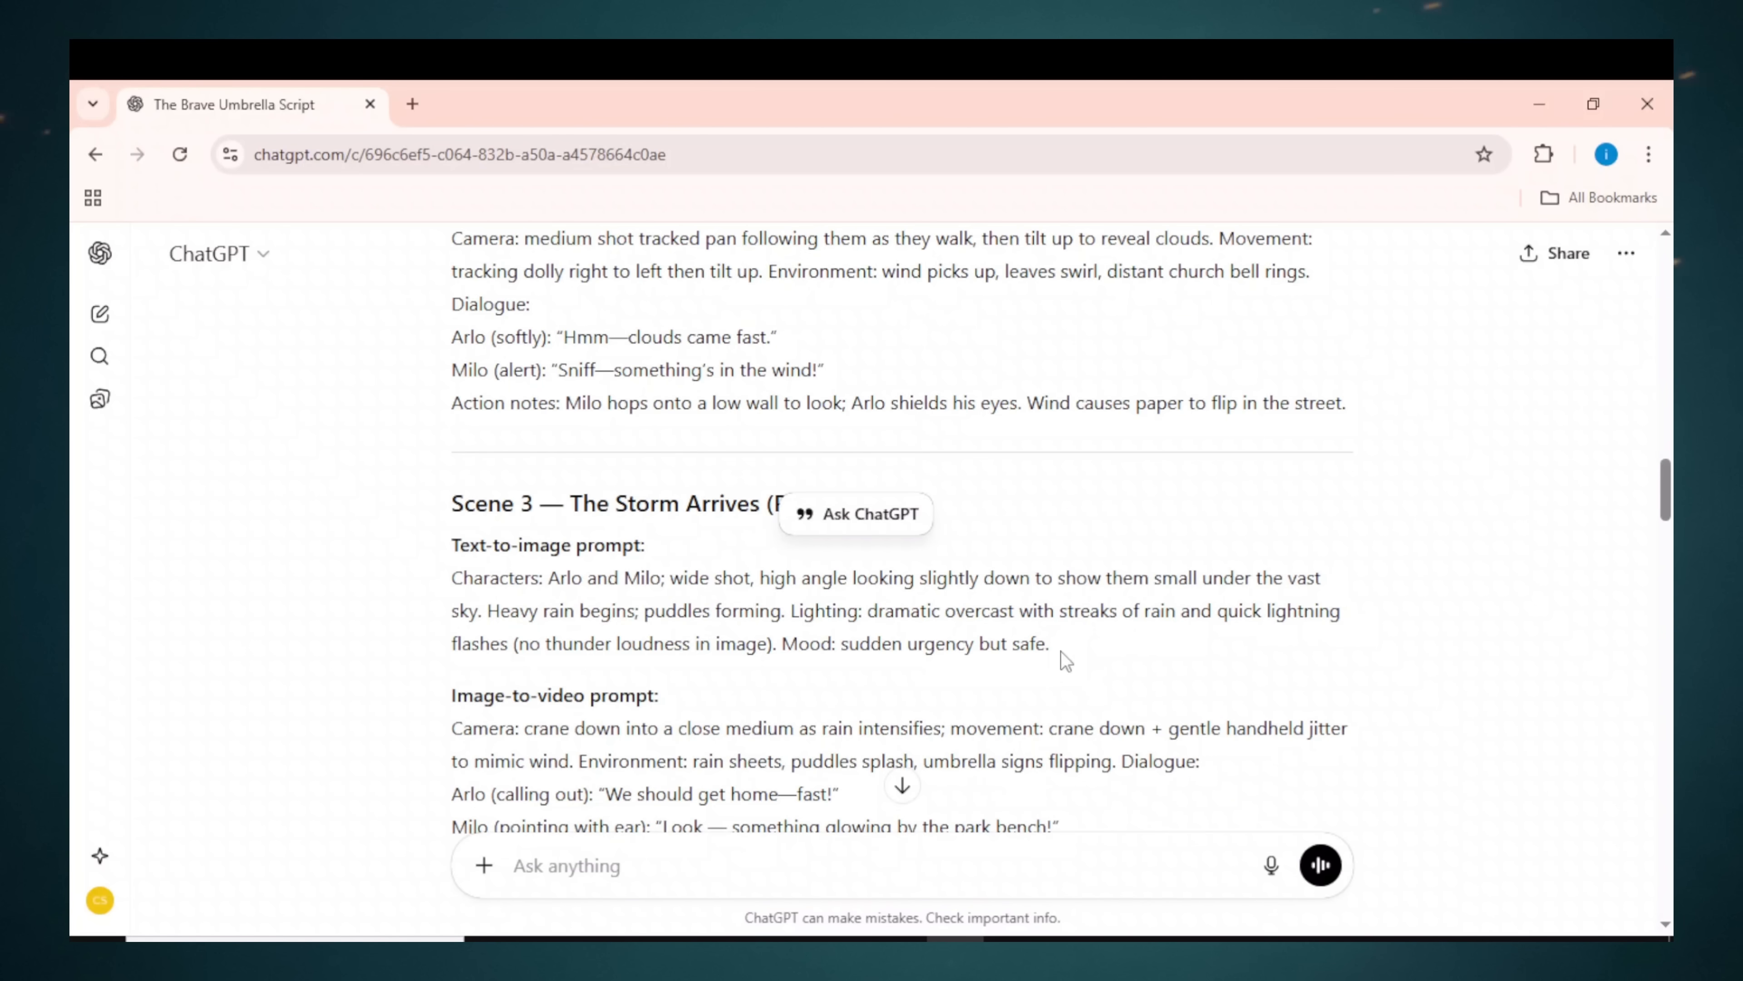
Step: Swap in the Scene 3 heavy-rain and lightning prompt and generate the wide shots
left_click_drag(1082, 662, 570, 584)
right_click(492, 597)
left_click(578, 622)
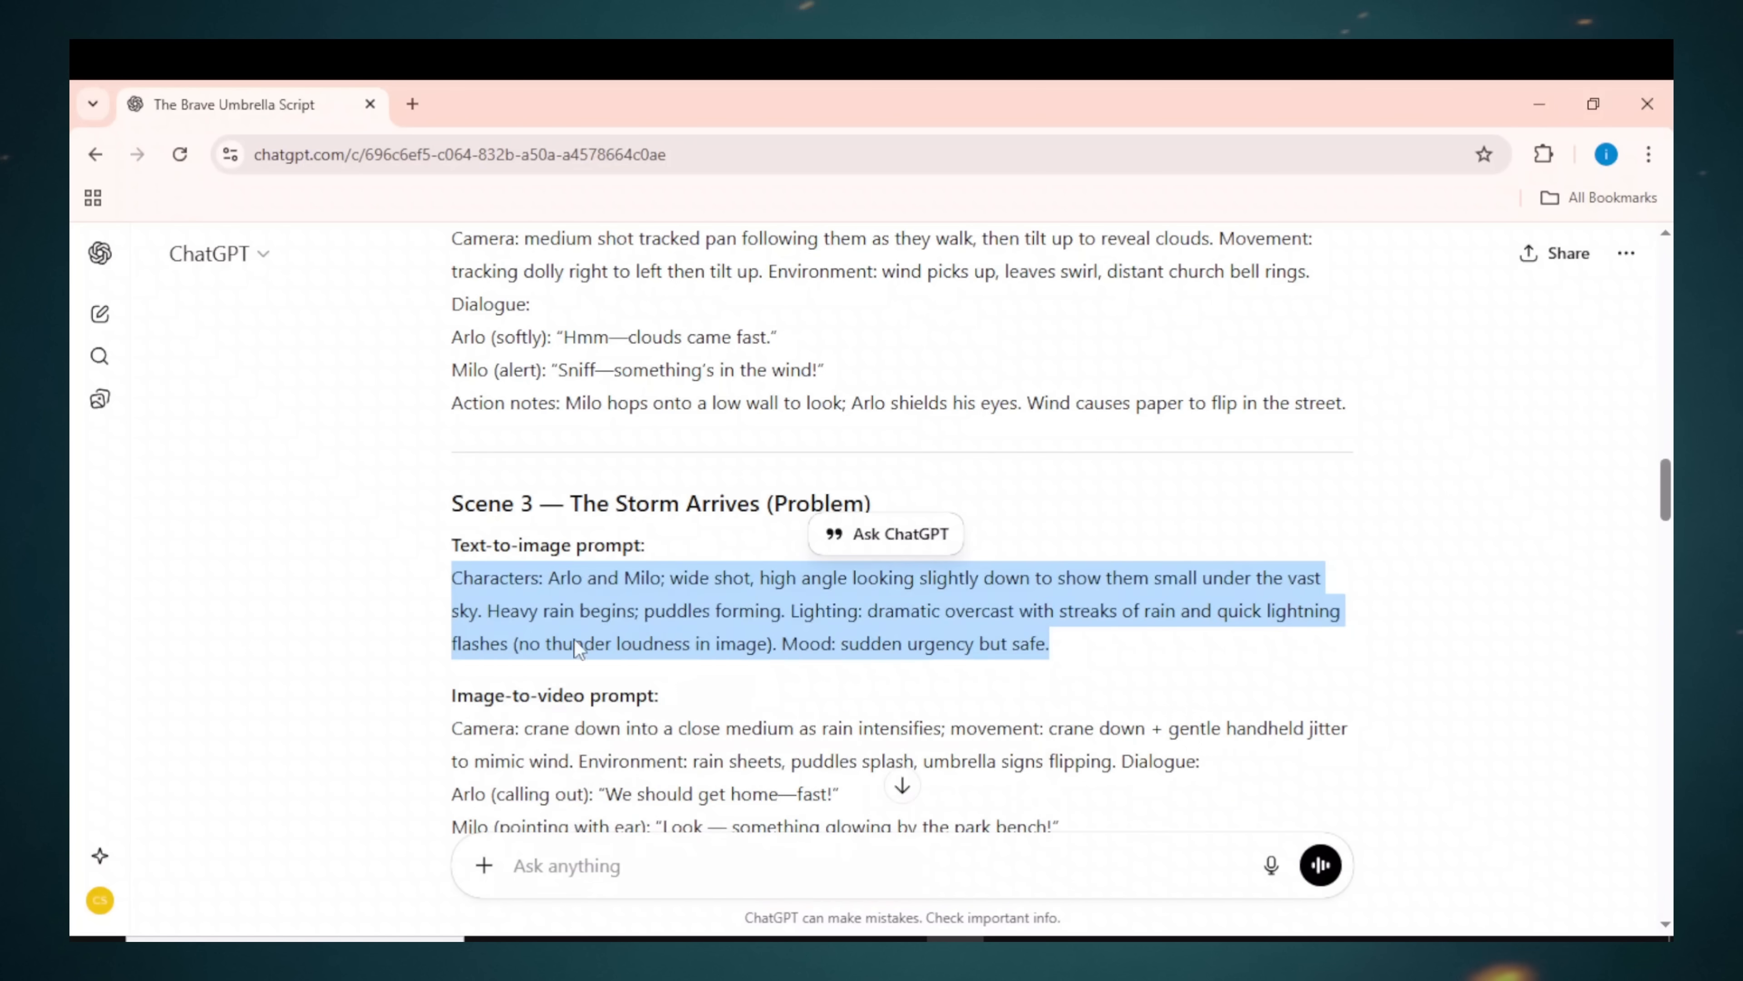
left_click(1070, 939)
left_click_drag(999, 770, 653, 677)
right_click(764, 730)
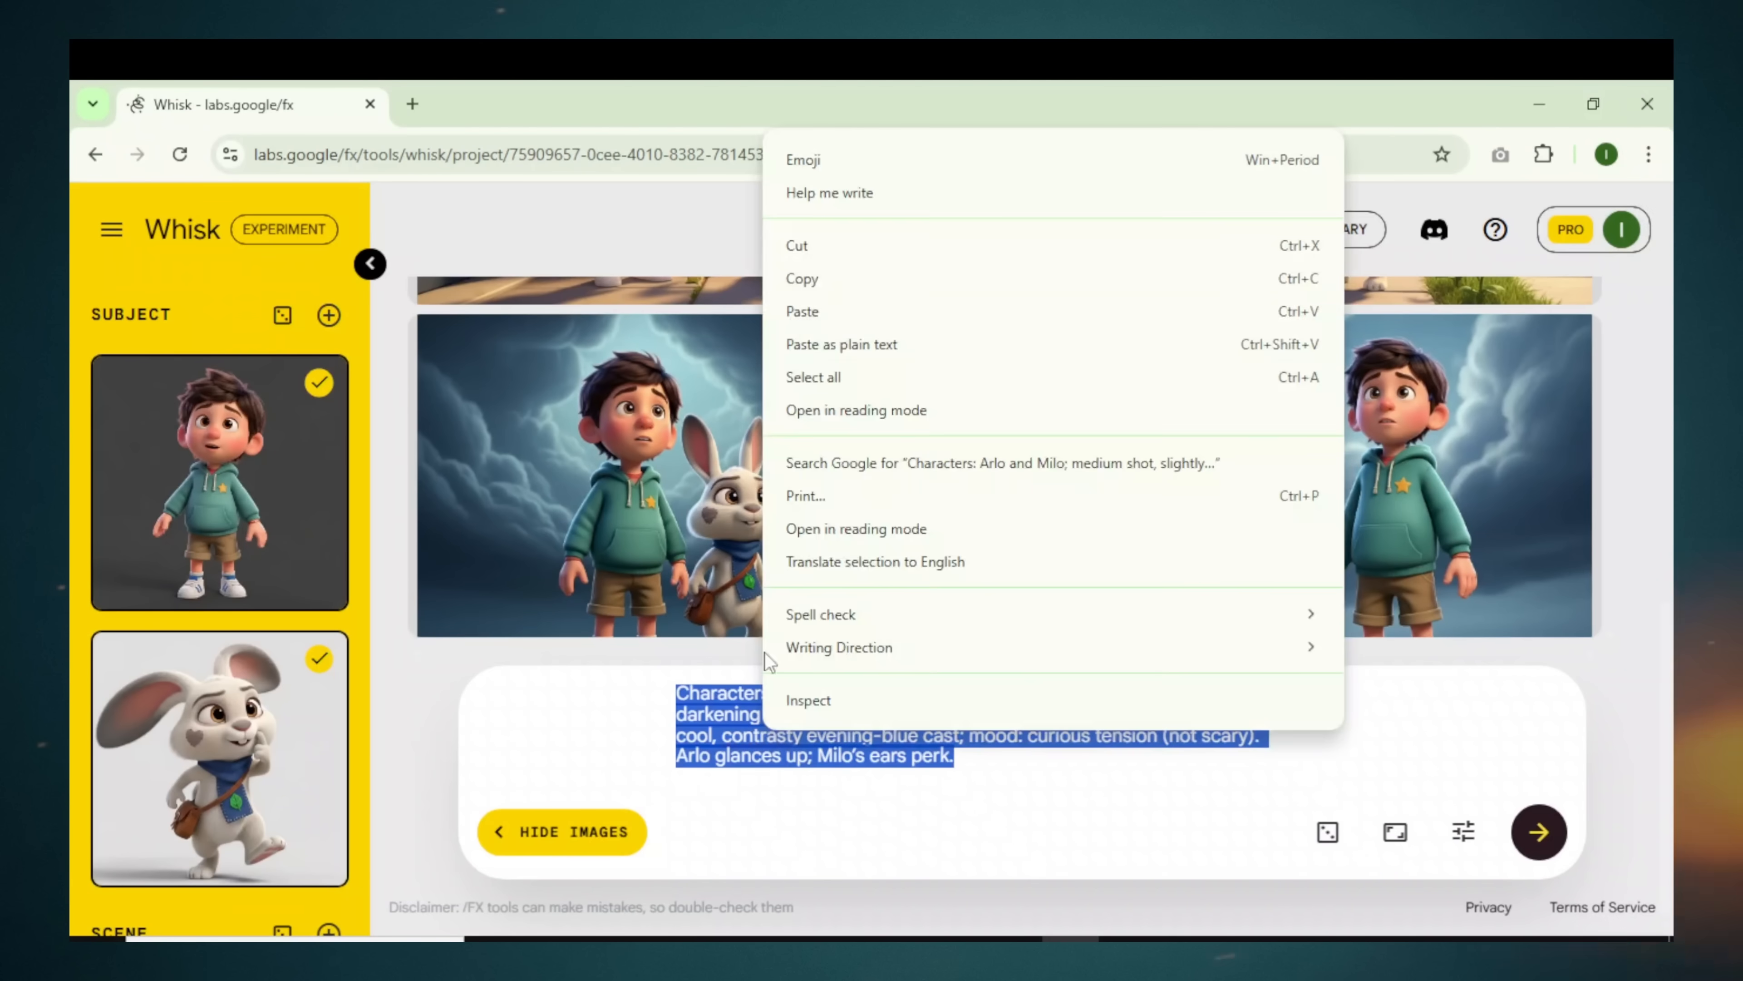
left_click(802, 311)
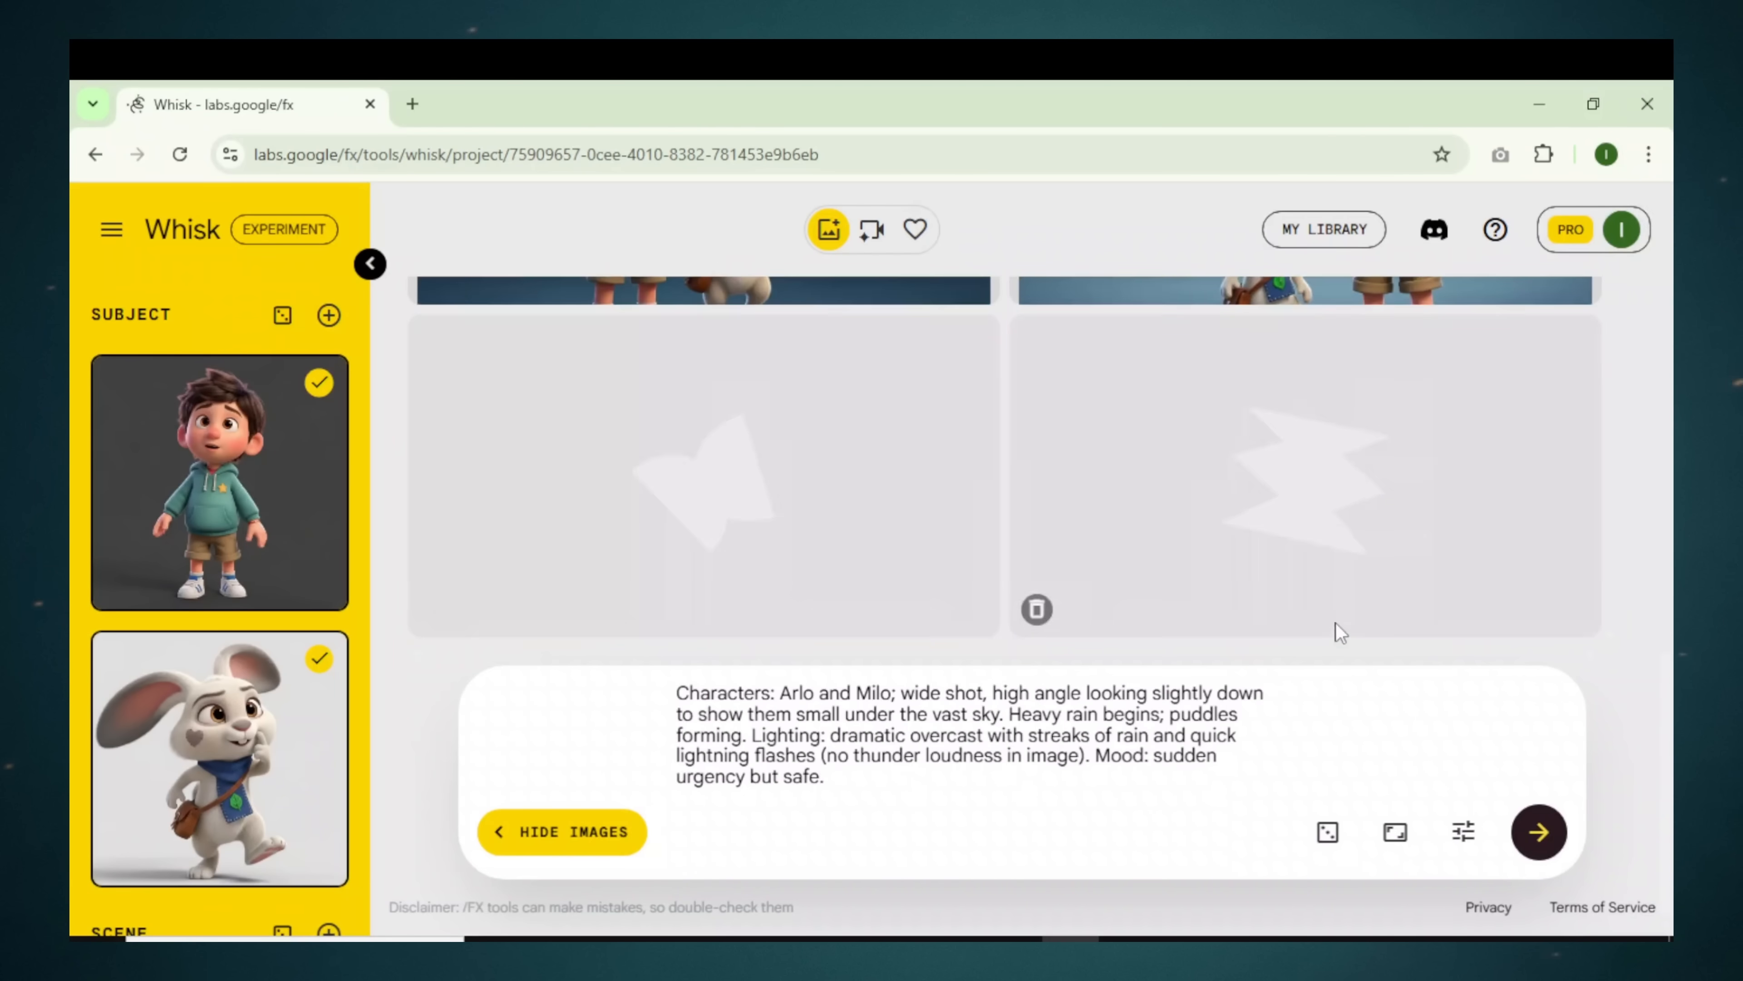
left_click(1302, 523)
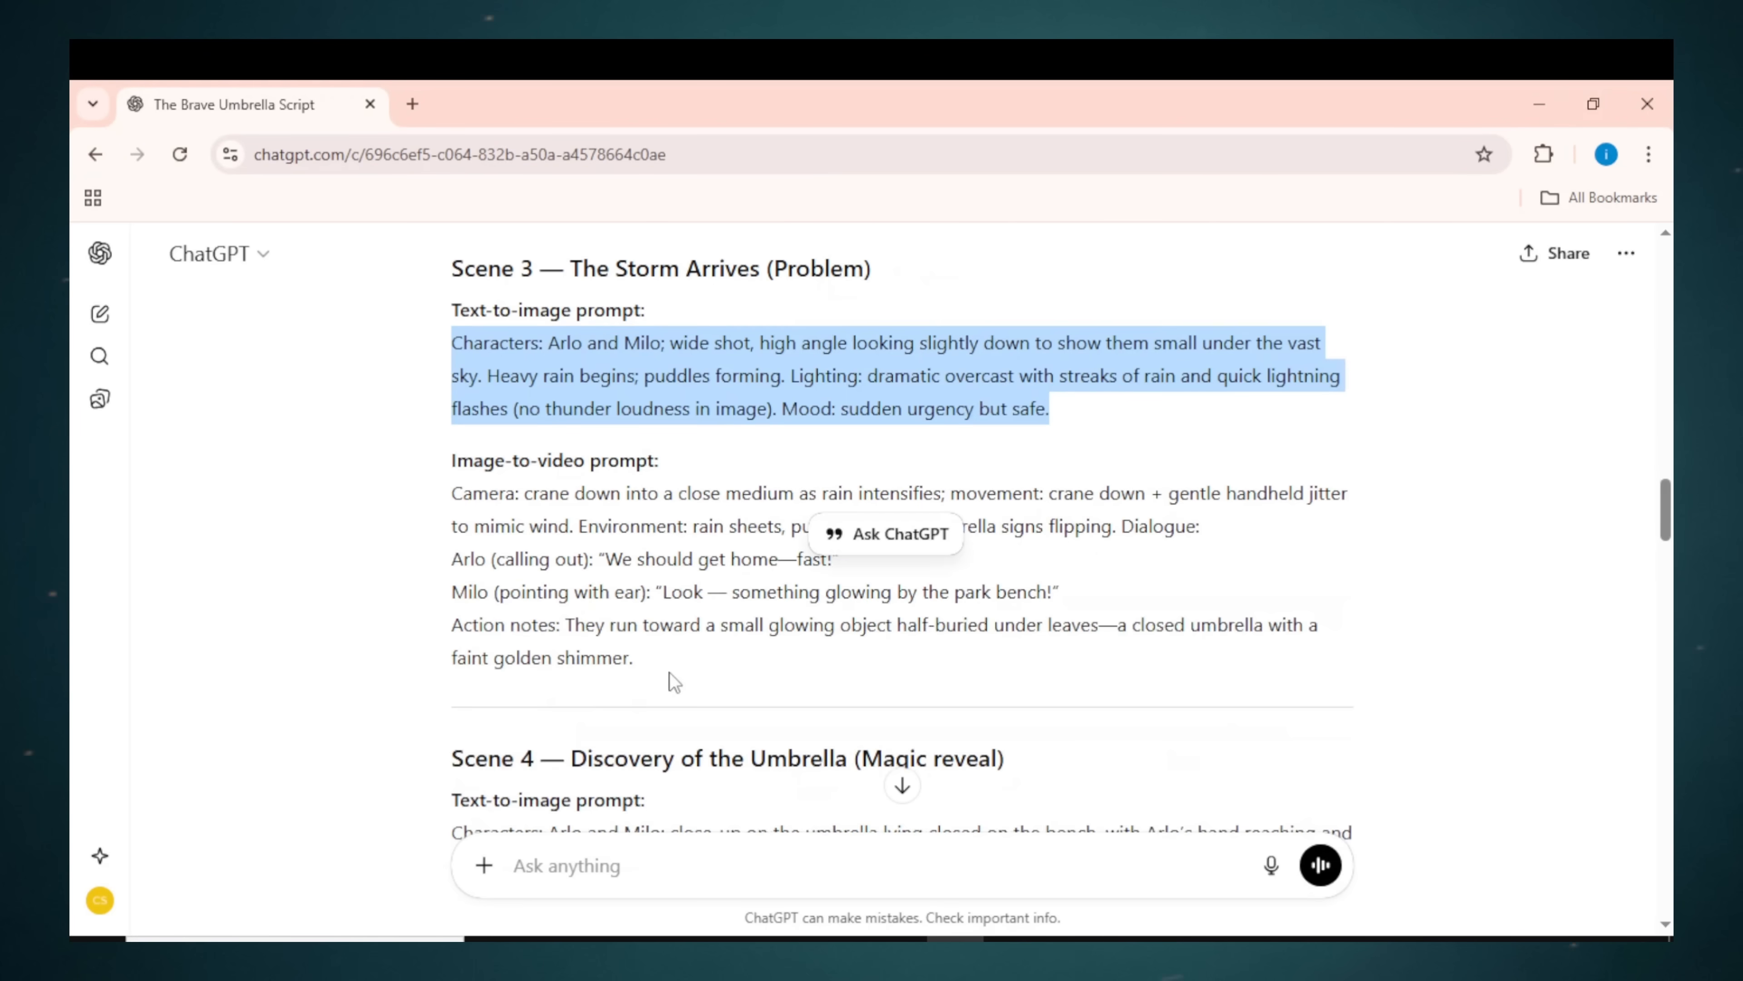
scroll(668, 672, "down", 5)
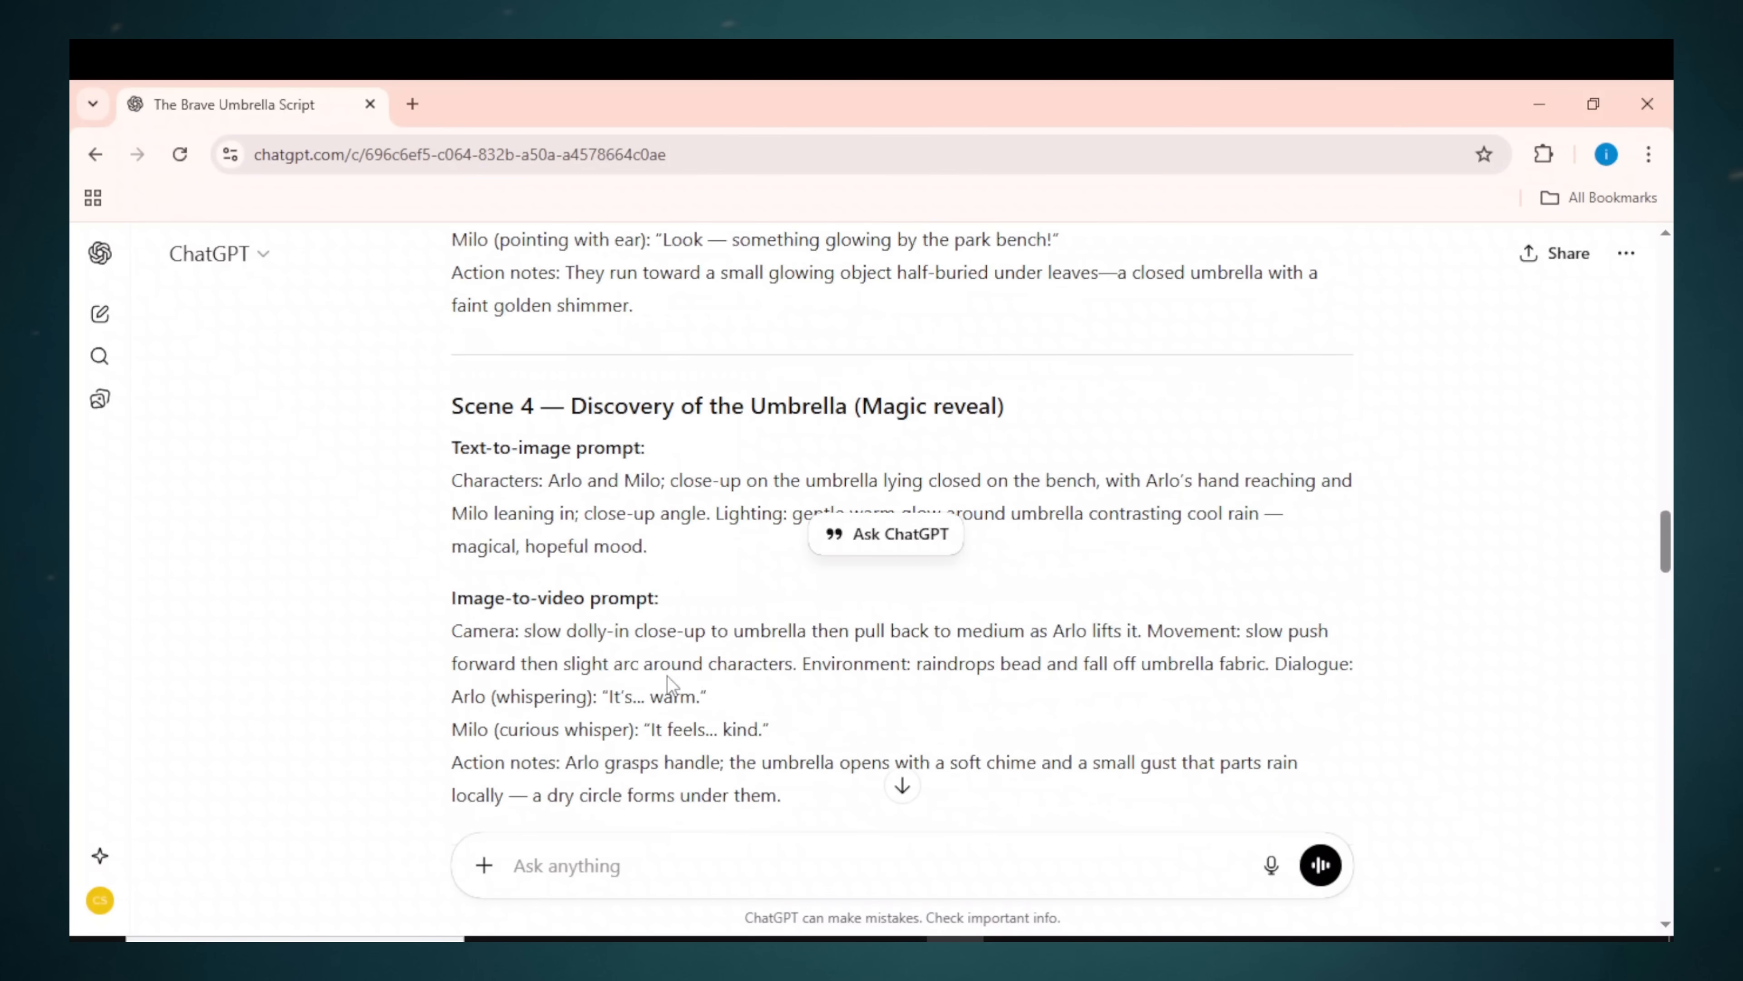
Step: Paste the Scene 4 umbrella prompt into Whisk and scroll the gallery to check the results
left_click_drag(647, 546, 437, 493)
right_click(523, 501)
left_click(621, 532)
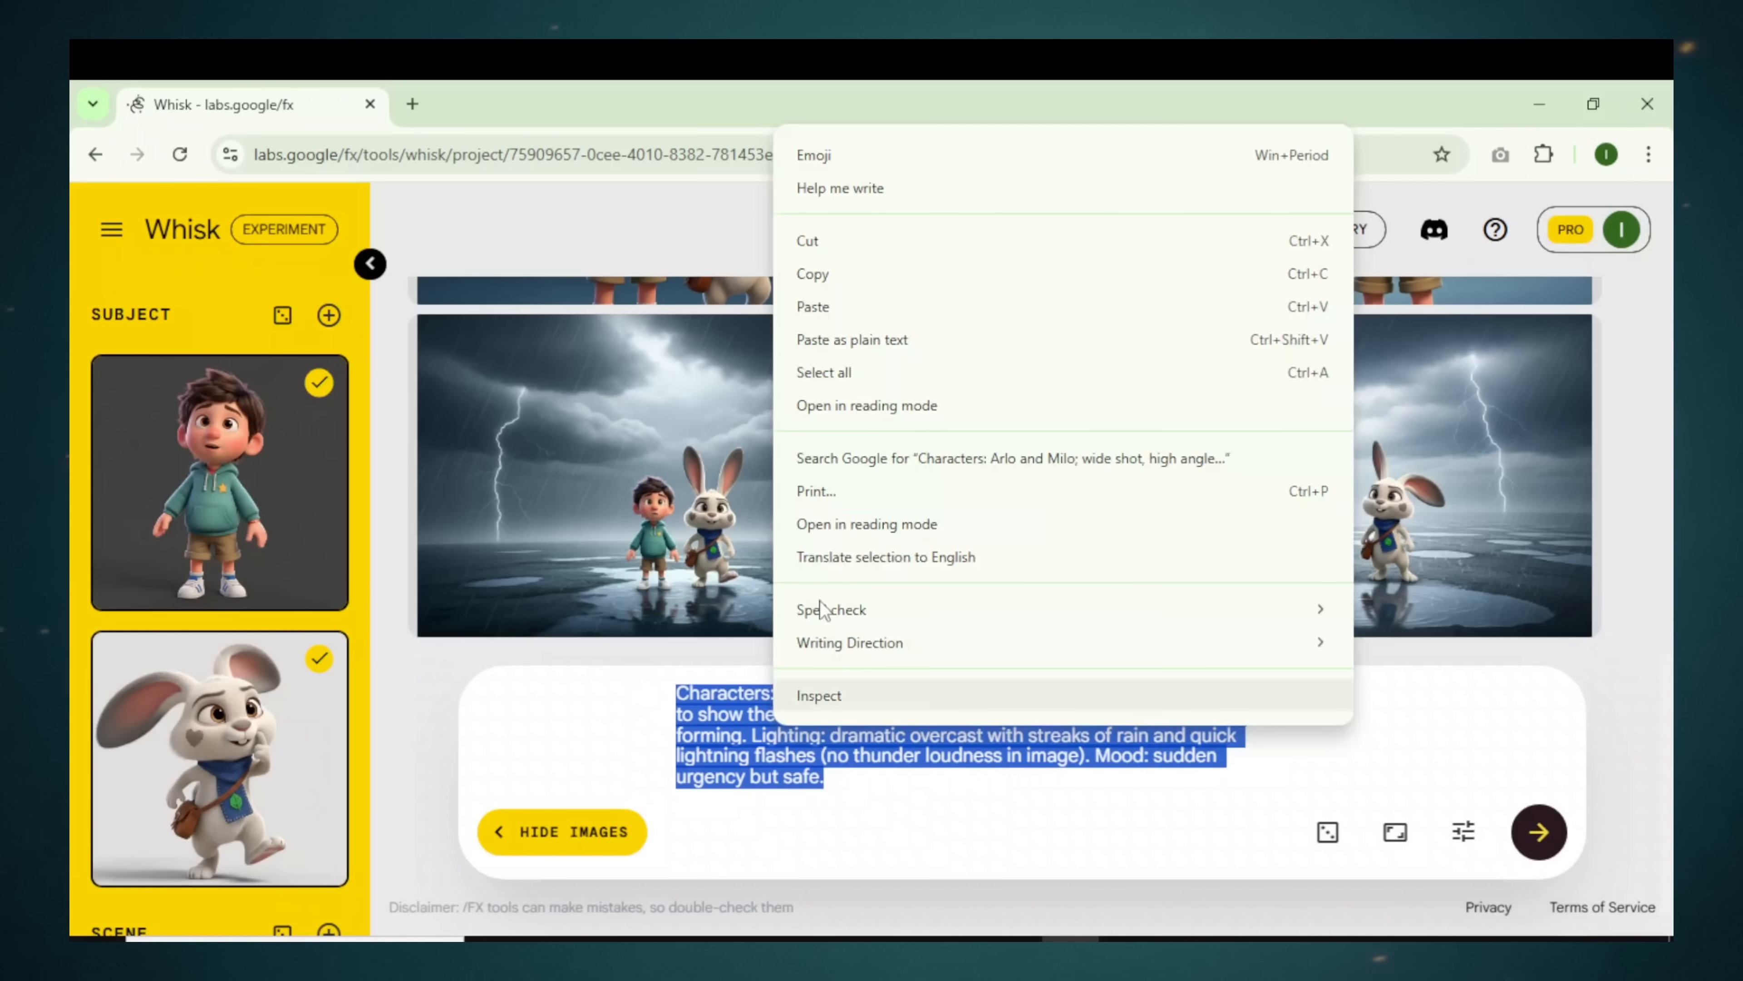
left_click(812, 307)
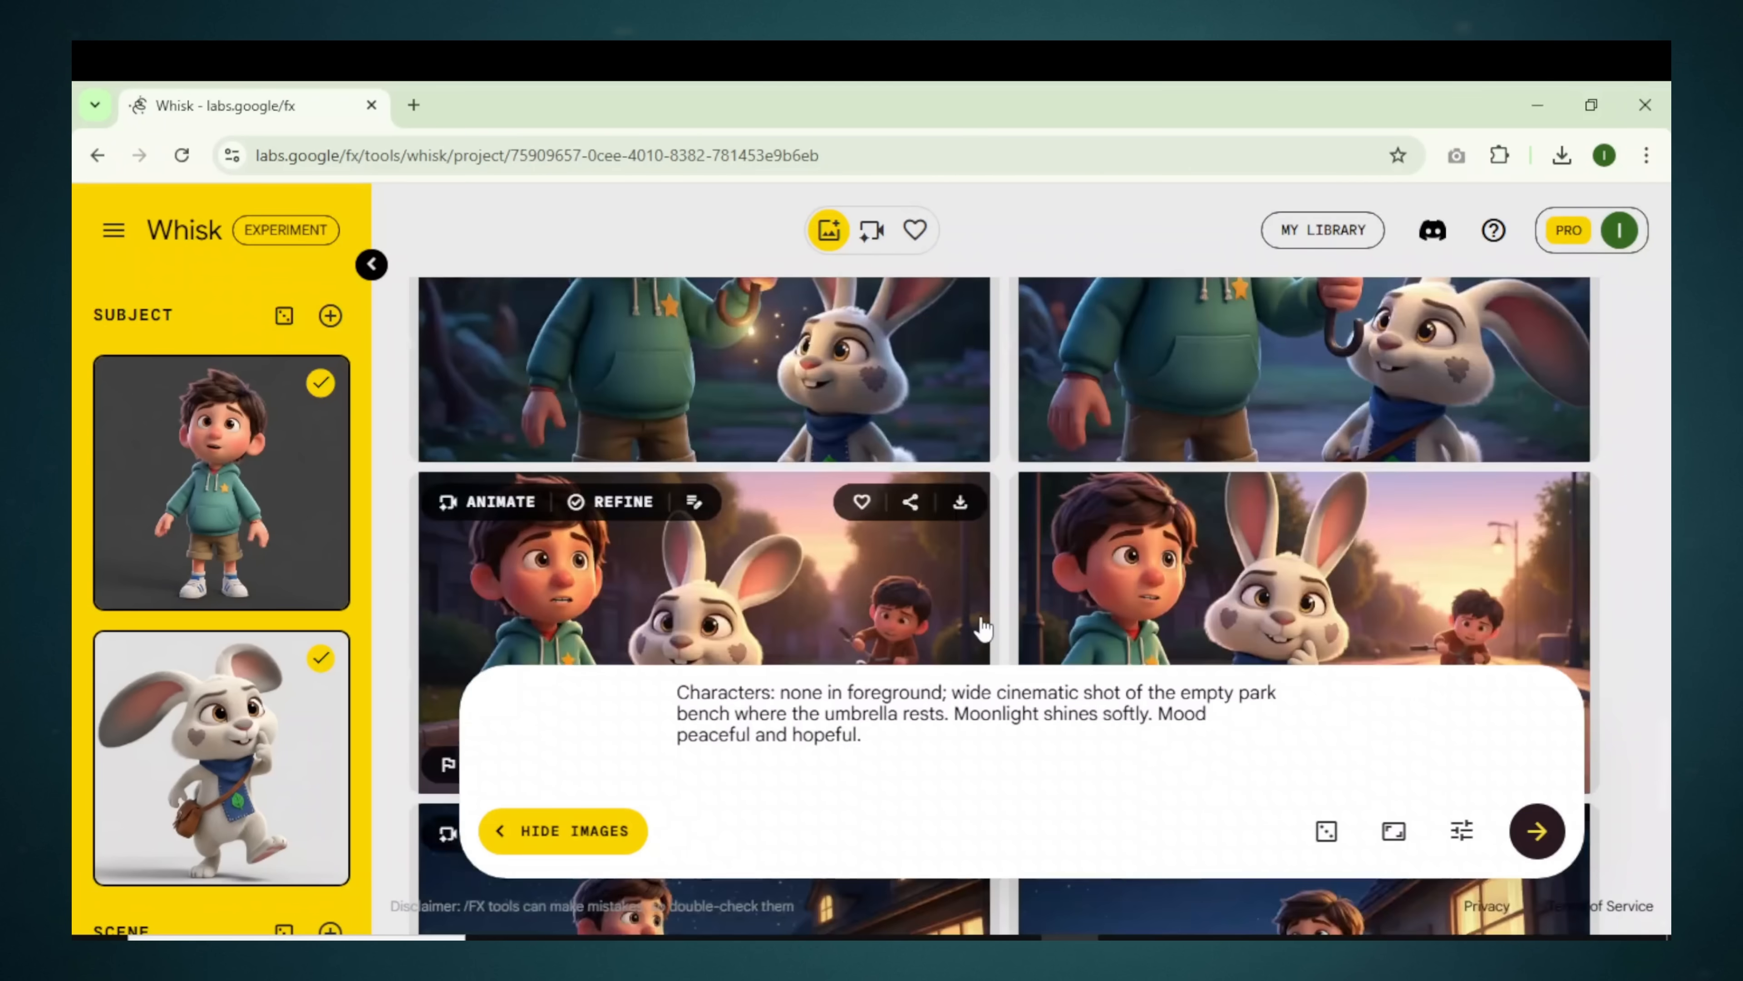
scroll(868, 595, "up", 15)
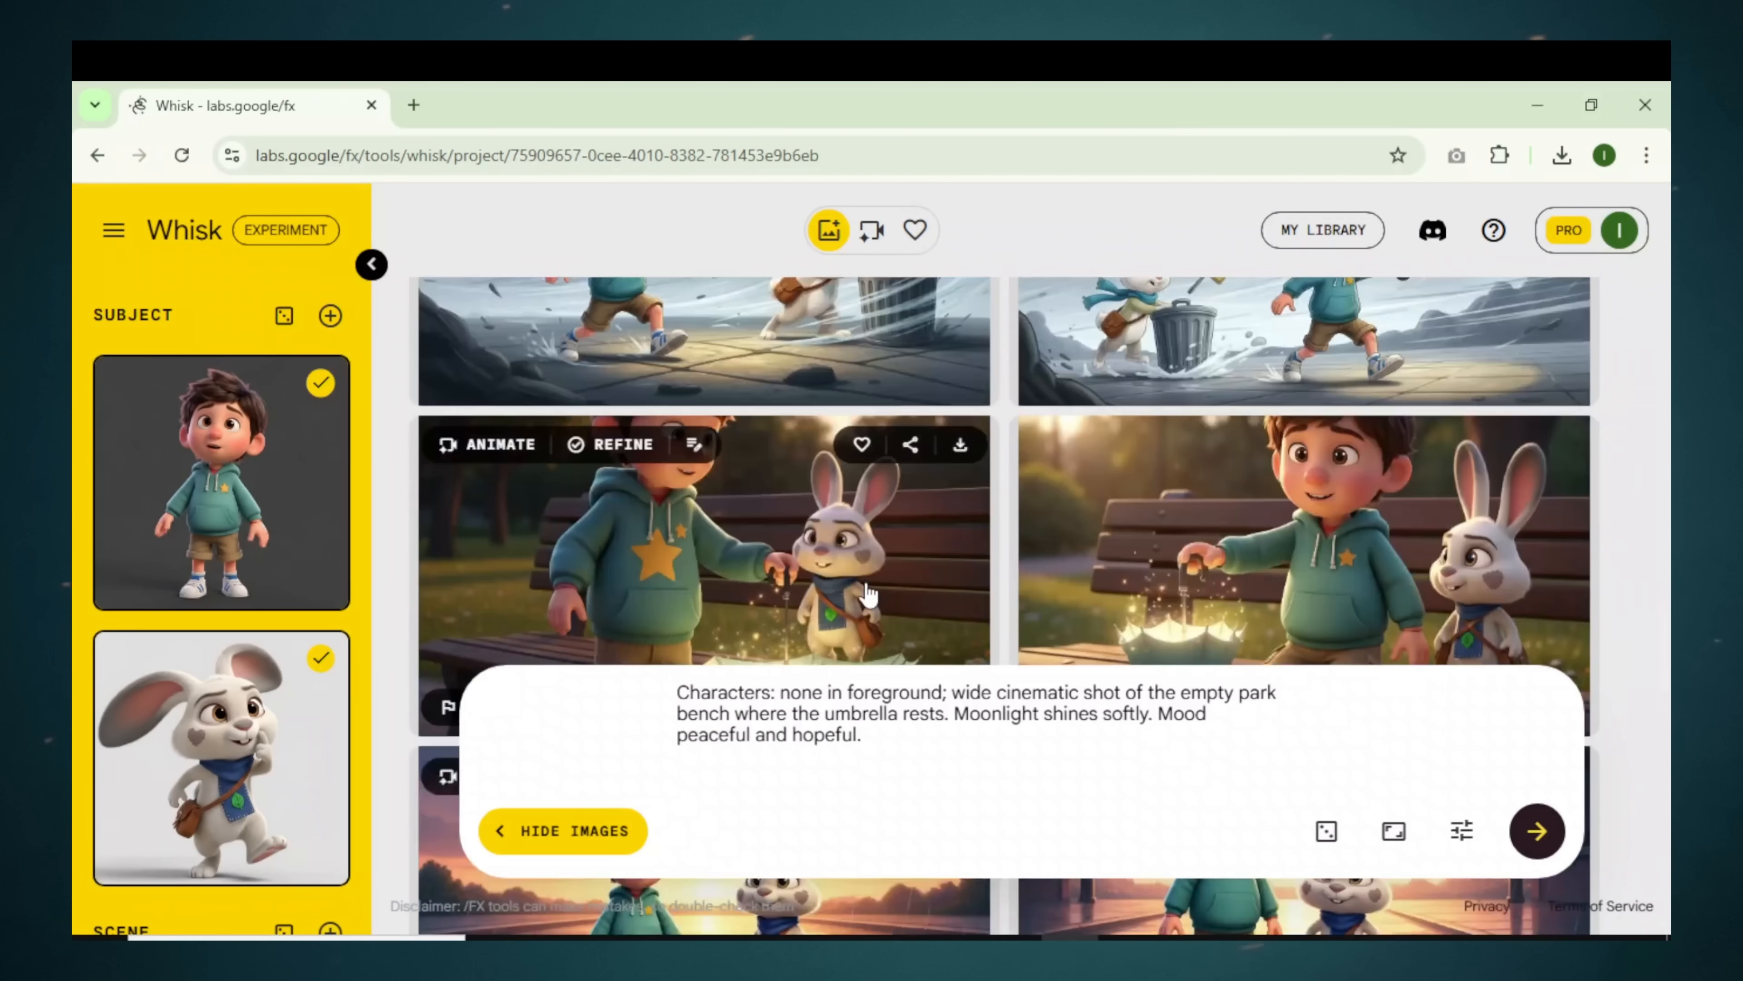
scroll(883, 601, "up", 10)
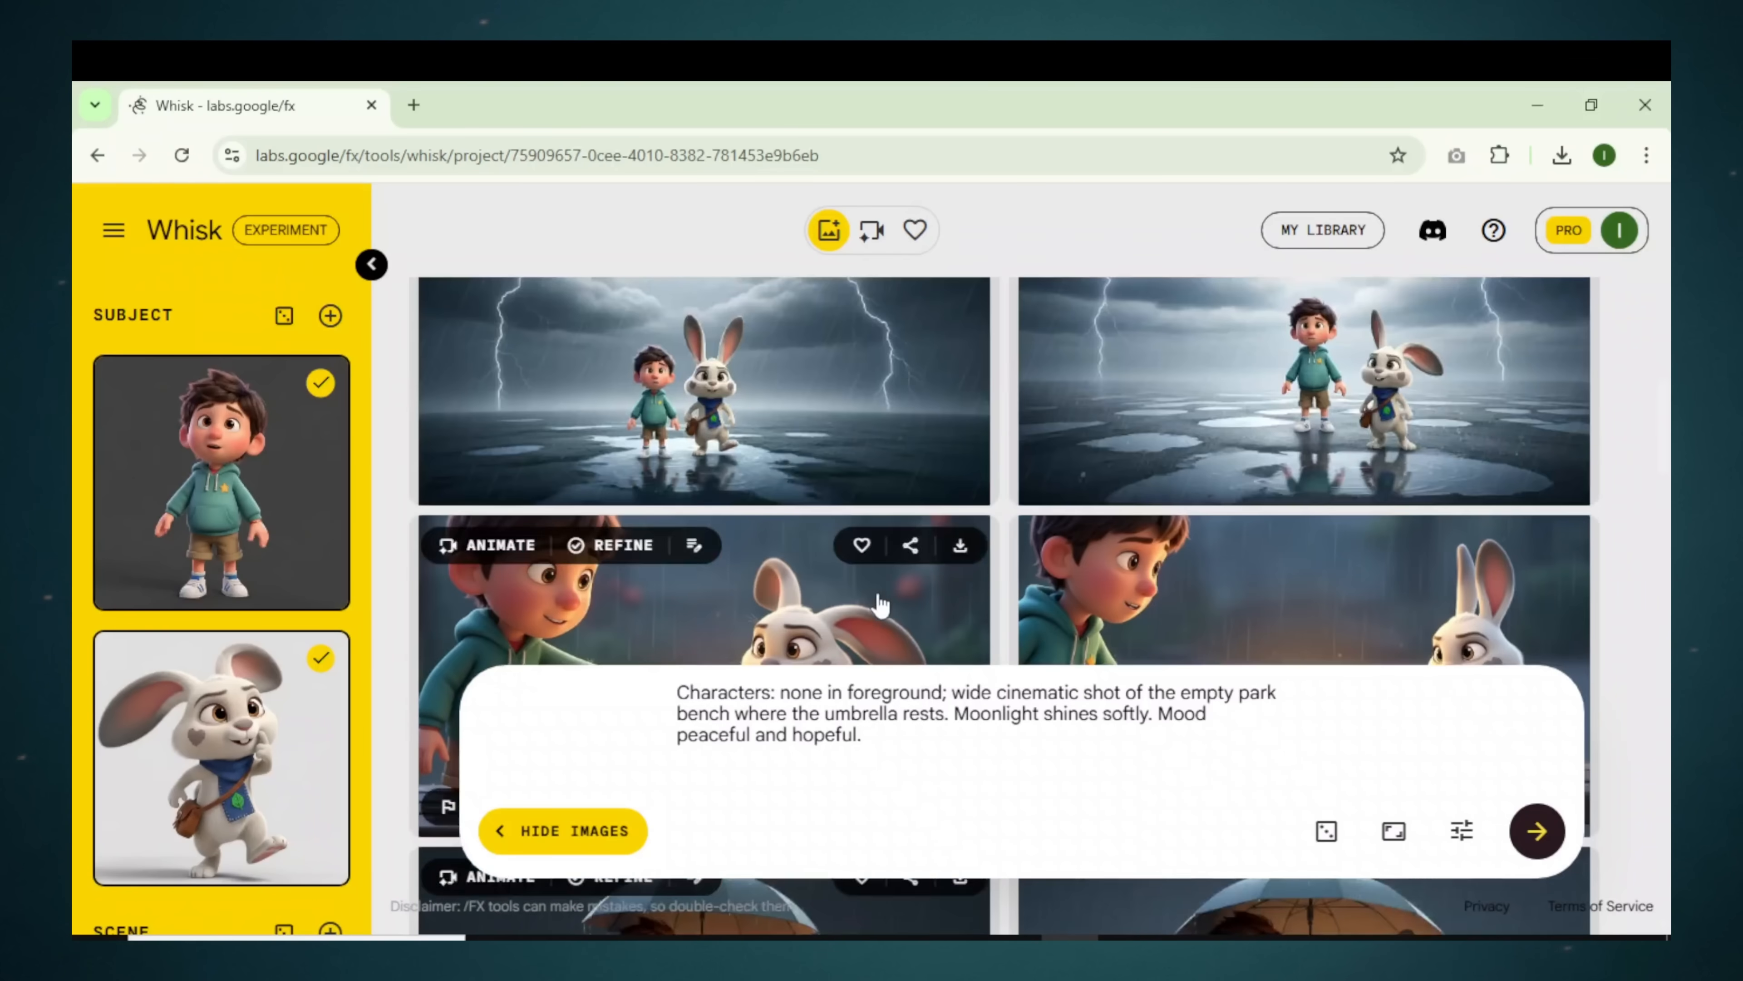
scroll(789, 604, "up", 5)
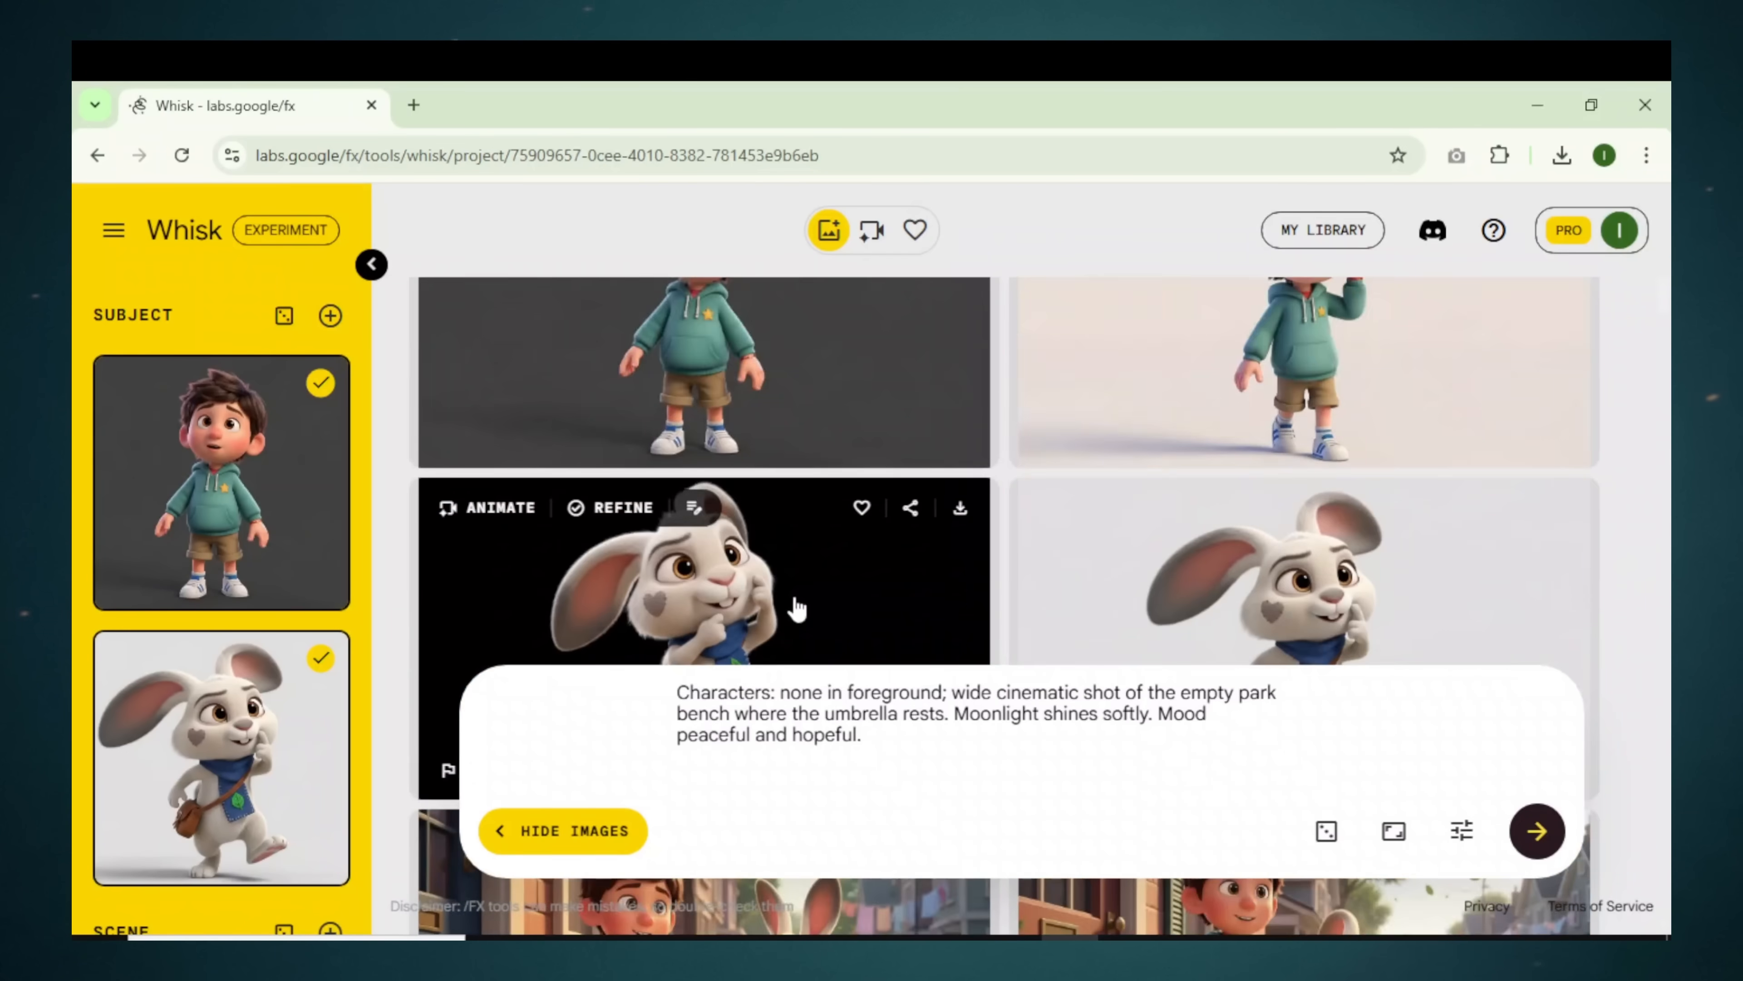
scroll(821, 605, "down", 8)
scroll(940, 625, "down", 10)
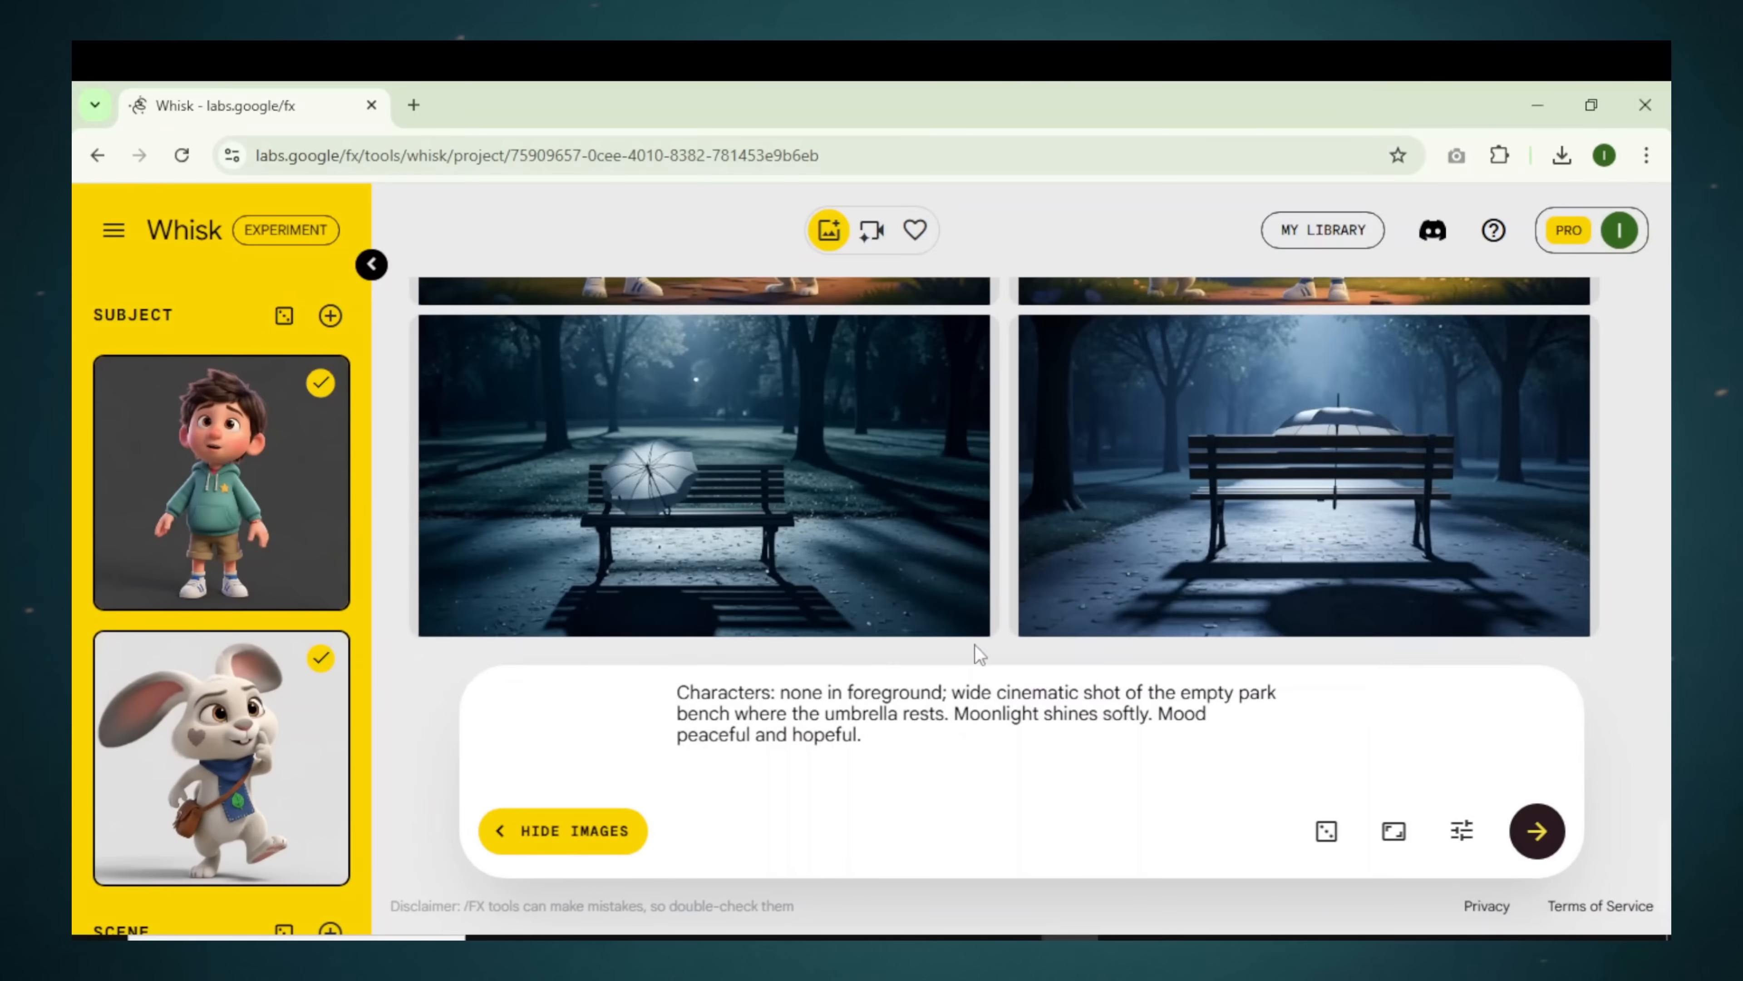
Step: Scroll up through the gallery to review the generated Arlo and Milo scenes
scroll(980, 653, "up", 15)
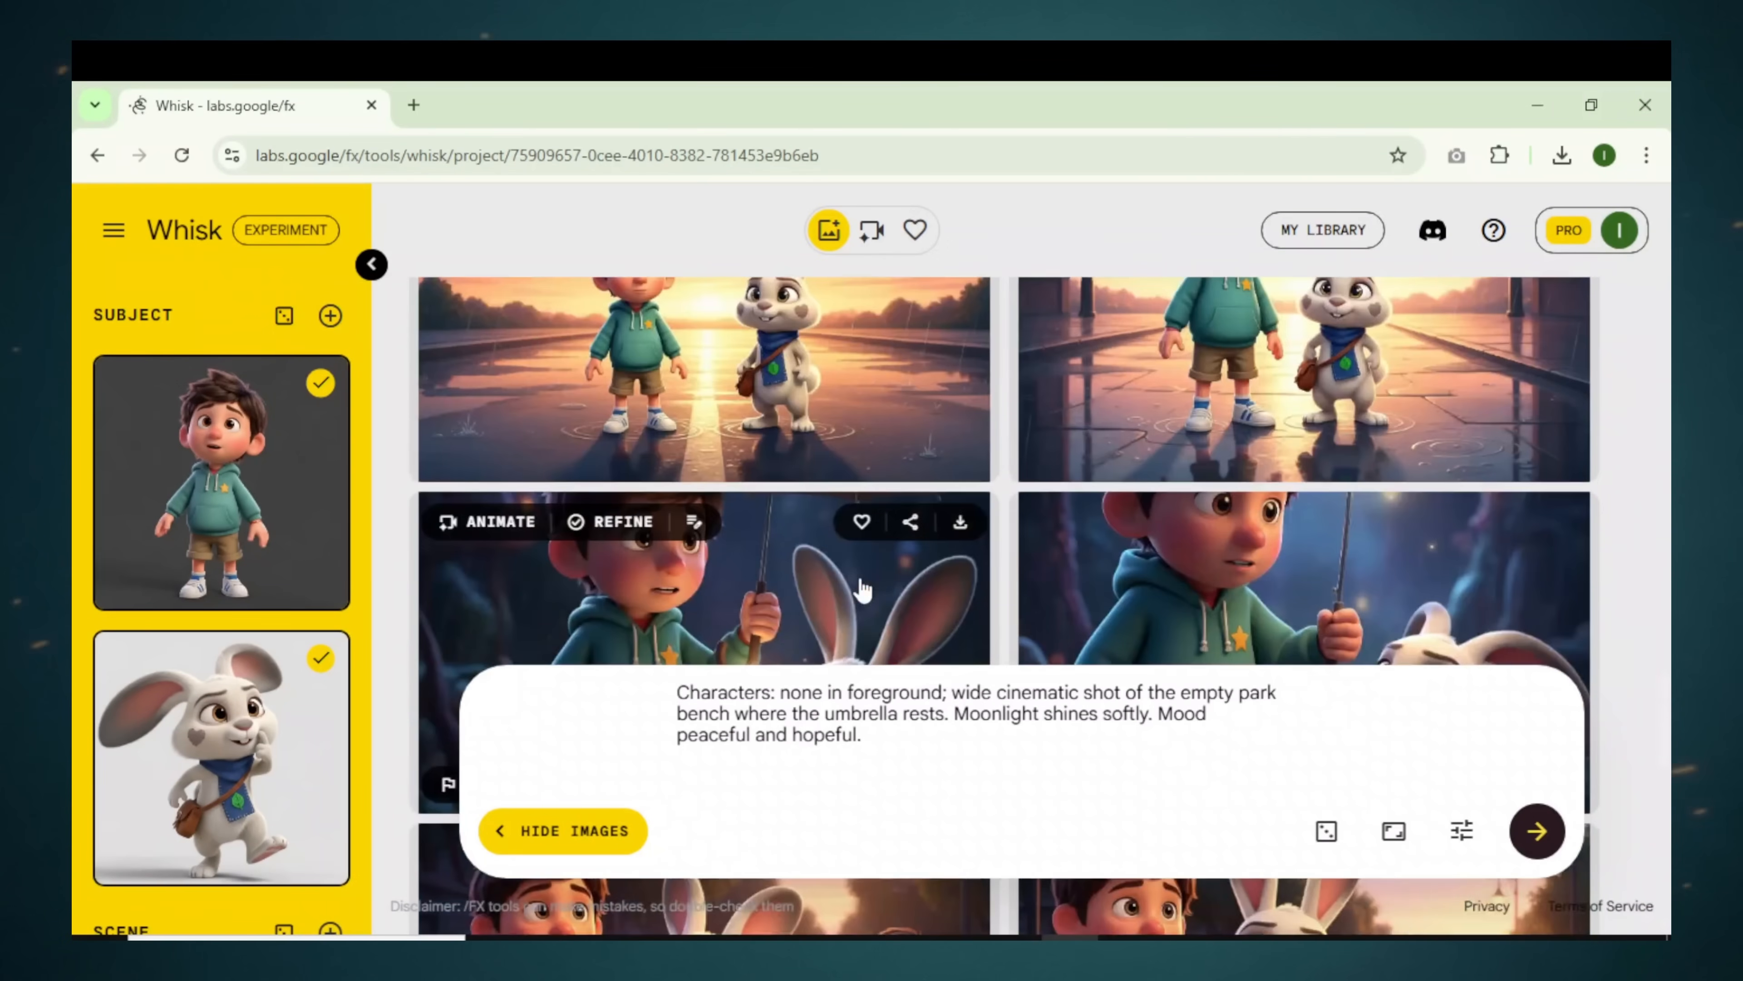
scroll(880, 599, "up", 15)
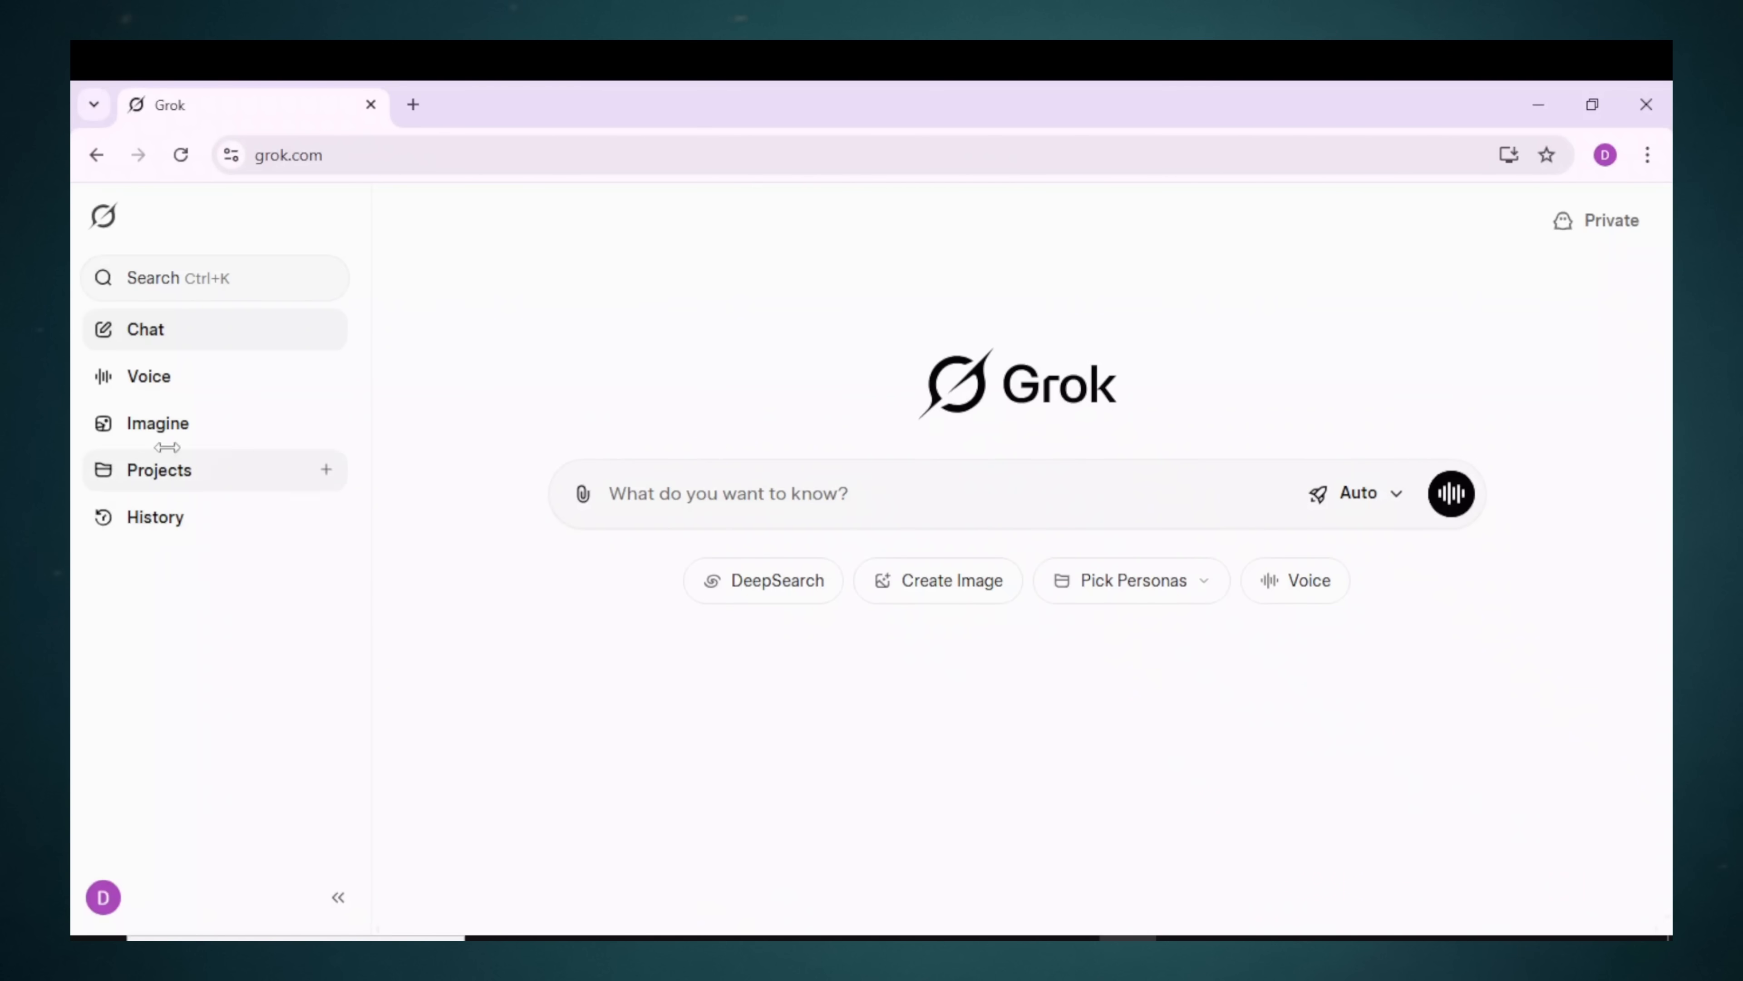
Step: Go to Grok Imagine and open the uploaded Arlo and Milo street image
left_click(181, 433)
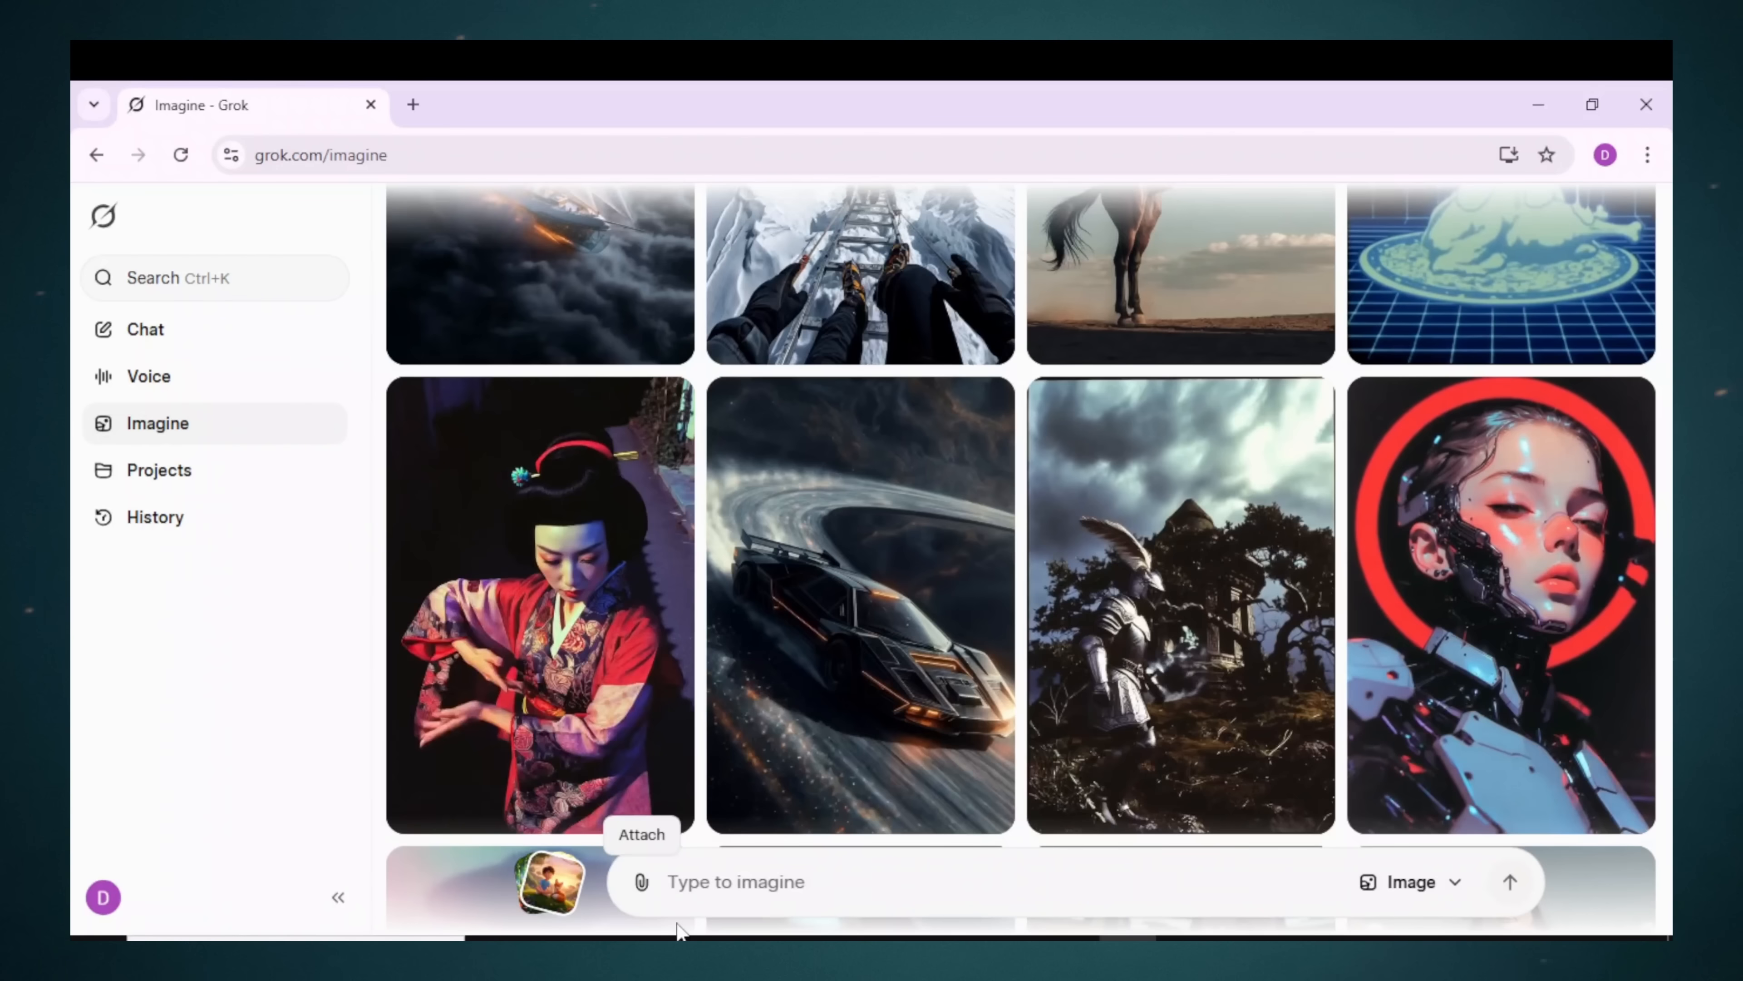
left_click(1208, 717)
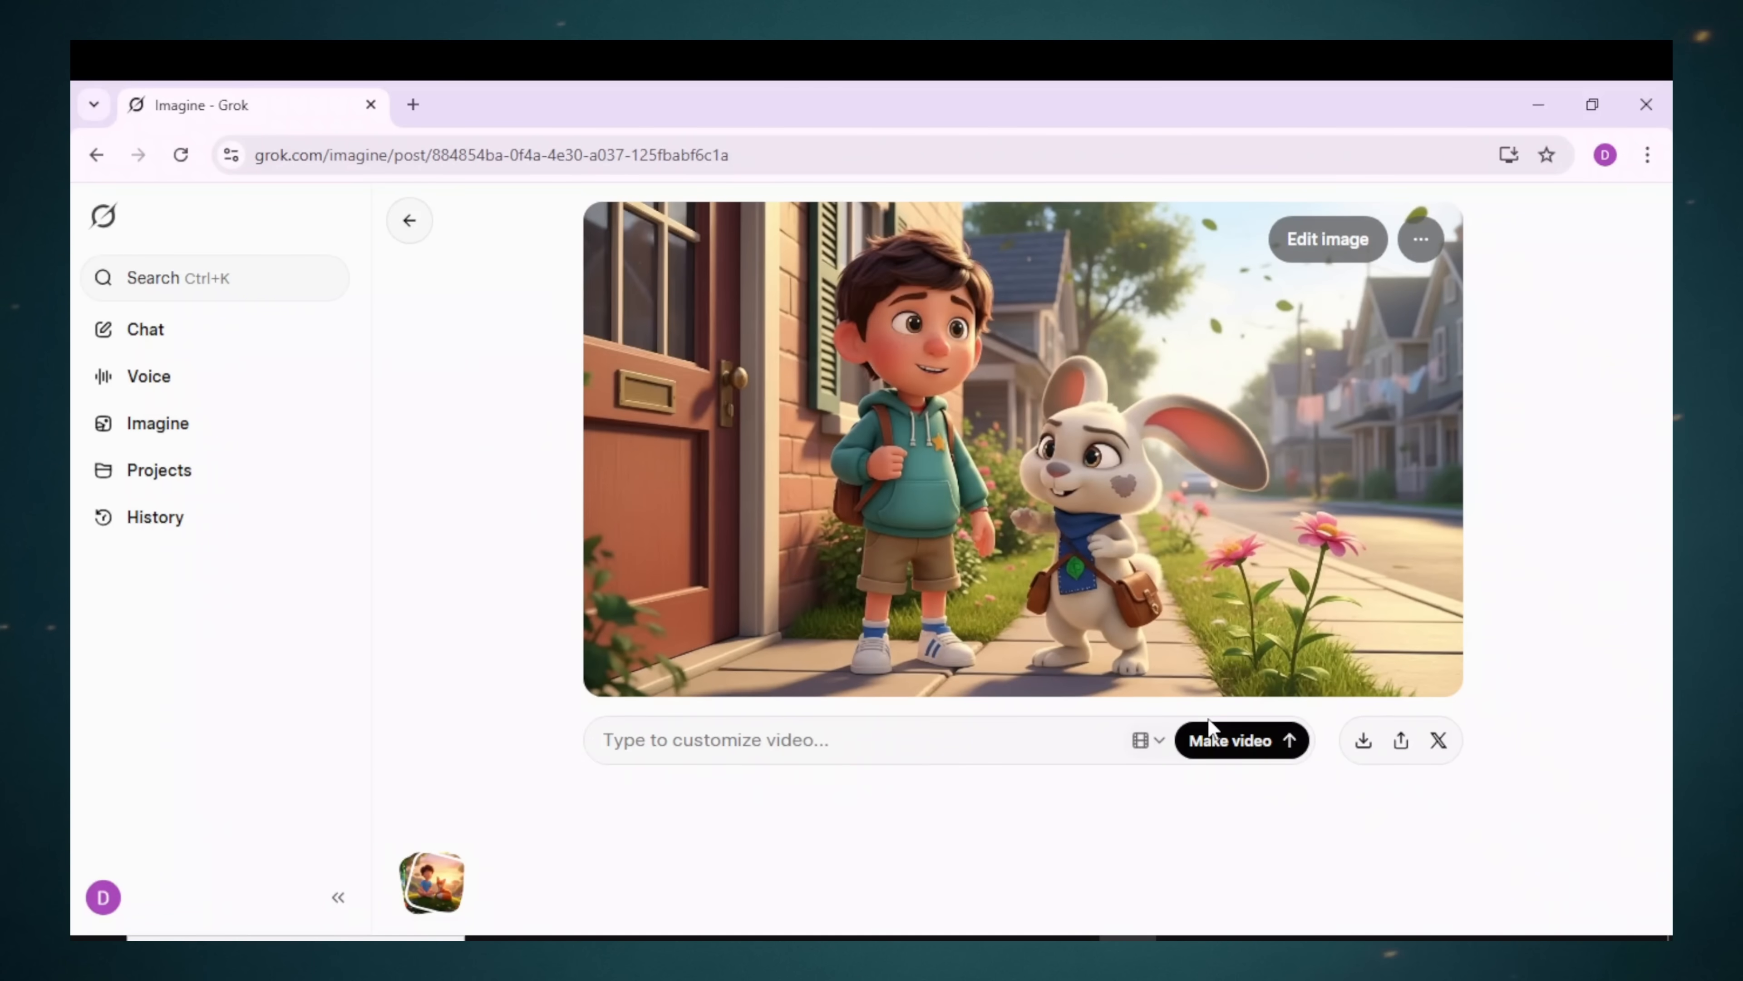
Step: Start making a video from the Arlo and Milo doorstep image in Grok Imagine
left_click(1212, 729)
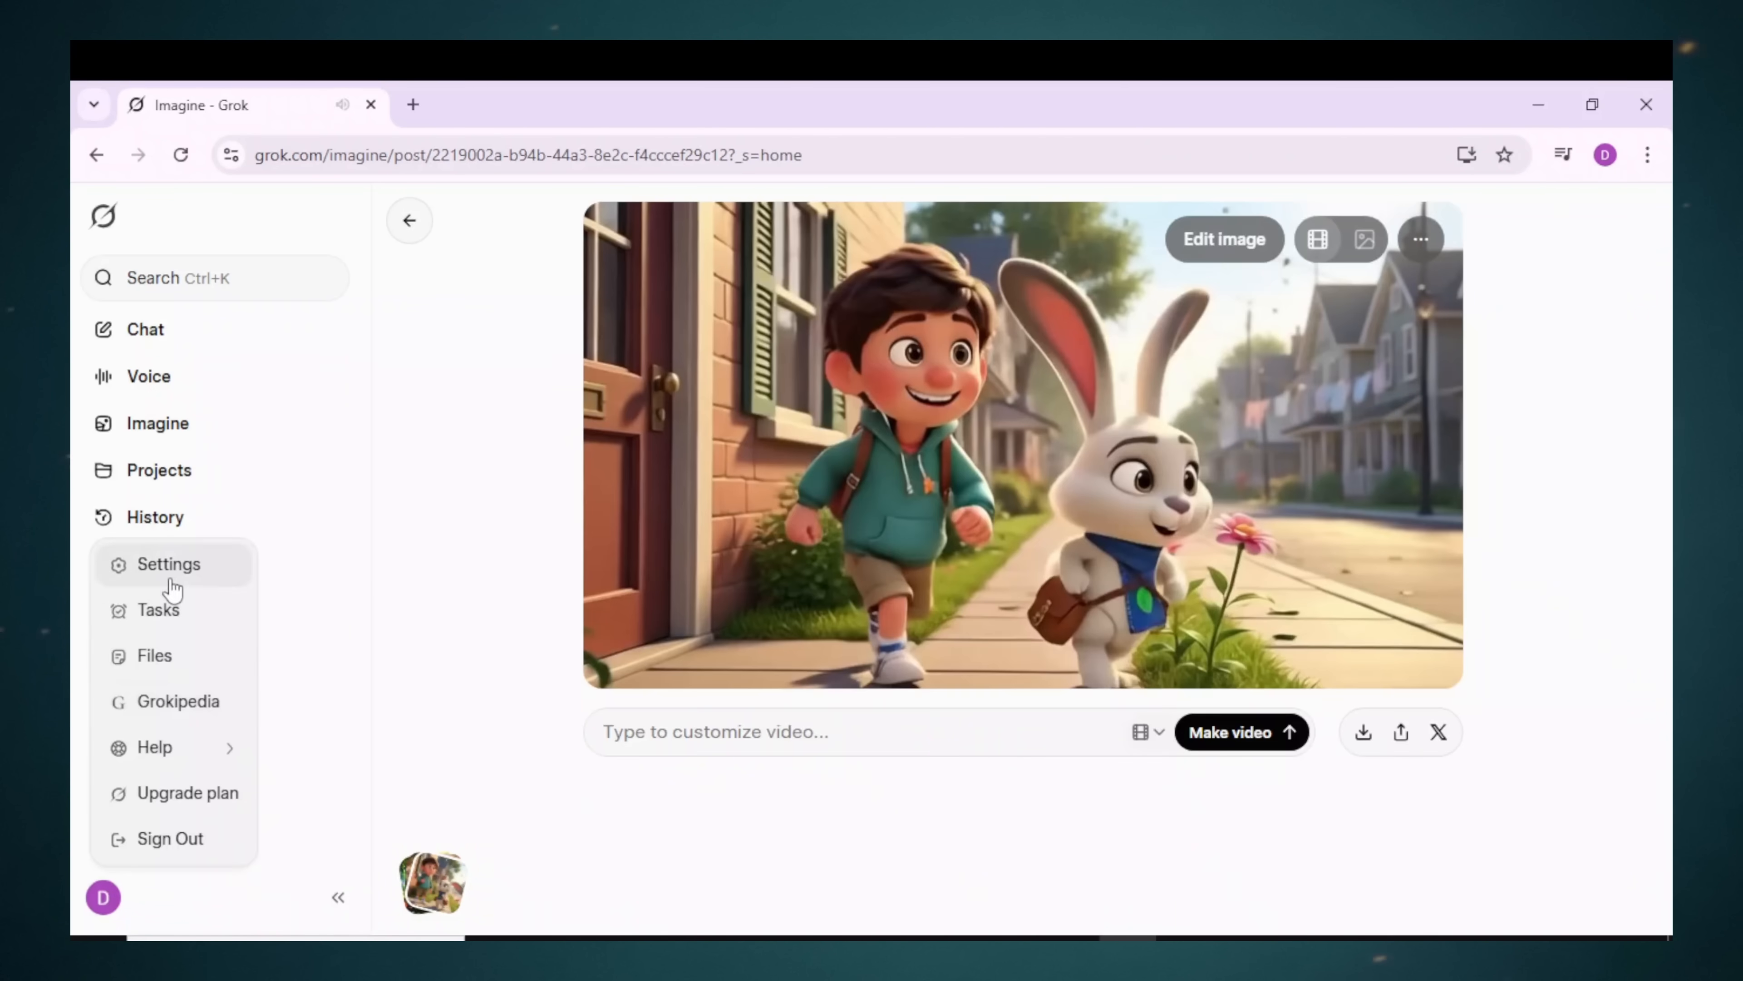
Step: Check the Automatic Video Generation option under Behavior, close settings, and scroll ChatGPT to Scene 1
left_click(168, 564)
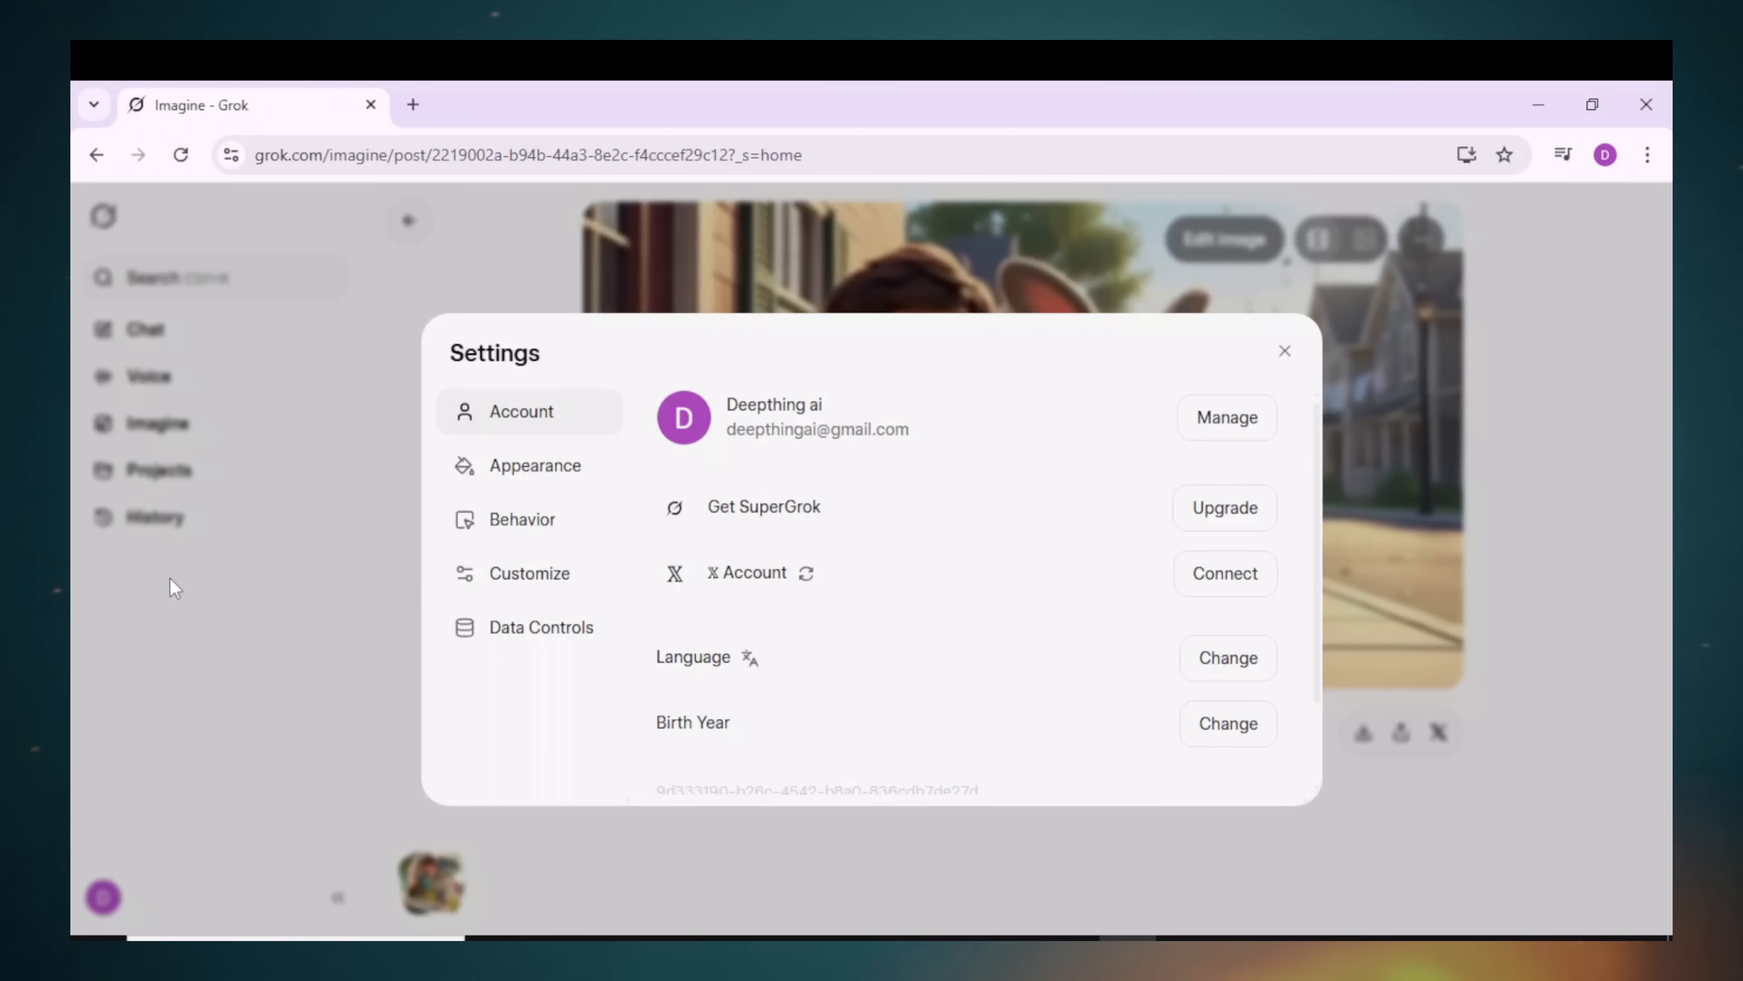
left_click(517, 522)
scroll(1236, 759, "down", 2)
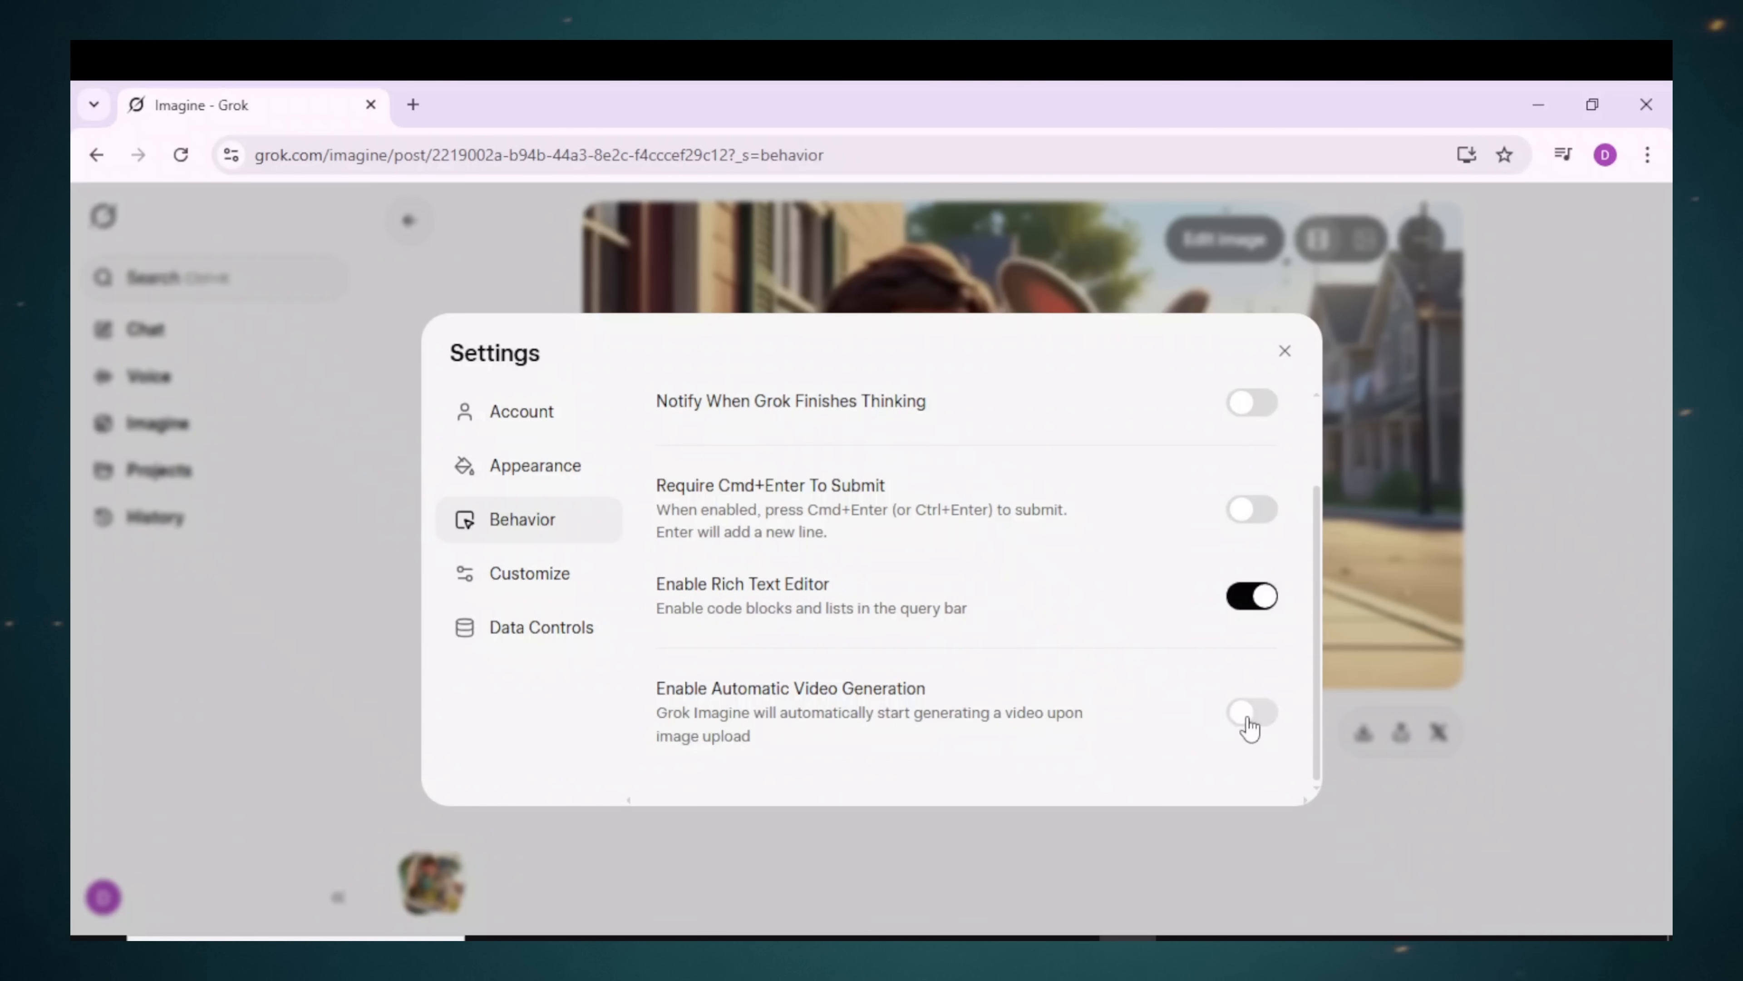
left_click(1285, 353)
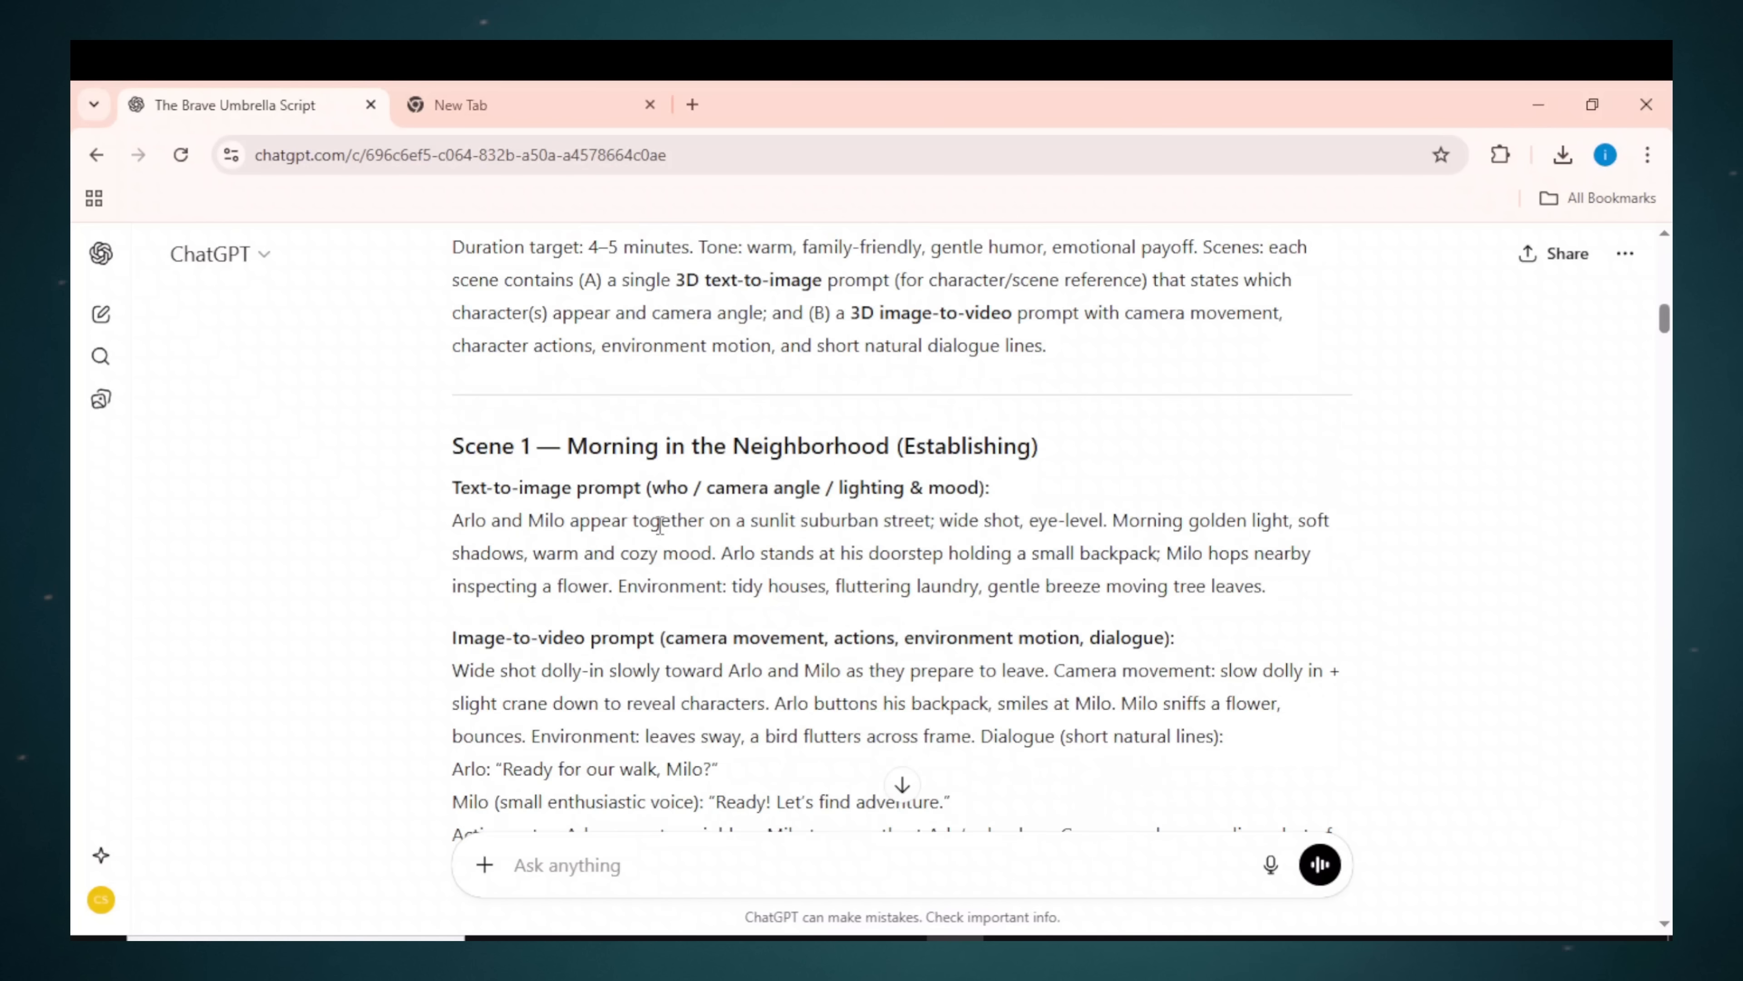
scroll(495, 412, "down", 2)
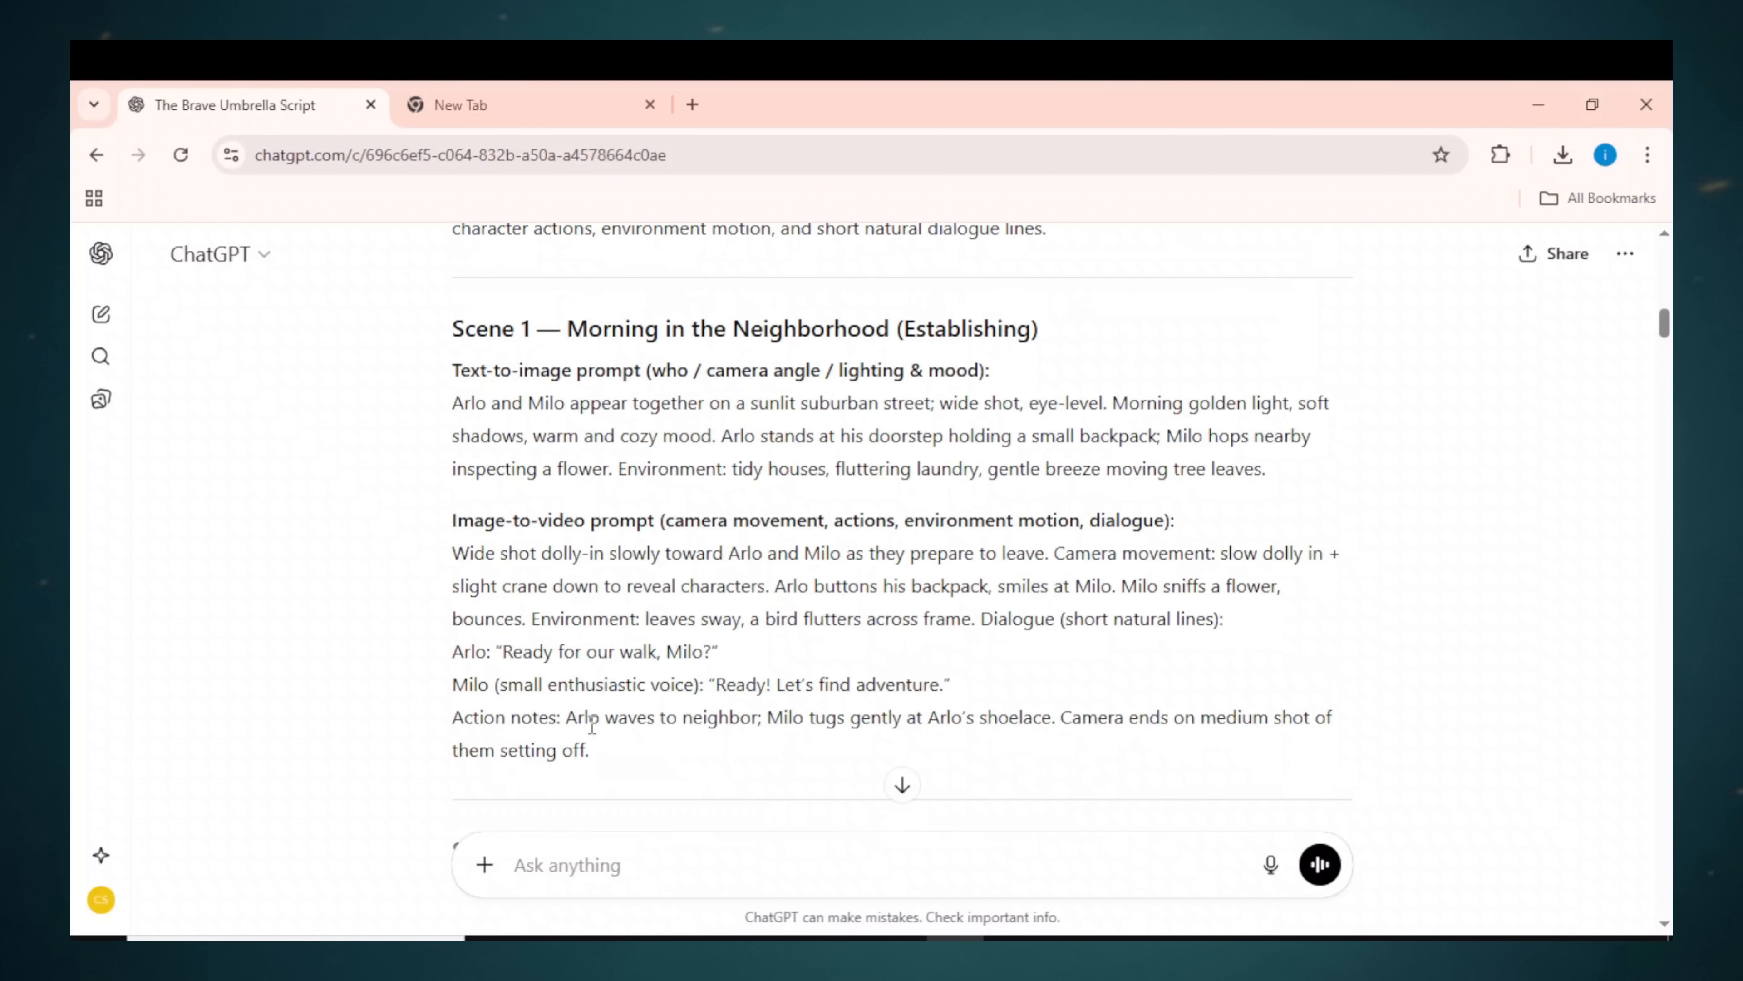
Step: Copy ChatGPT's Scene 1 image-to-video prompt into Grok and generate the dolly-in video
left_click_drag(625, 752, 397, 557)
right_click(575, 596)
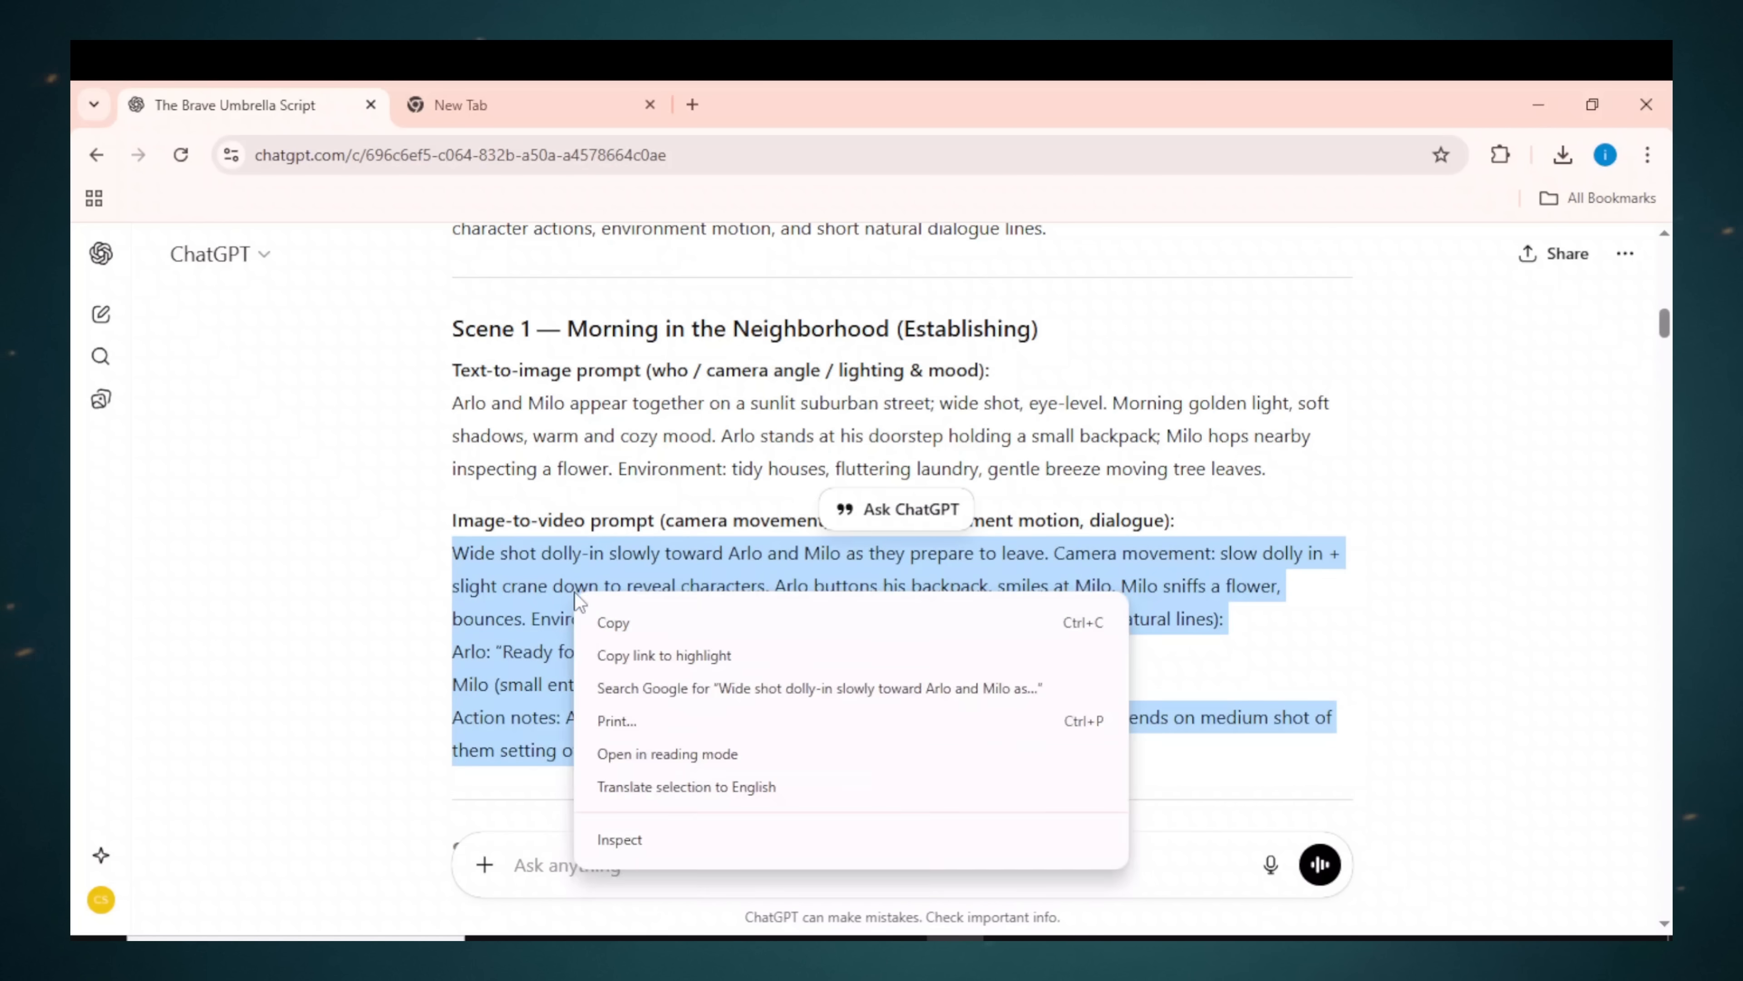
left_click(641, 623)
right_click(708, 739)
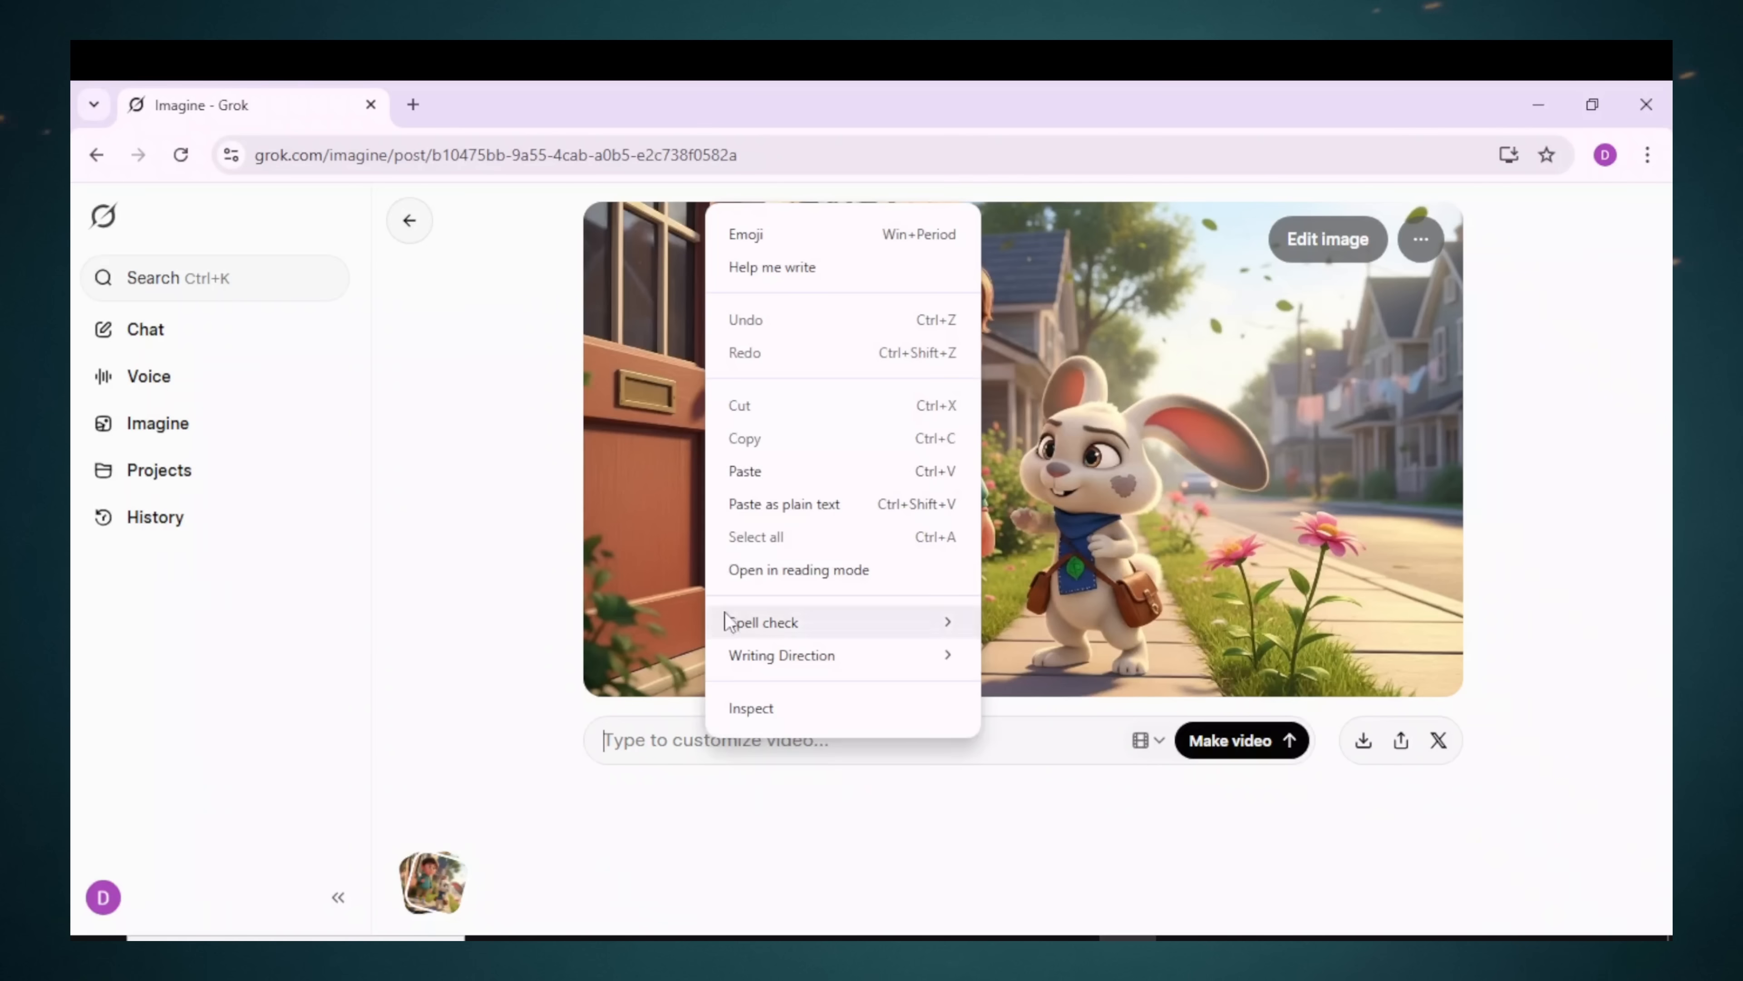
left_click(764, 474)
left_click(1286, 797)
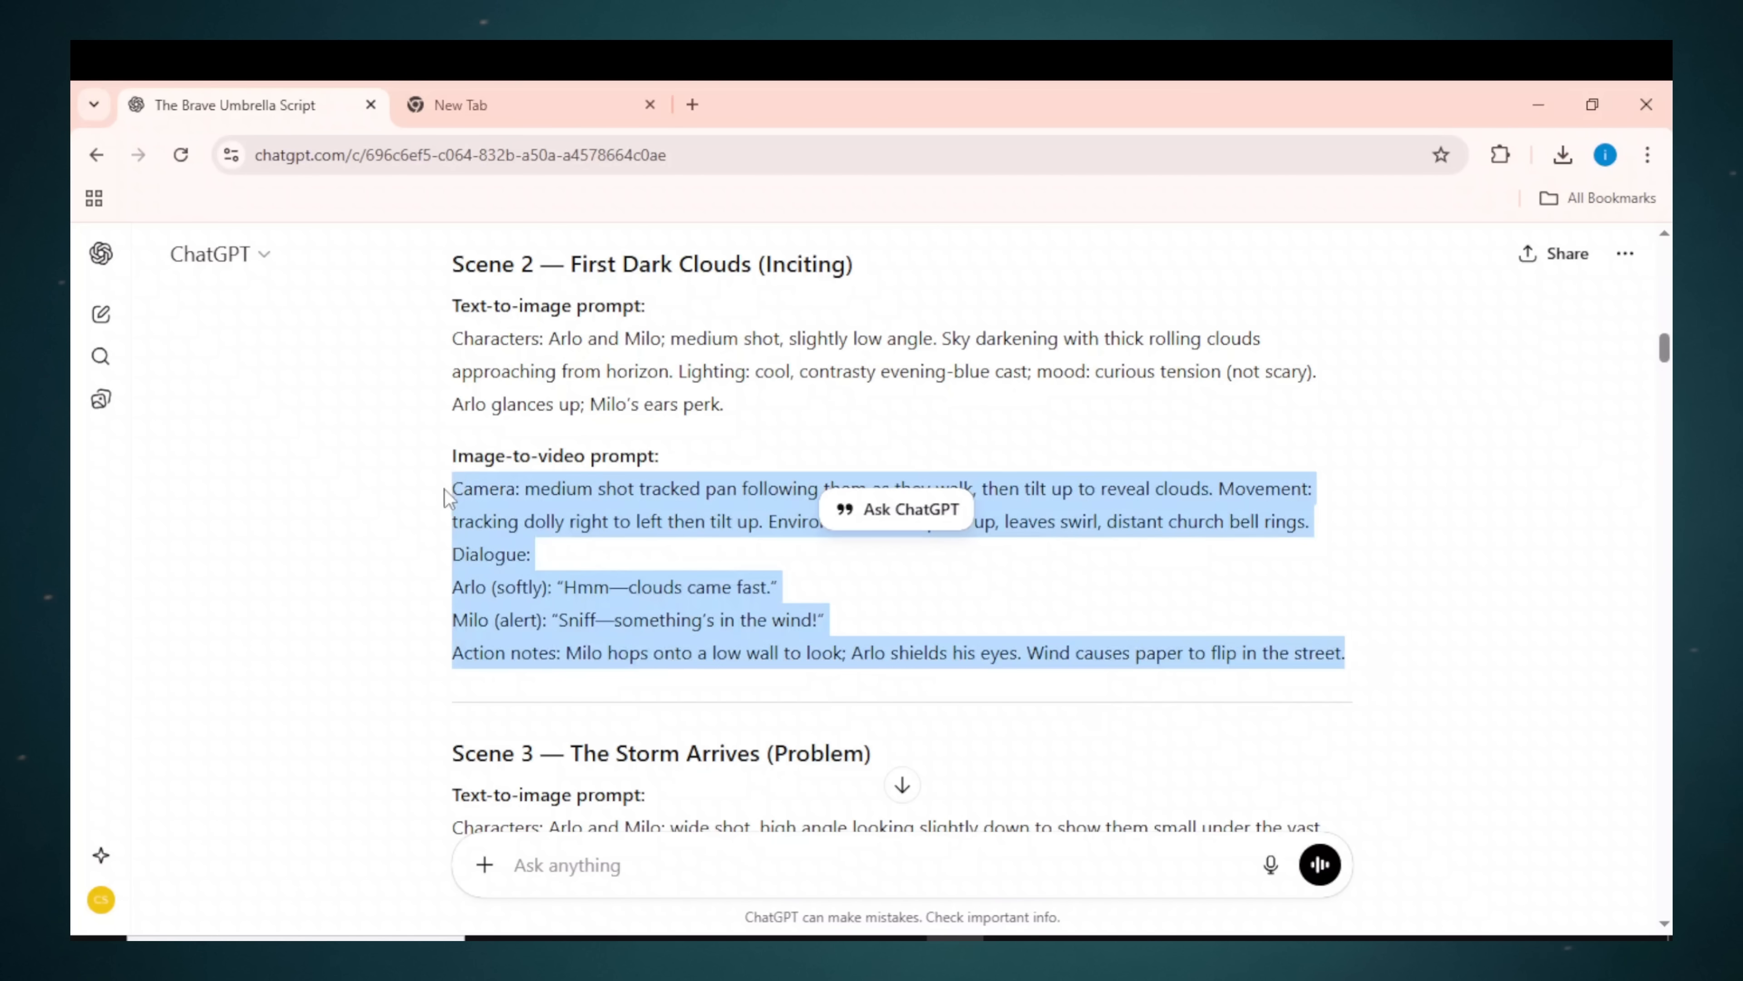
Step: Copy the Scene 2 dark-clouds prompt into Grok and generate the video
right_click(483, 496)
left_click(542, 519)
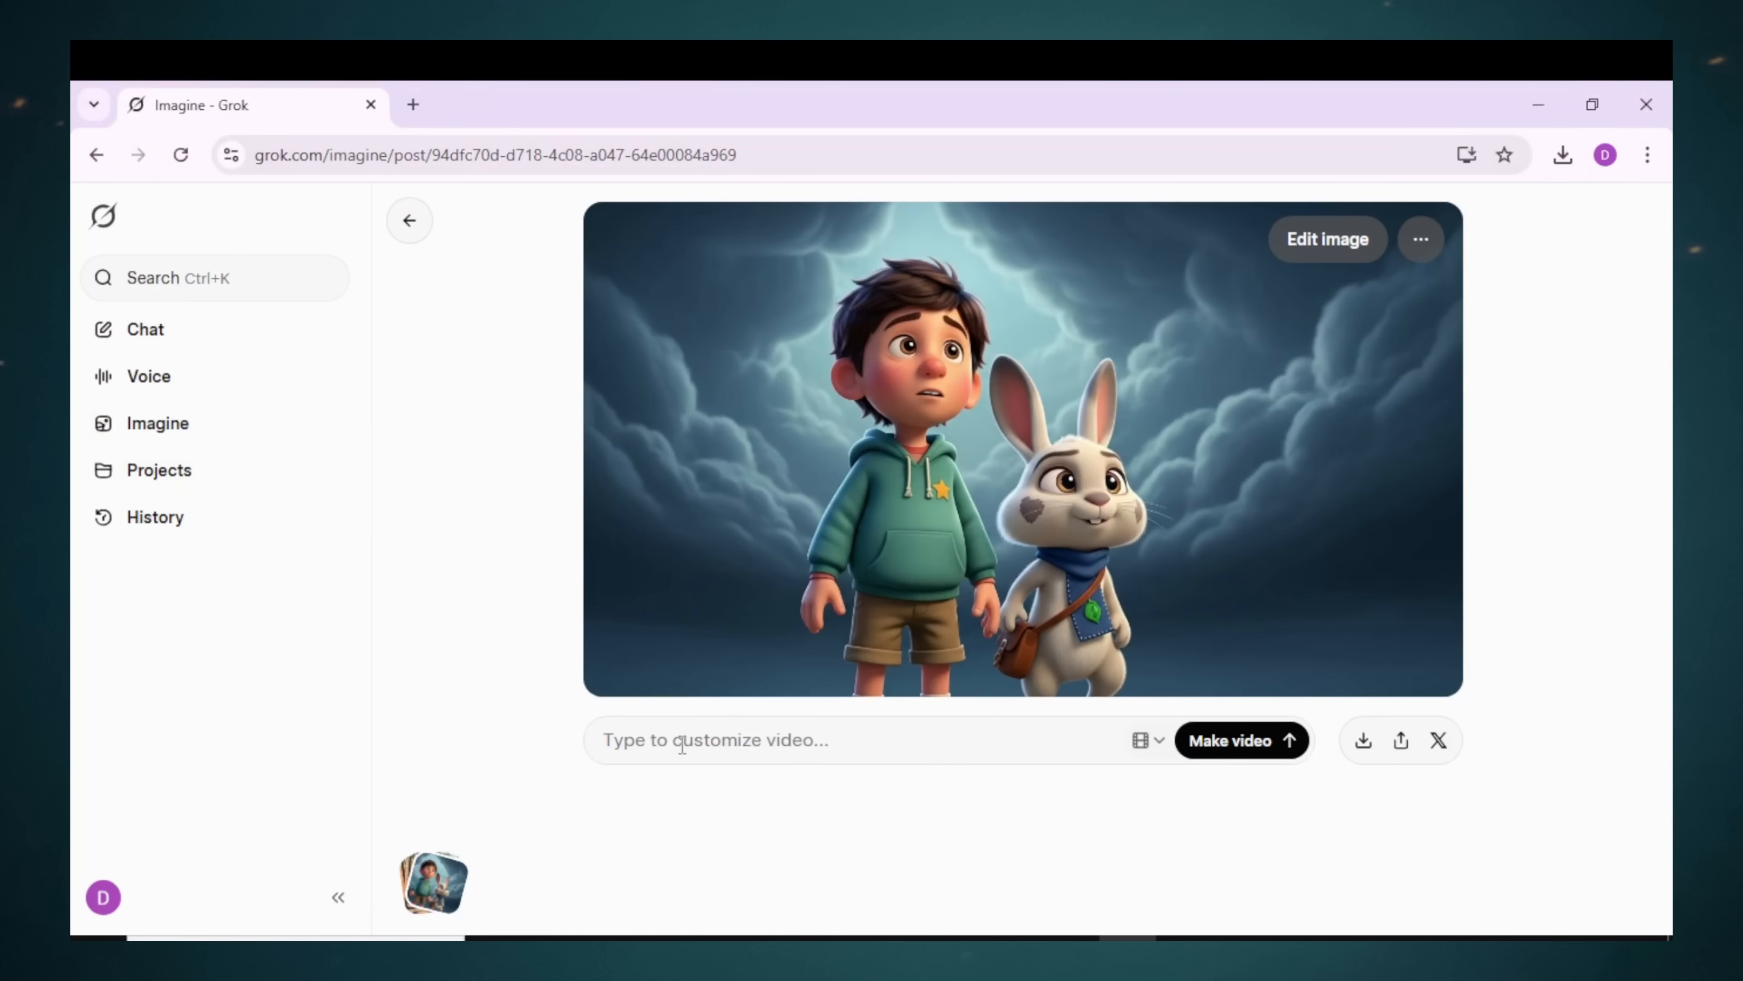
right_click(675, 742)
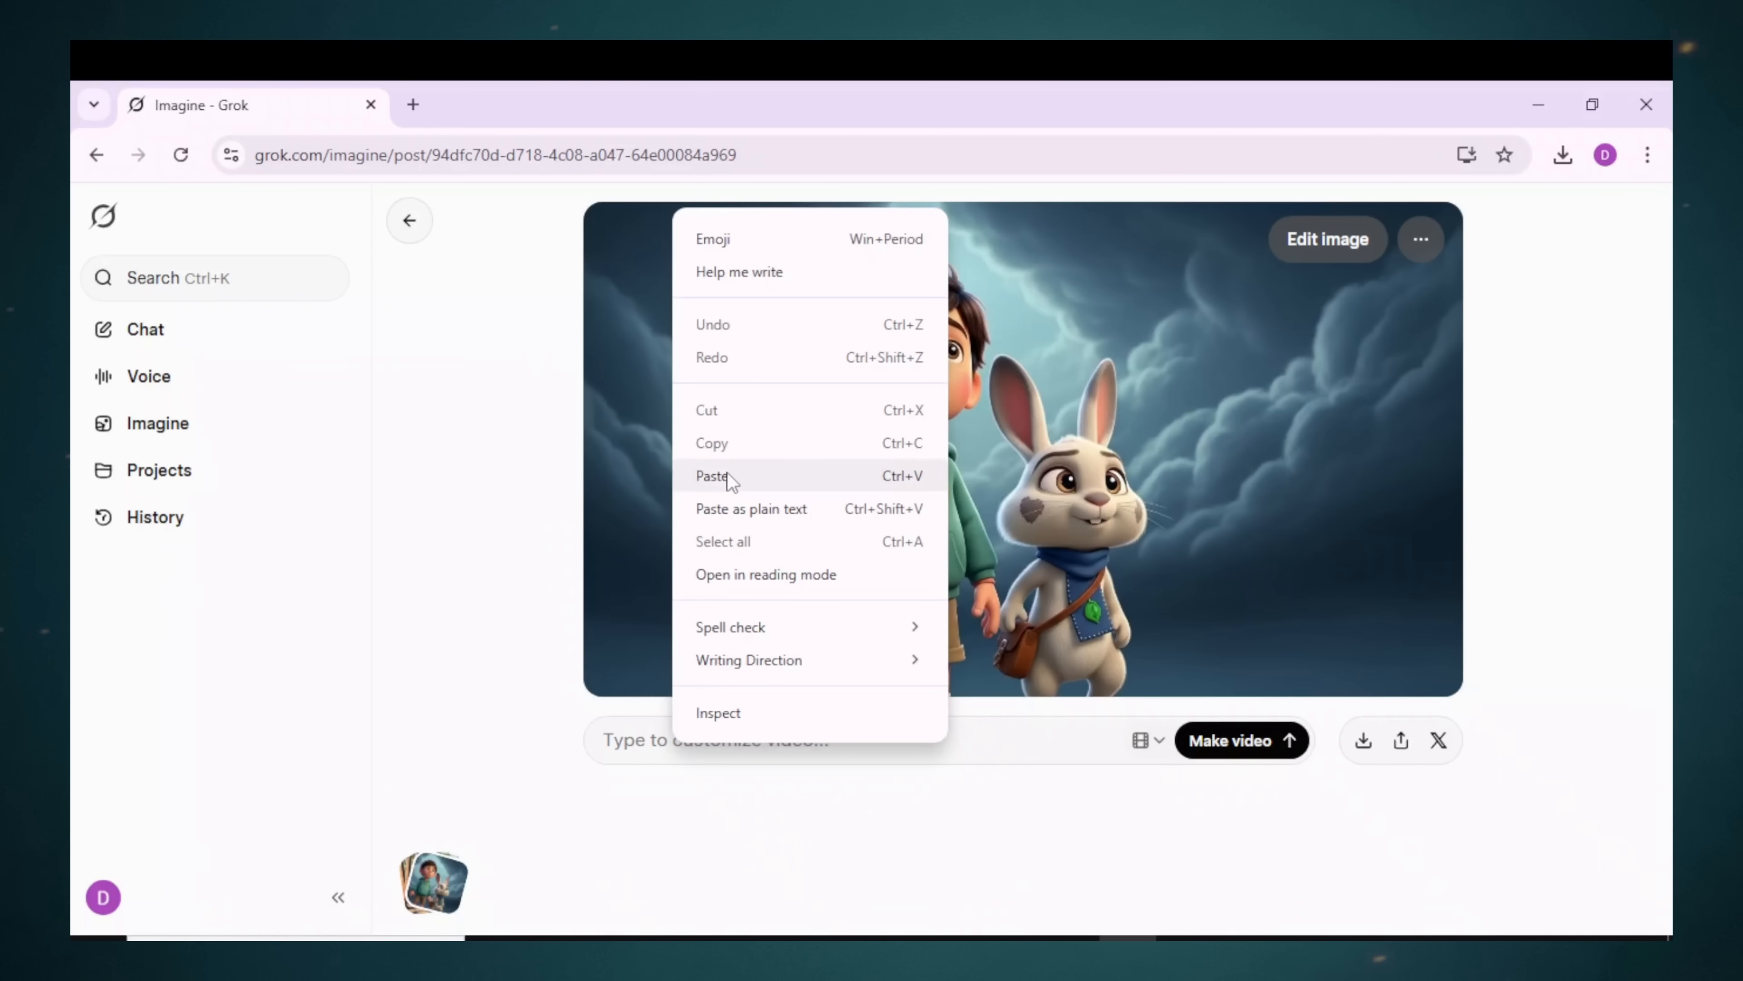
left_click(713, 475)
left_click(1288, 798)
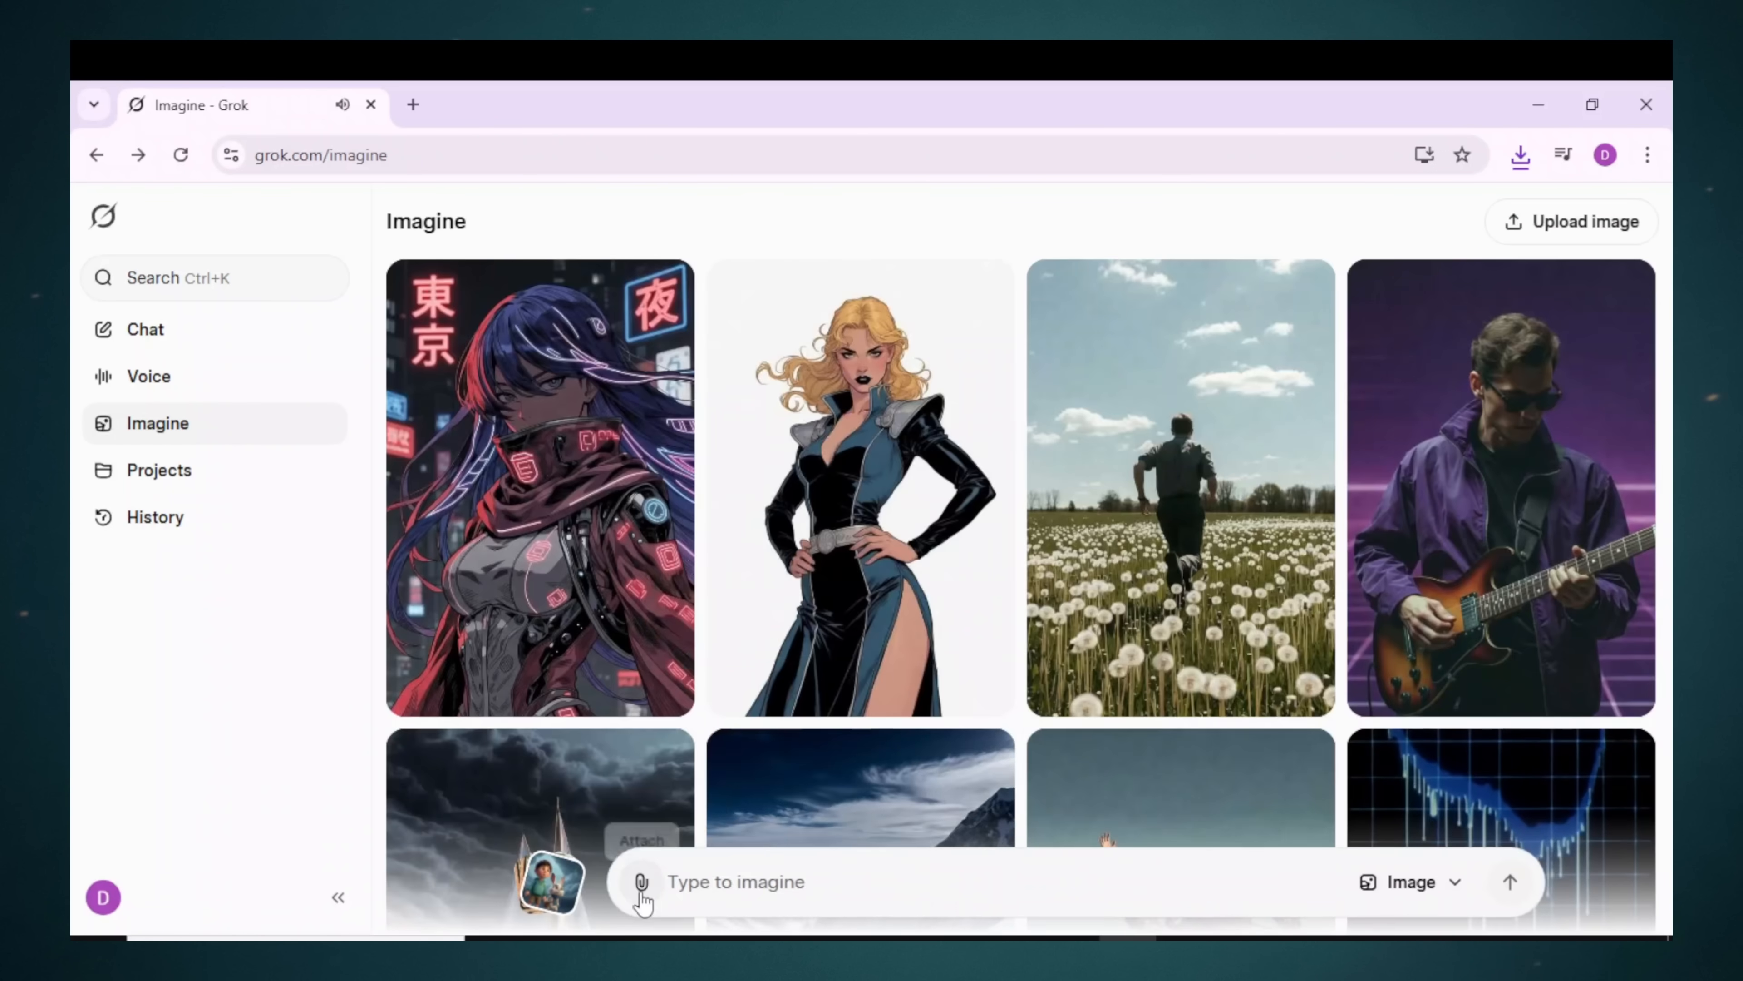
Step: Upload the stormy lightning image from a file and select the Scene 3 prompt
left_click(642, 884)
left_click(683, 626)
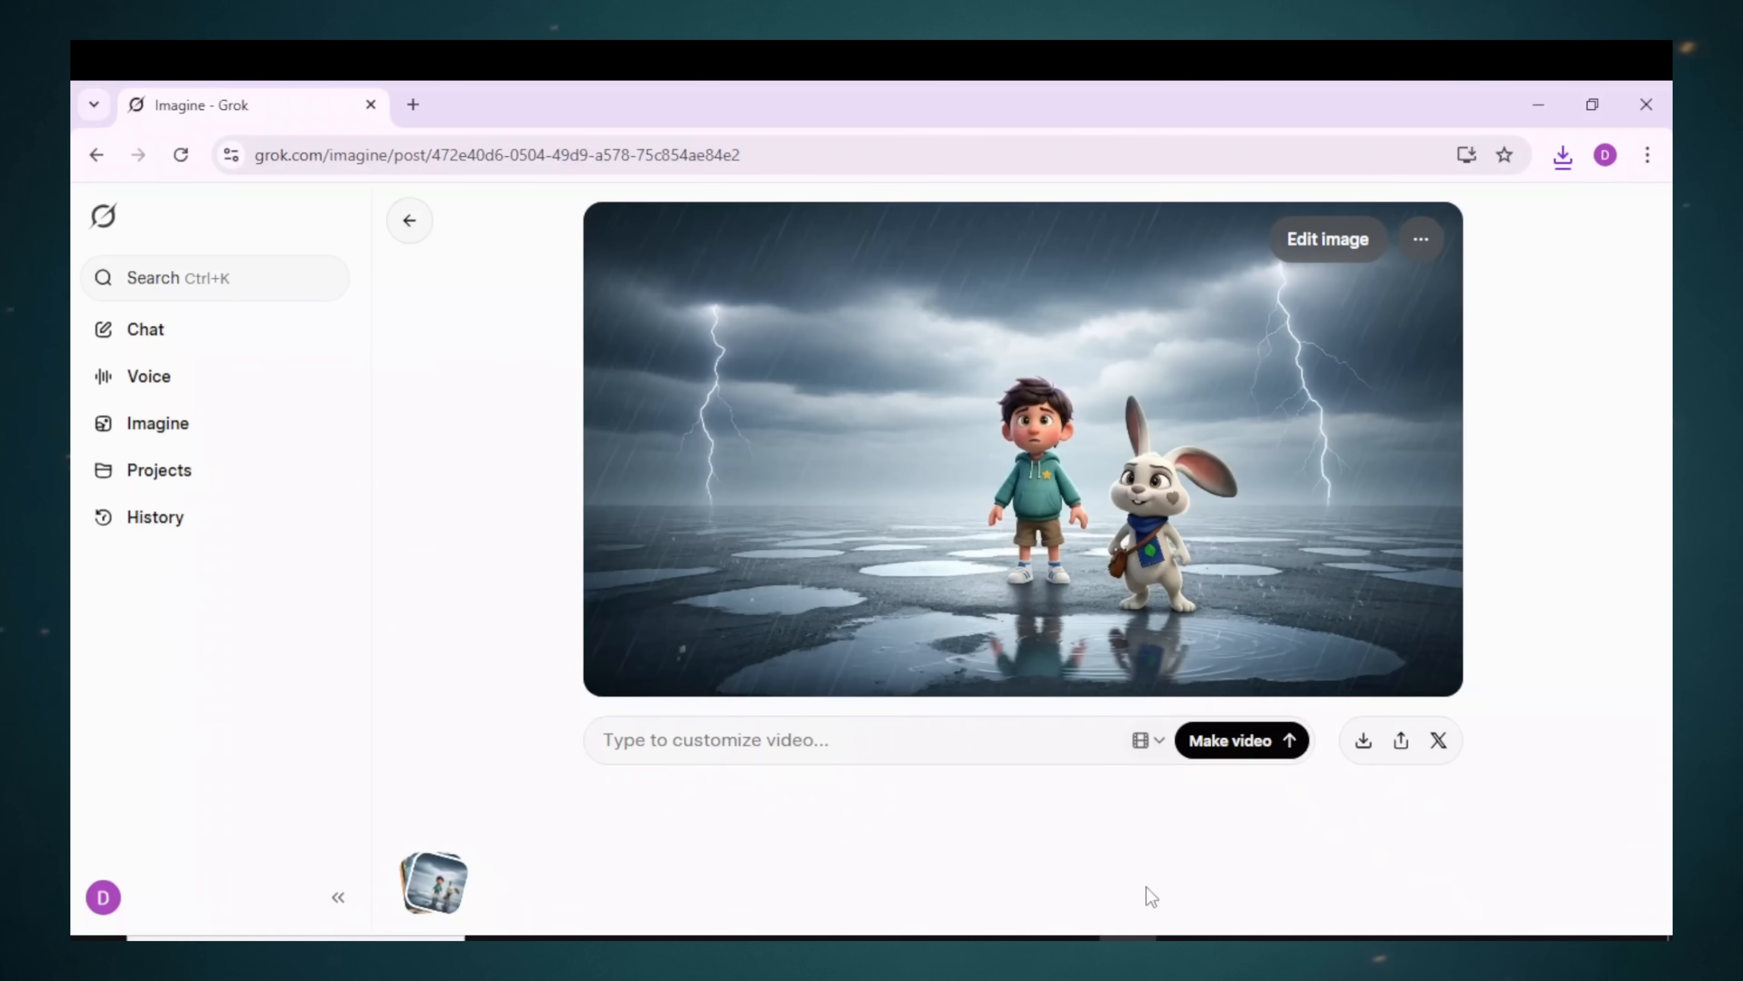
left_click_drag(633, 789, 437, 645)
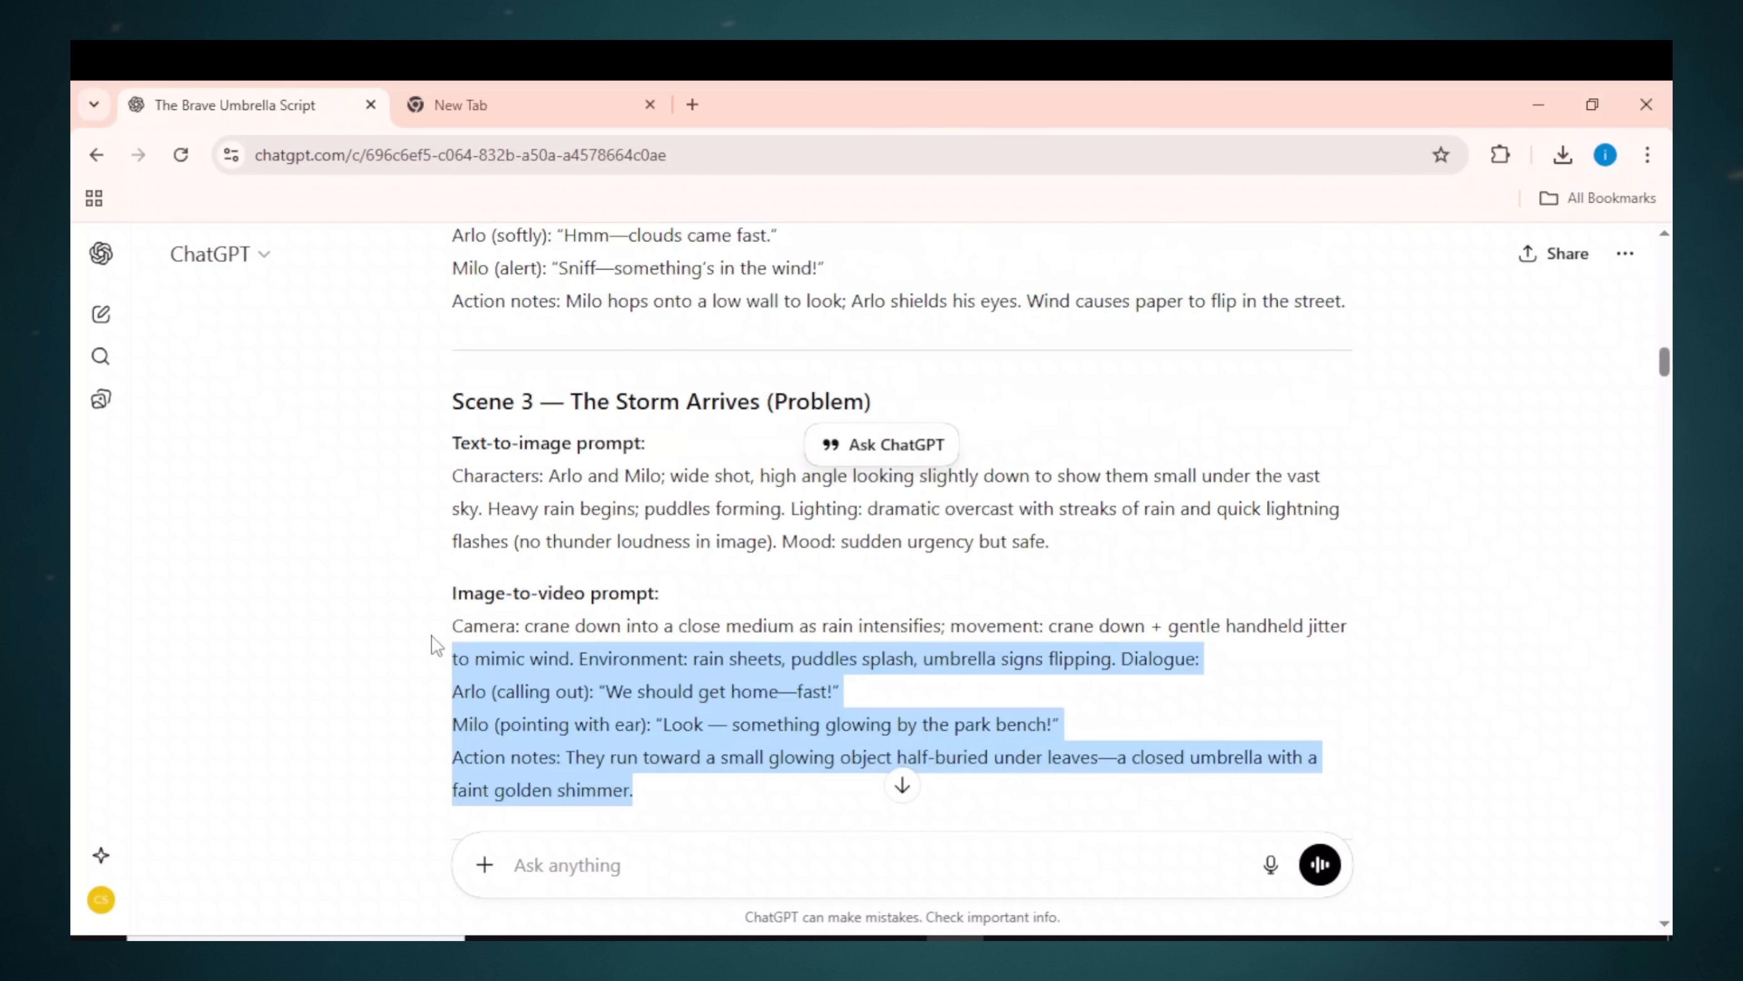
Step: Paste the Scene 3 prompt into Grok and generate the crane-down rain storm video
right_click(547, 680)
right_click(679, 738)
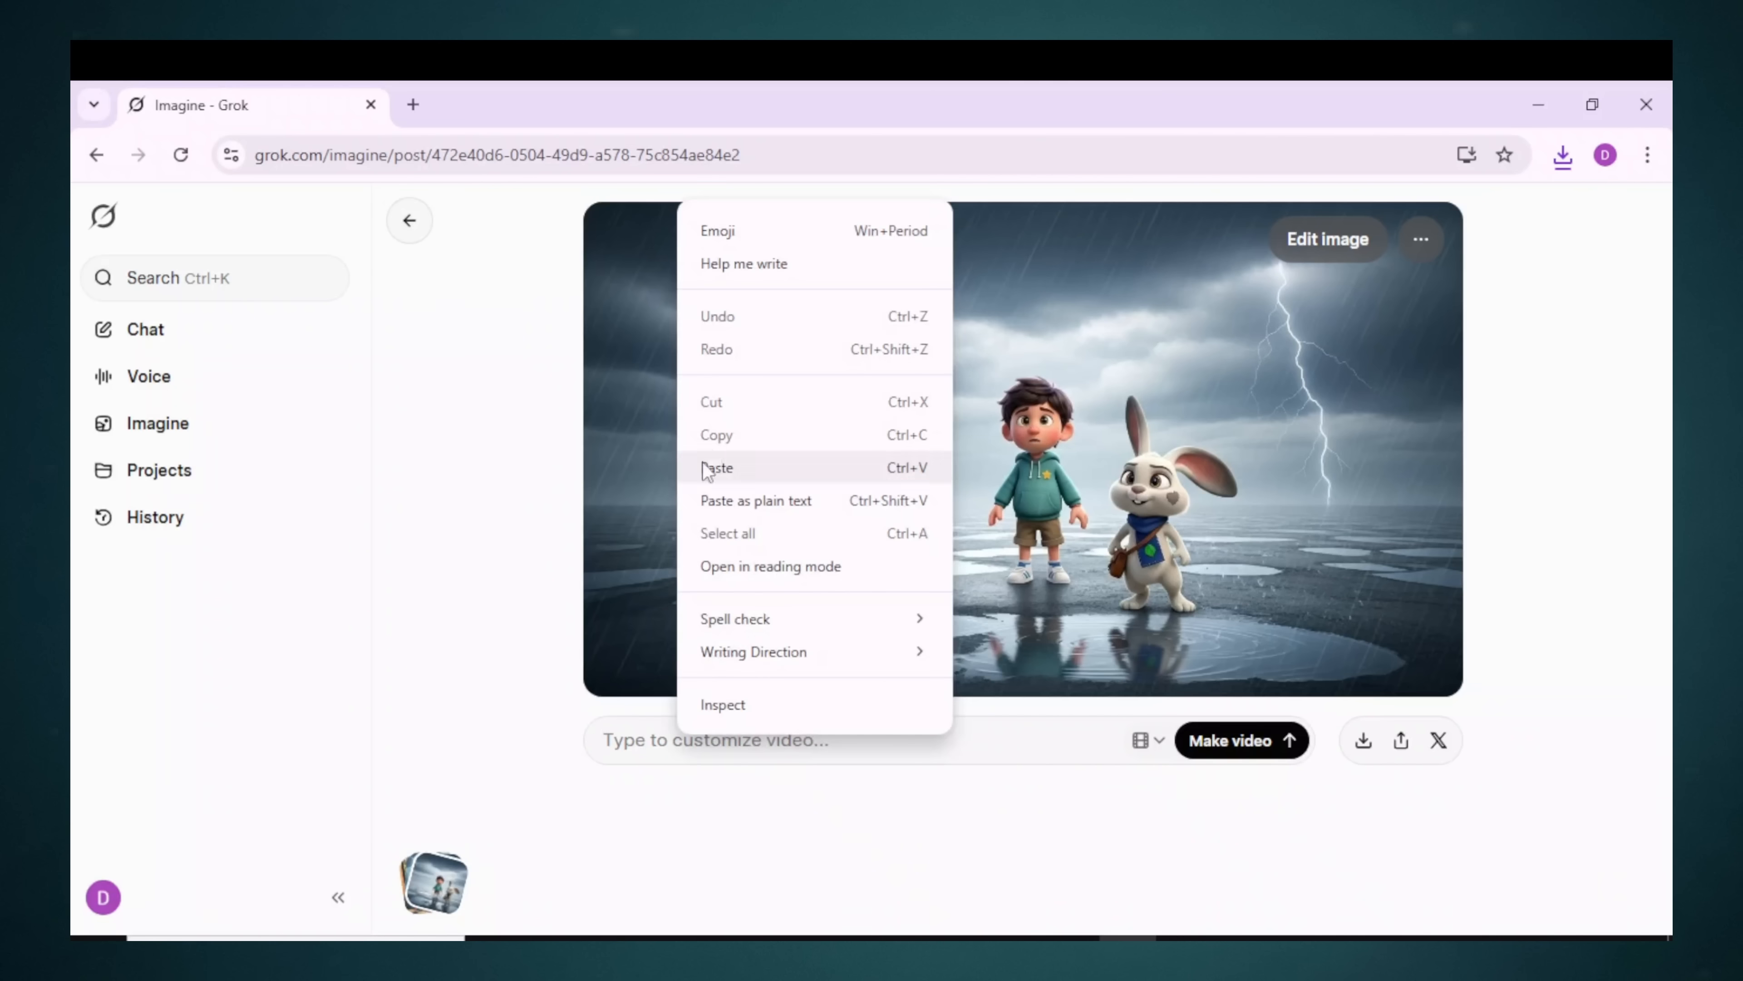
left_click(717, 467)
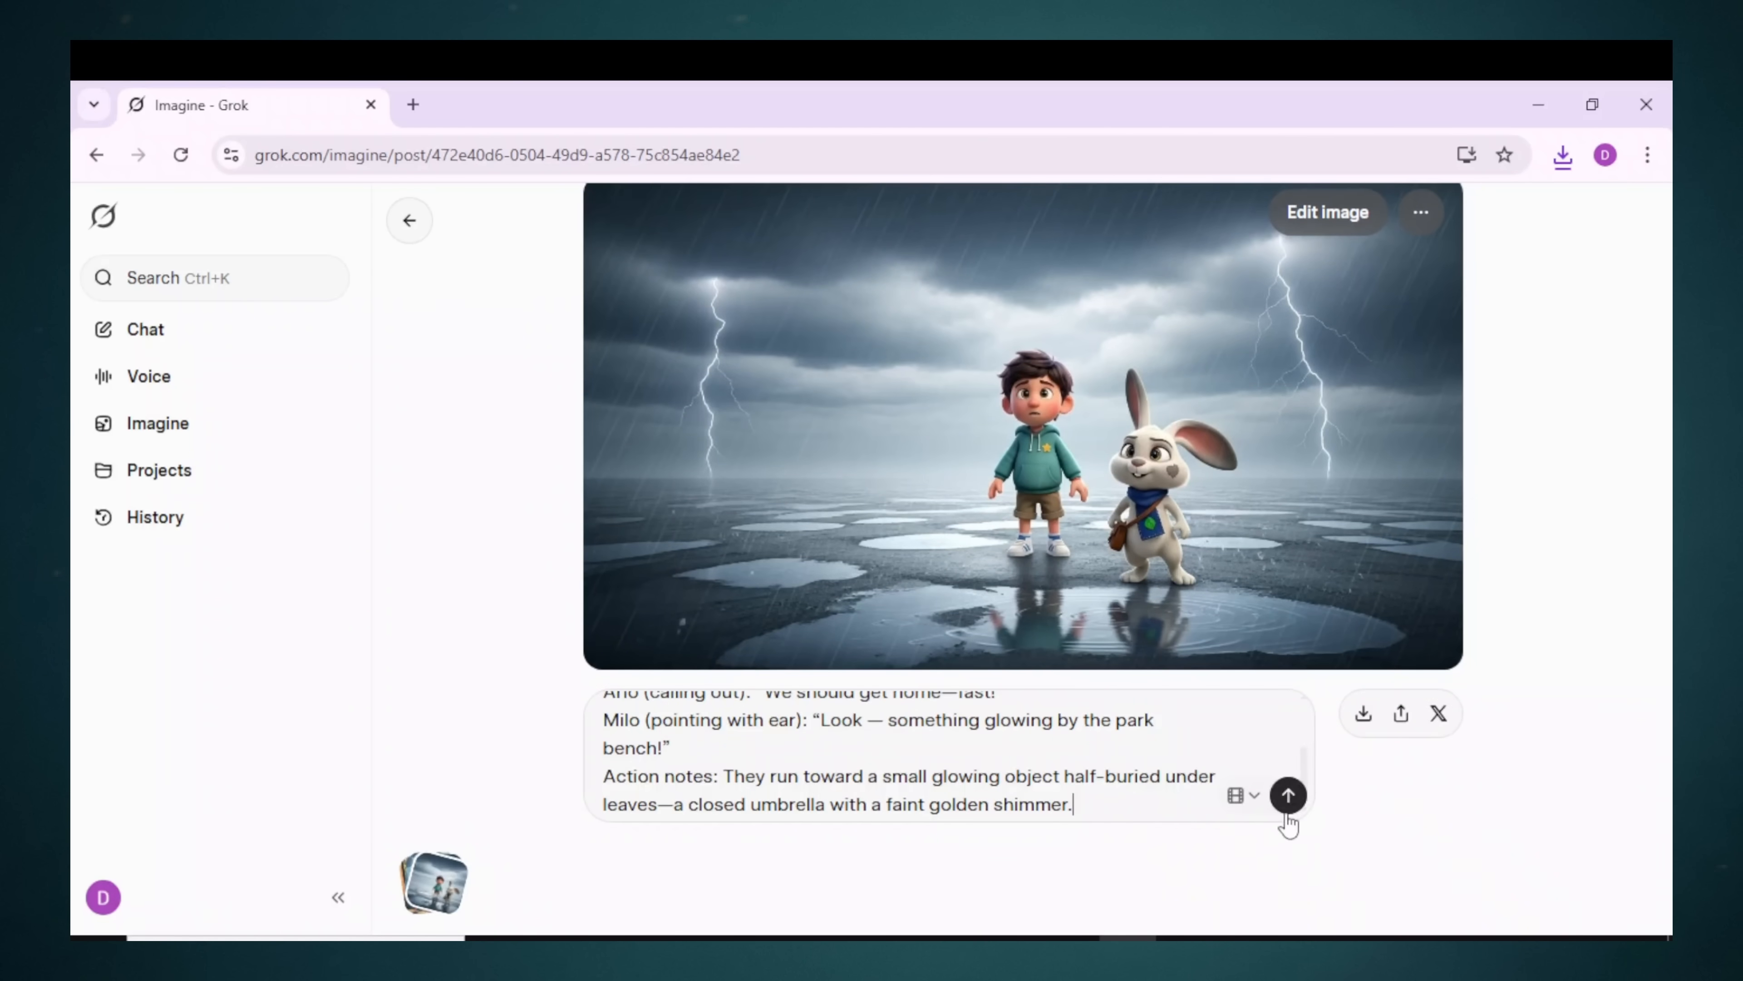
left_click(1302, 806)
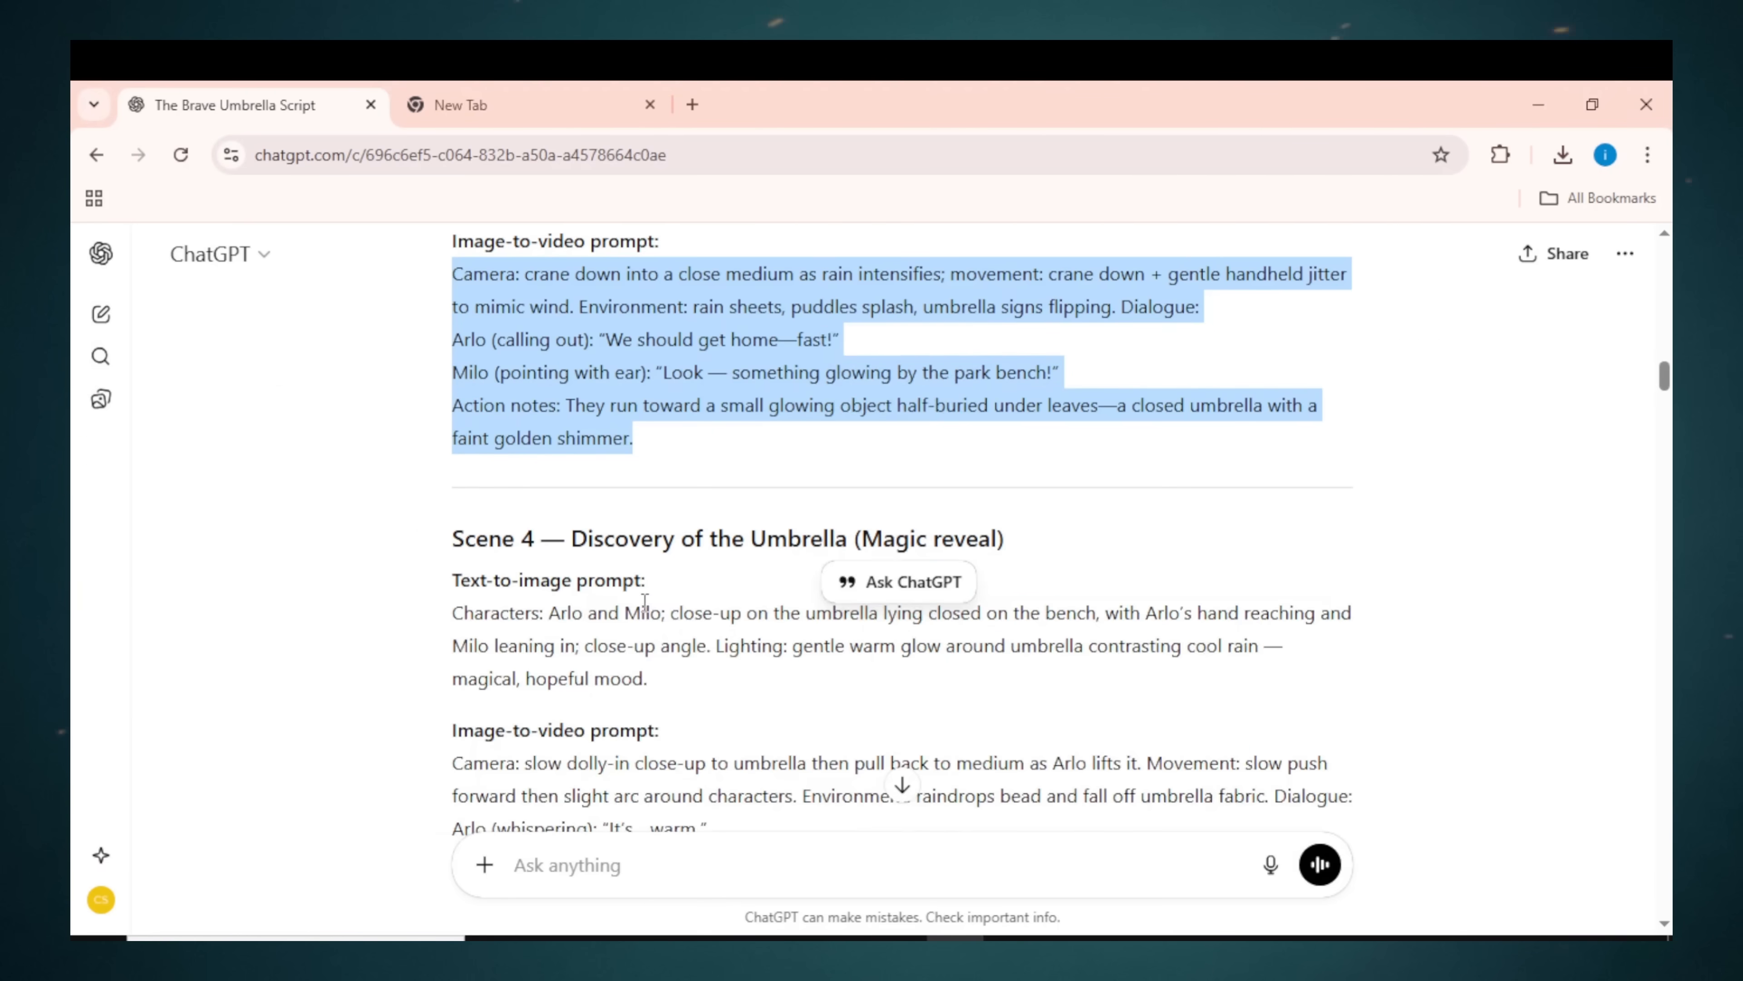
Step: Copy the Scene 4 umbrella-reveal prompt into Grok and submit it for the umbrella image
scroll(789, 704, "down", 3)
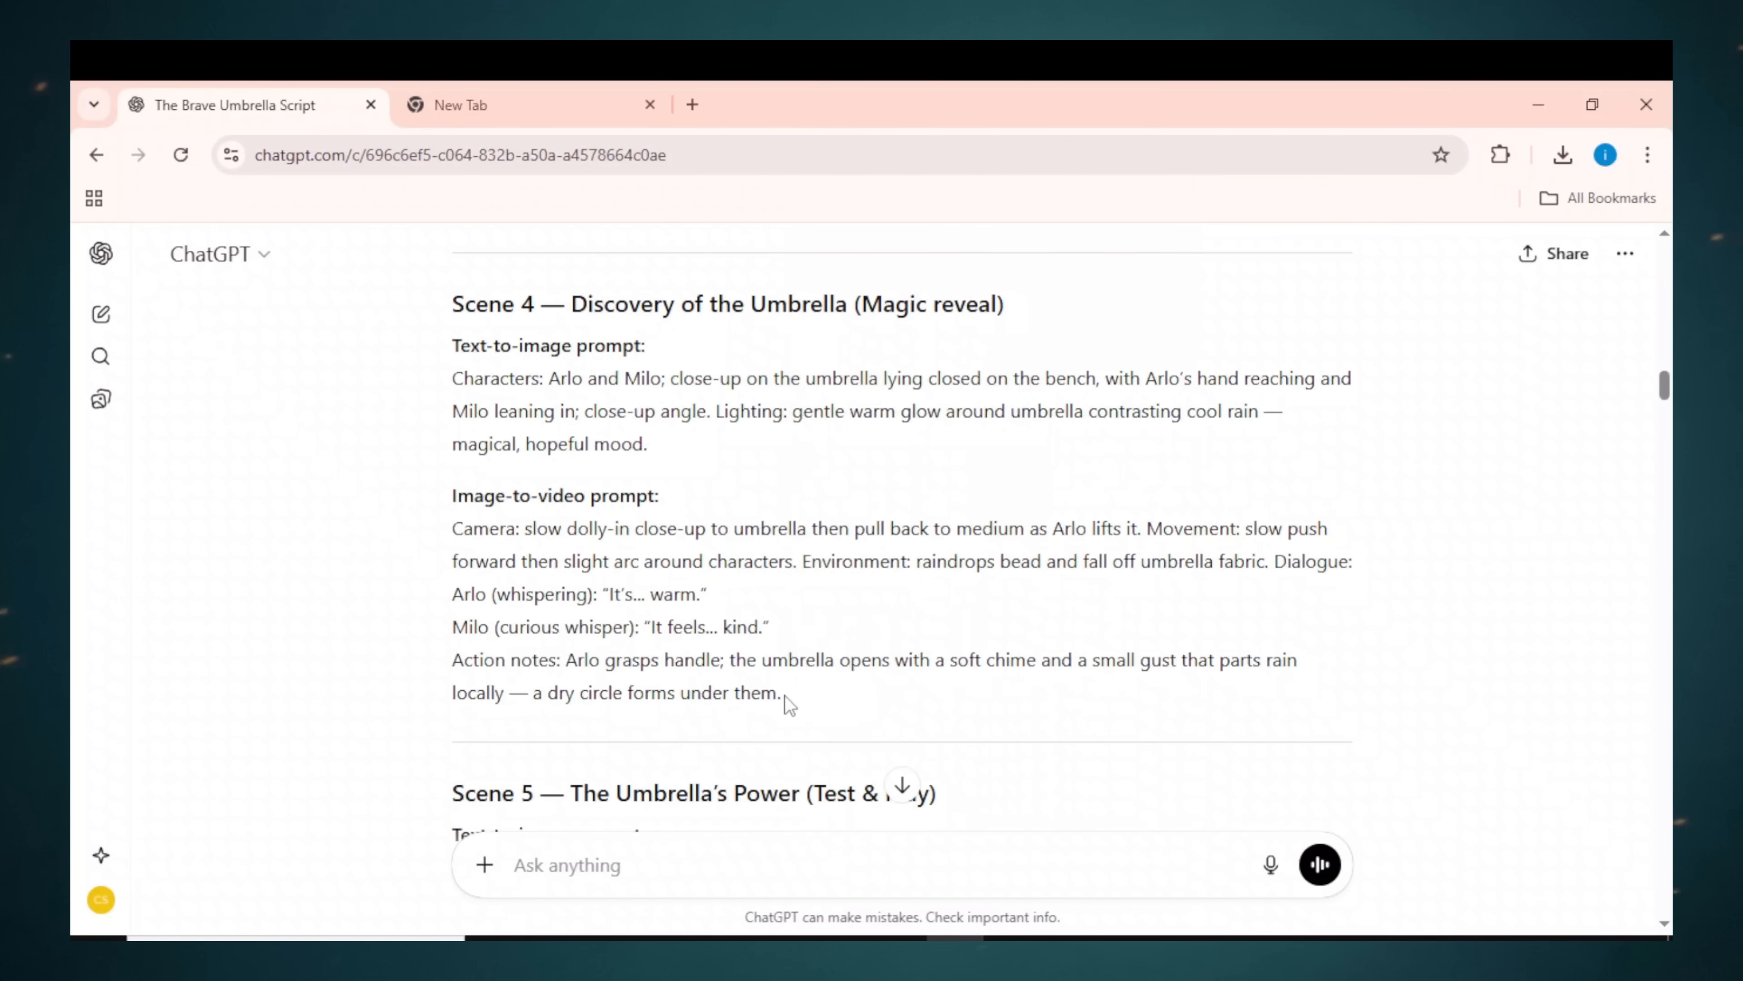
right_click(586, 565)
left_click(604, 597)
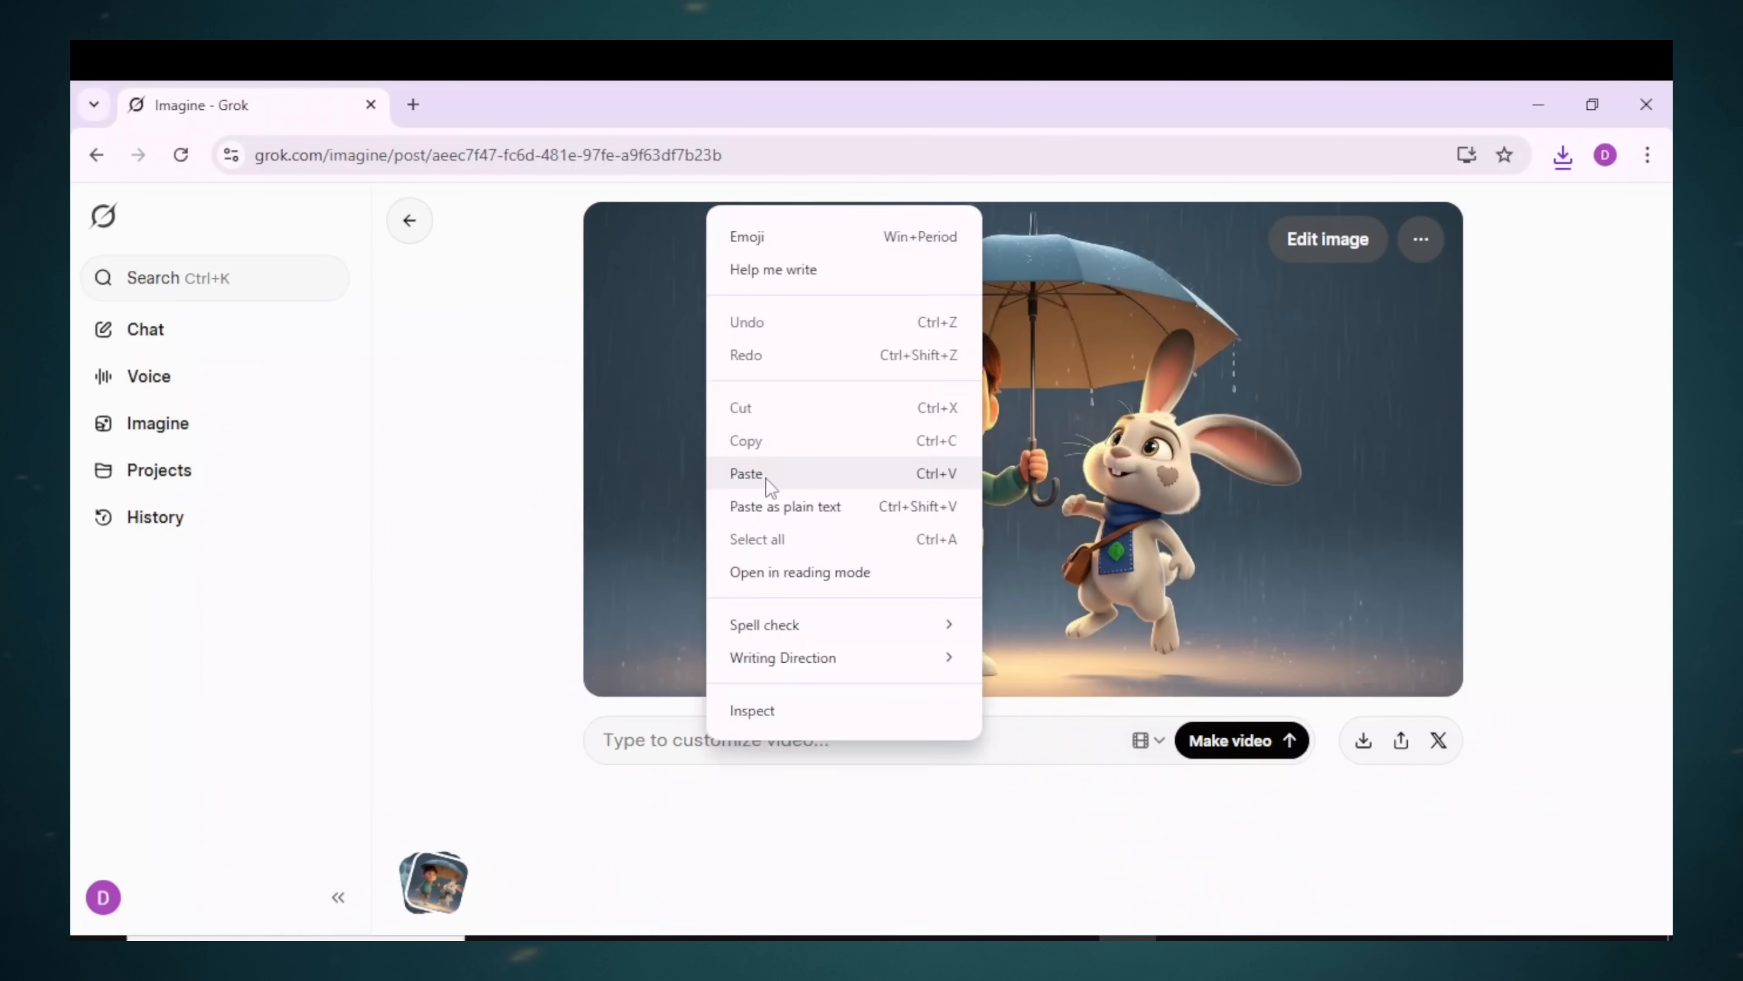
left_click(767, 481)
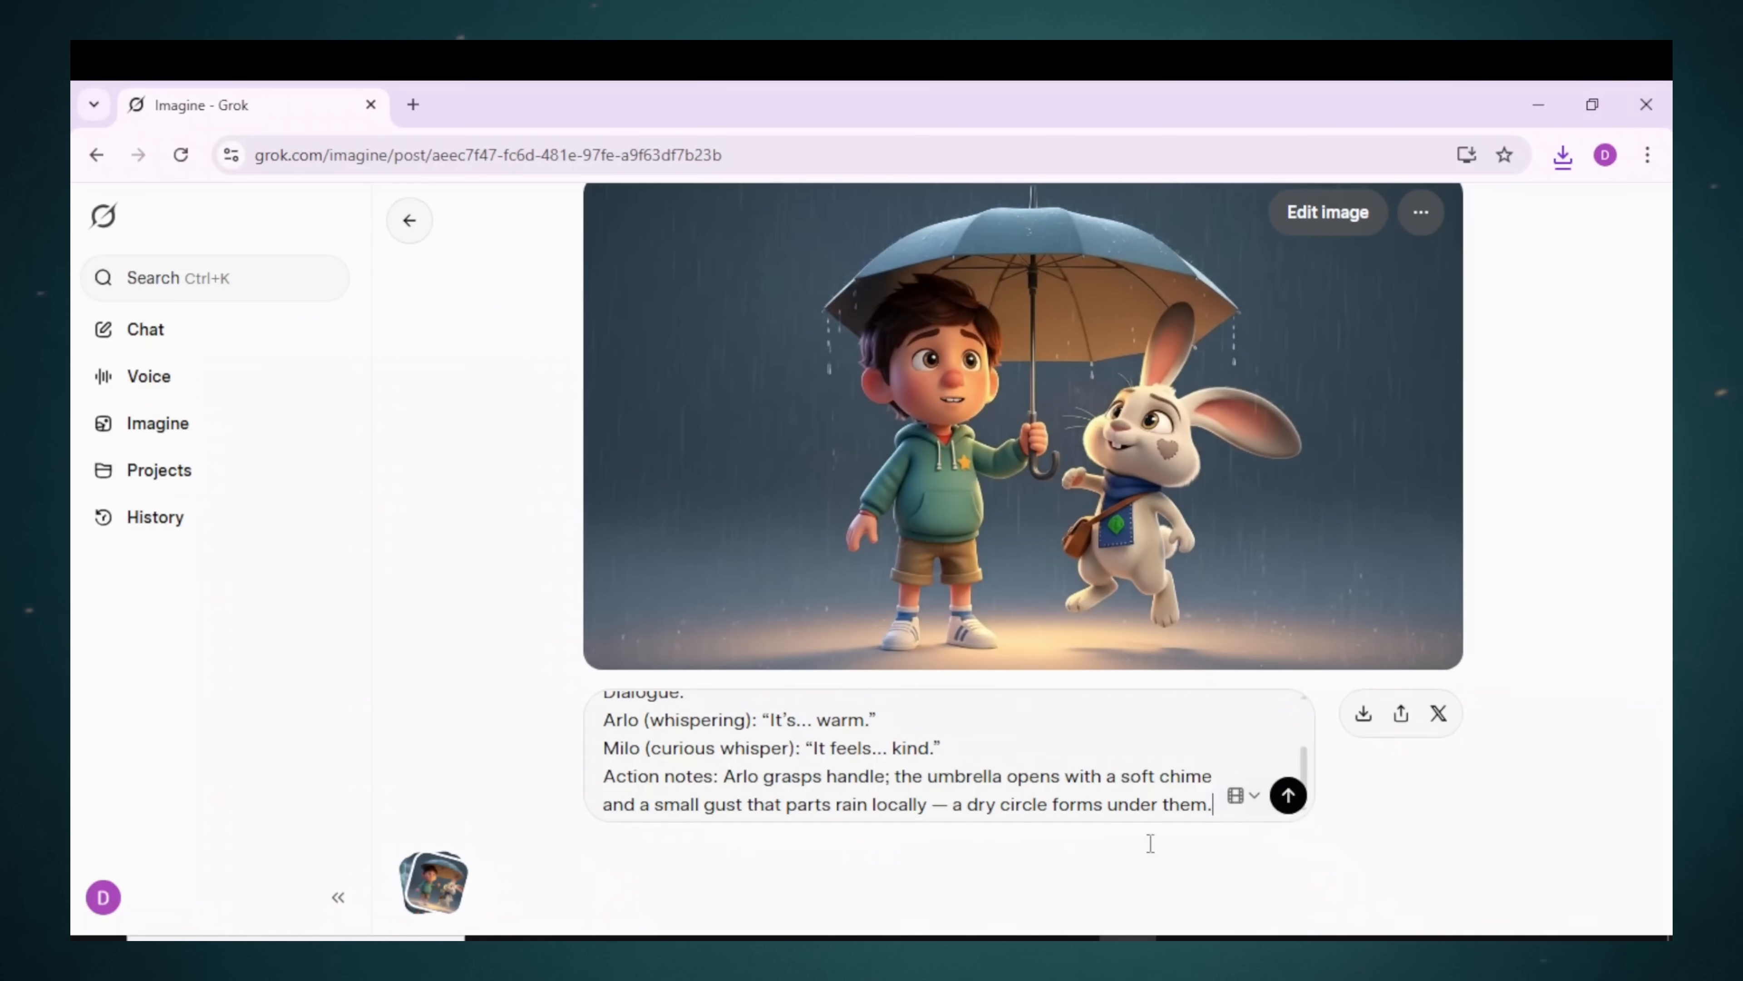
left_click(1282, 812)
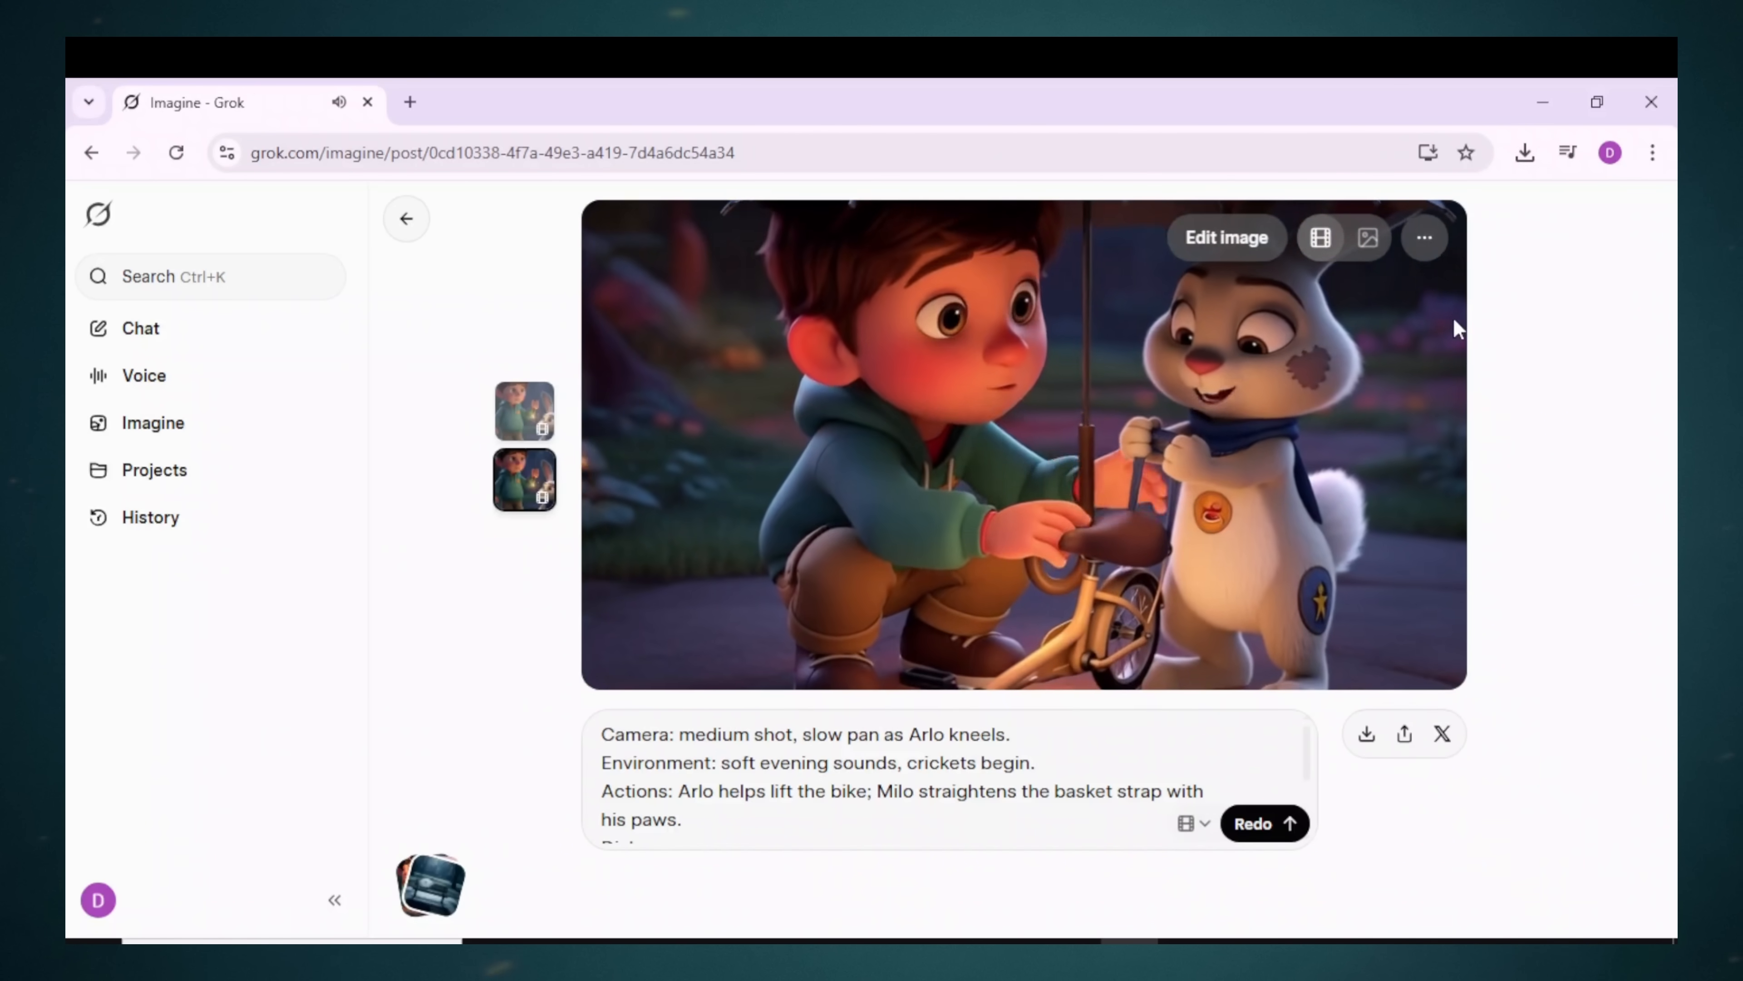
Step: Upscale the generated bike-helping video from its more-options menu
left_click(1425, 249)
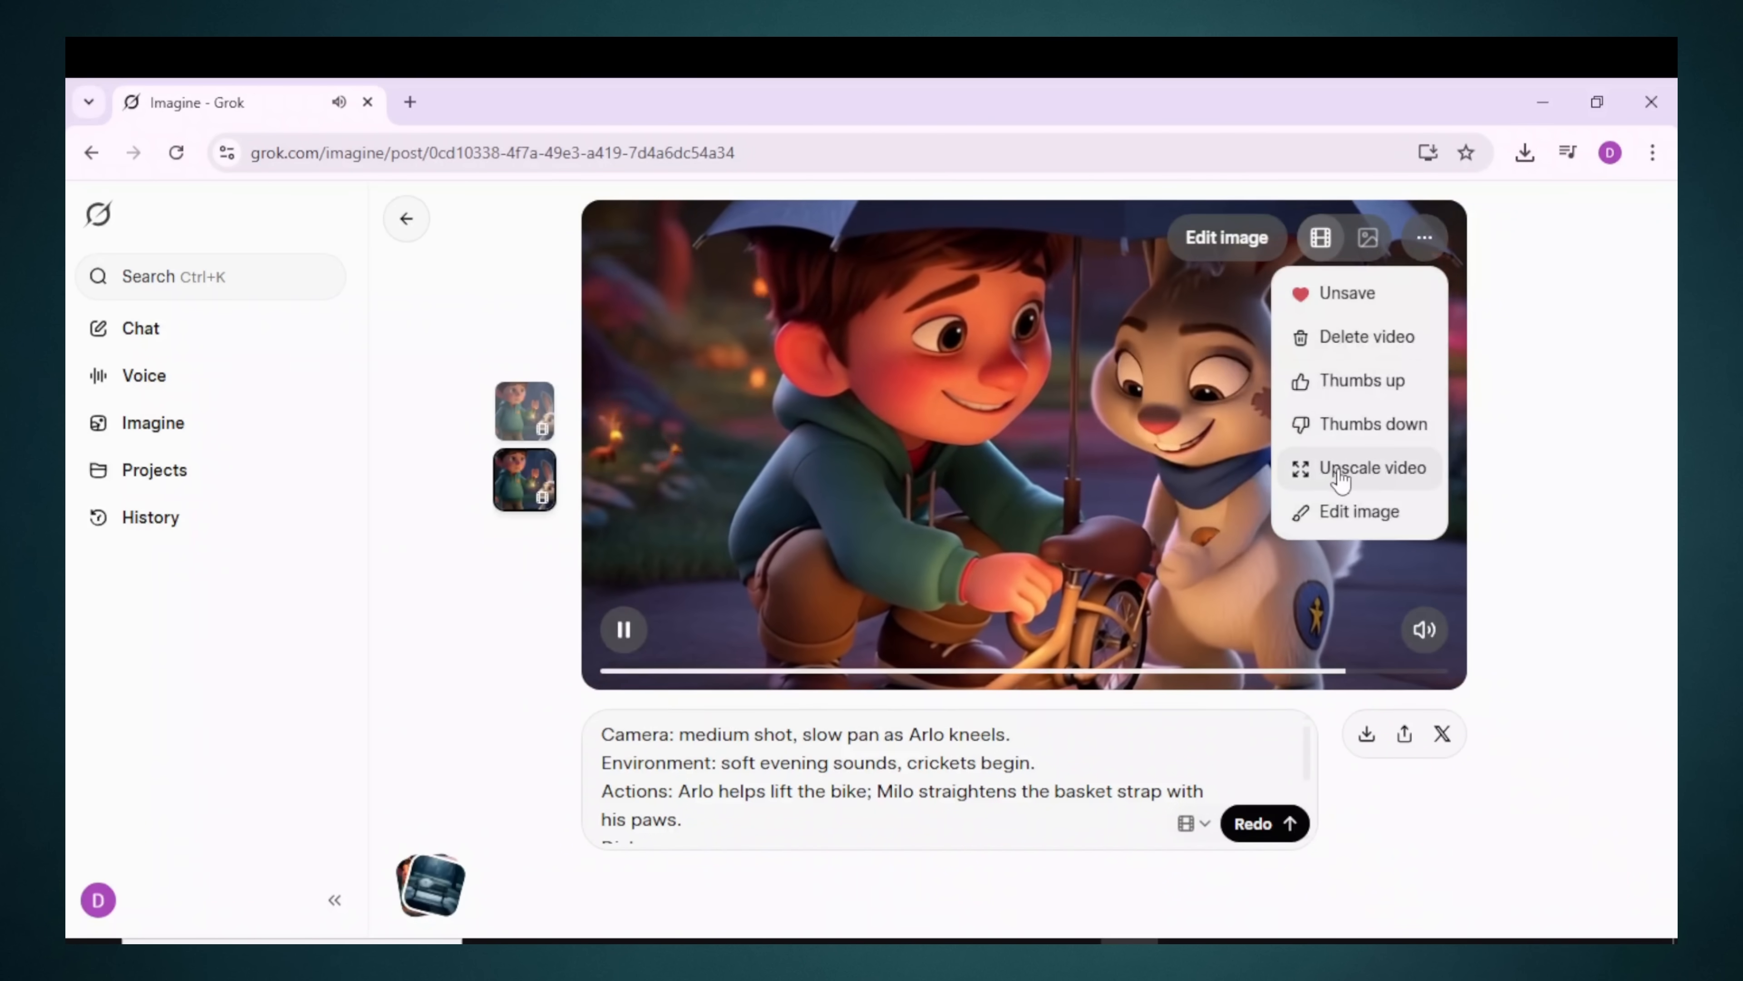
left_click(1366, 474)
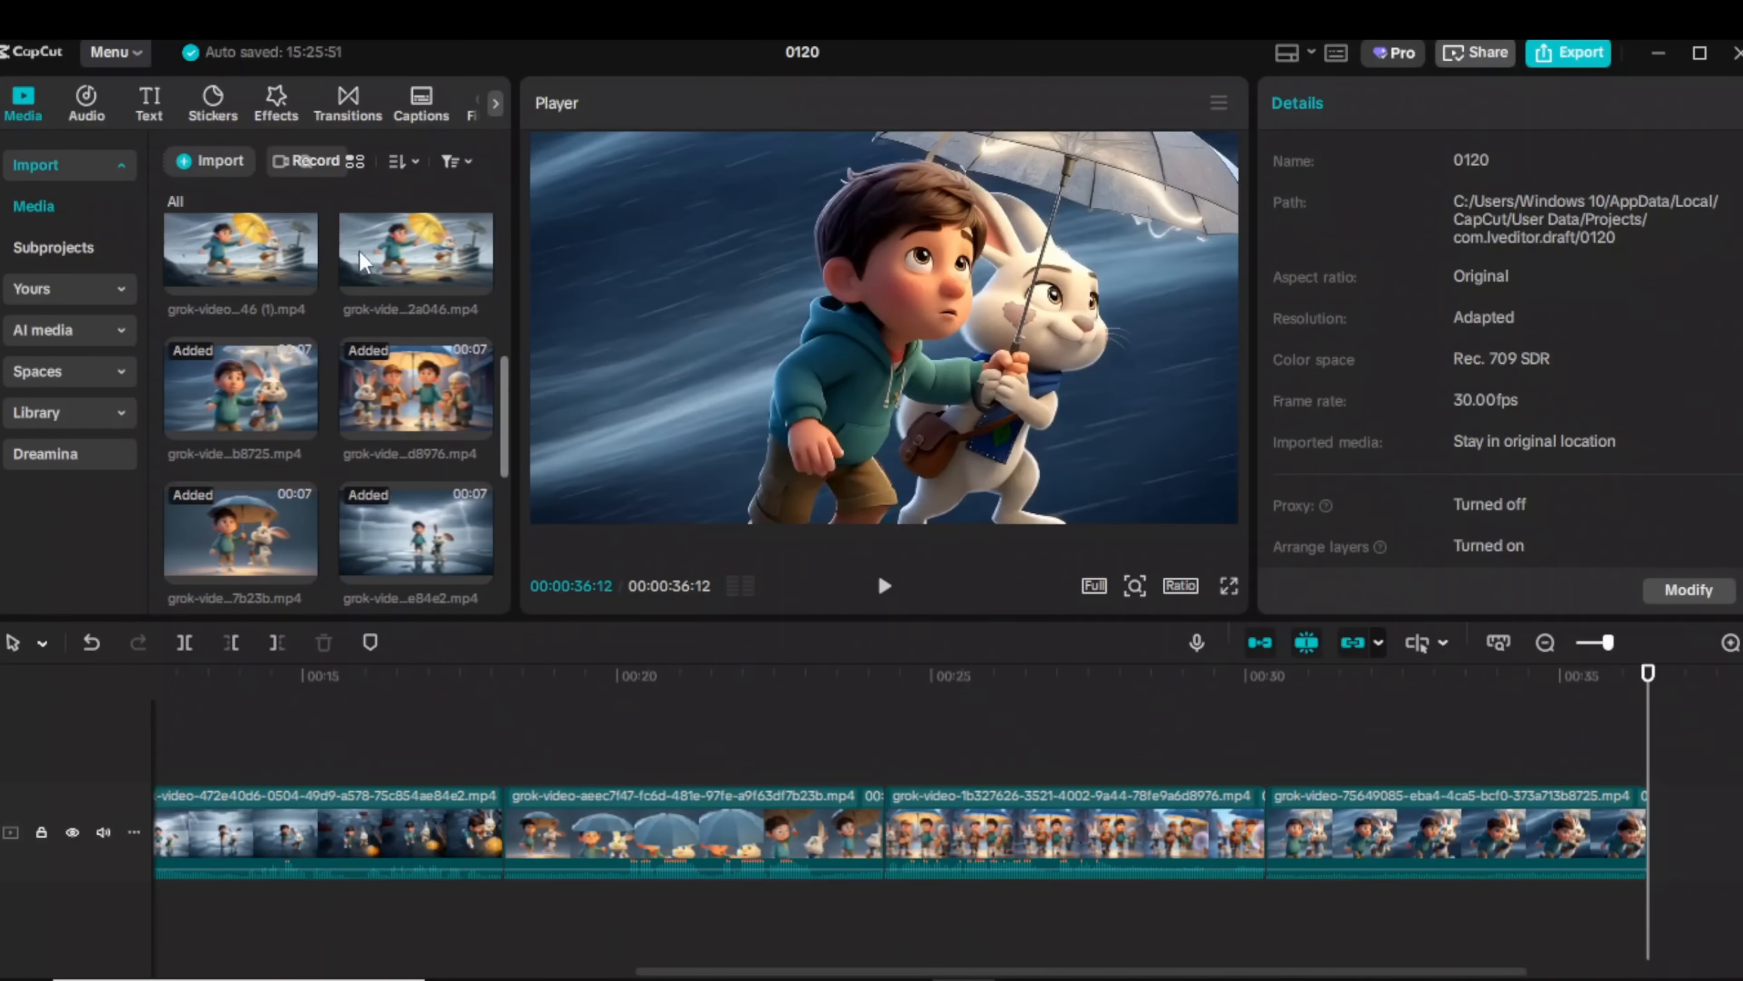
Step: Append another Grok clip to the timeline end and place the playhead after the first clip
left_click_drag(1617, 813, 1620, 818)
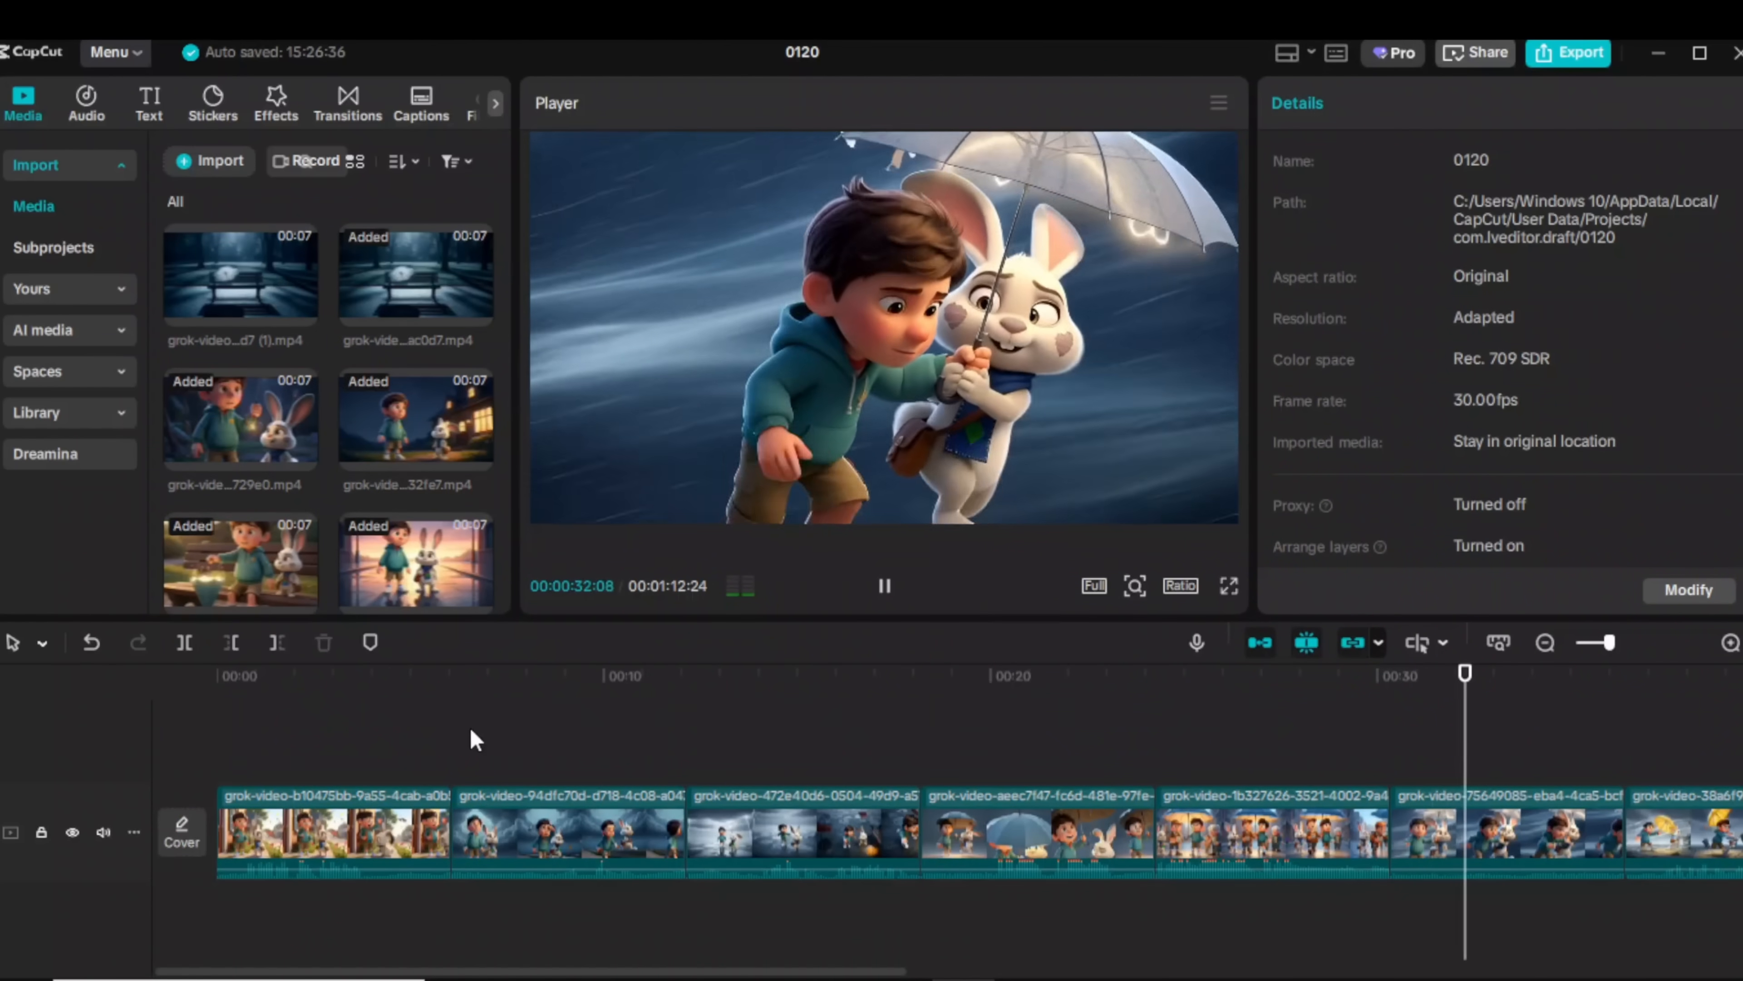
left_click(453, 782)
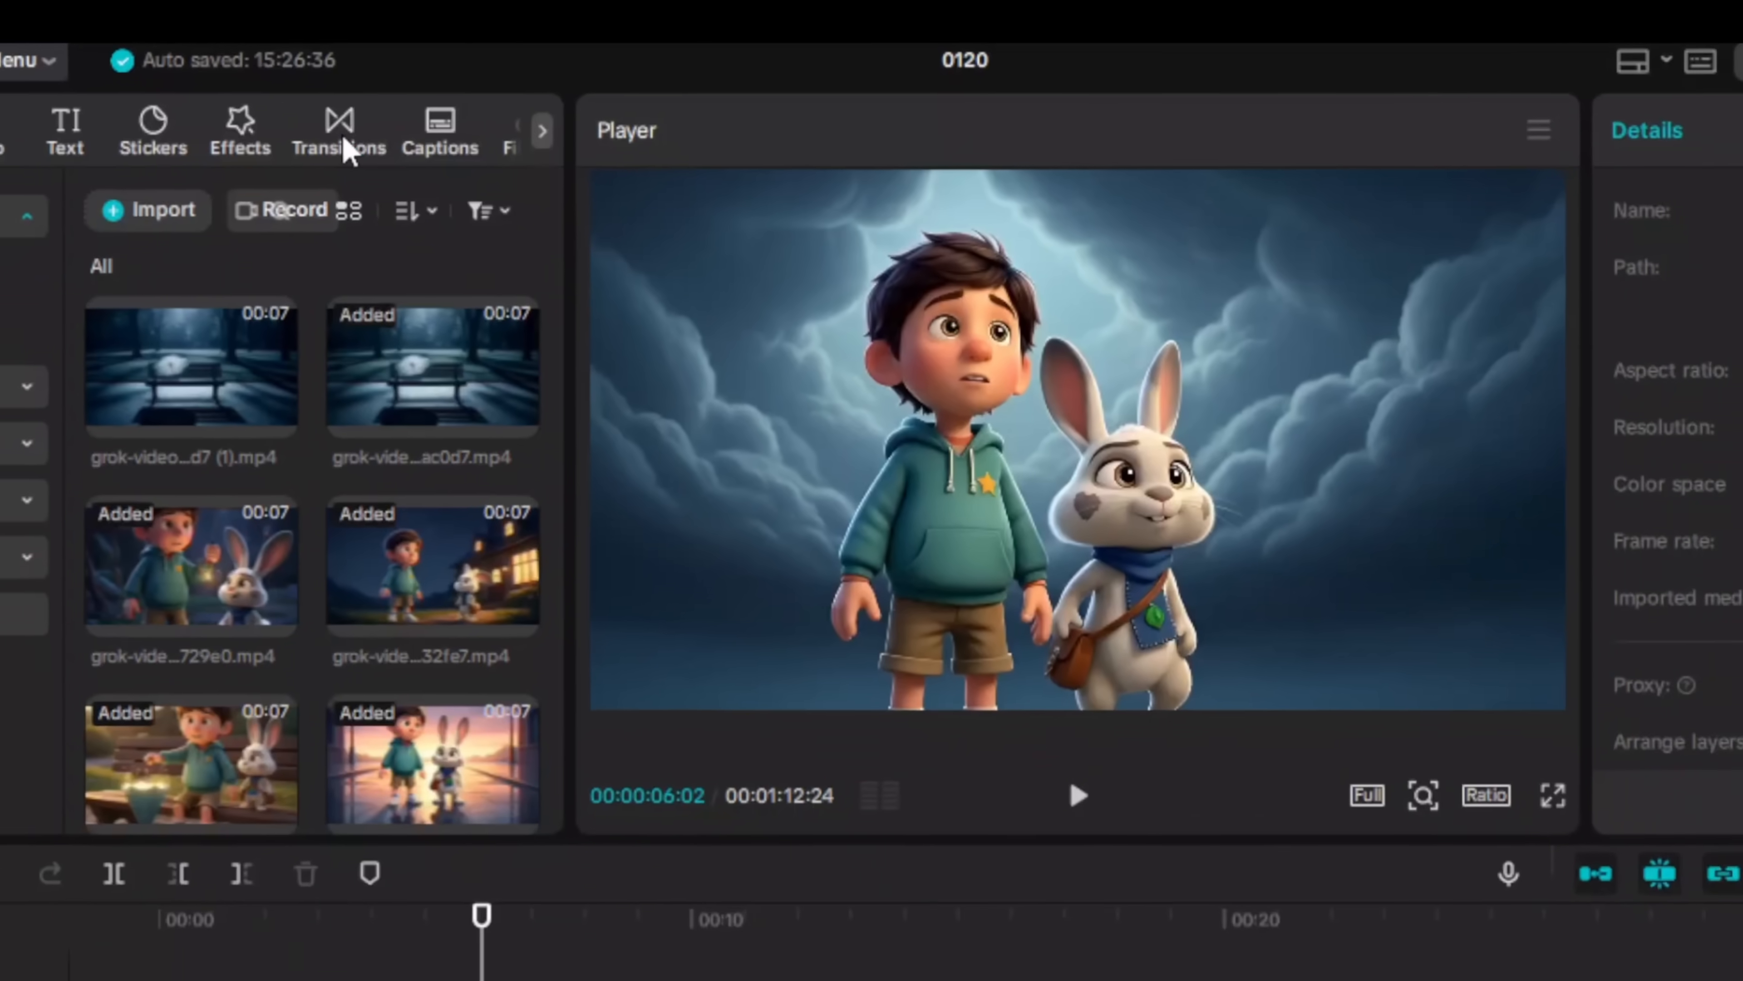
Step: Place a Pull In II transition between clips 2 and 3 and shorten it to 0.5 s
left_click(348, 103)
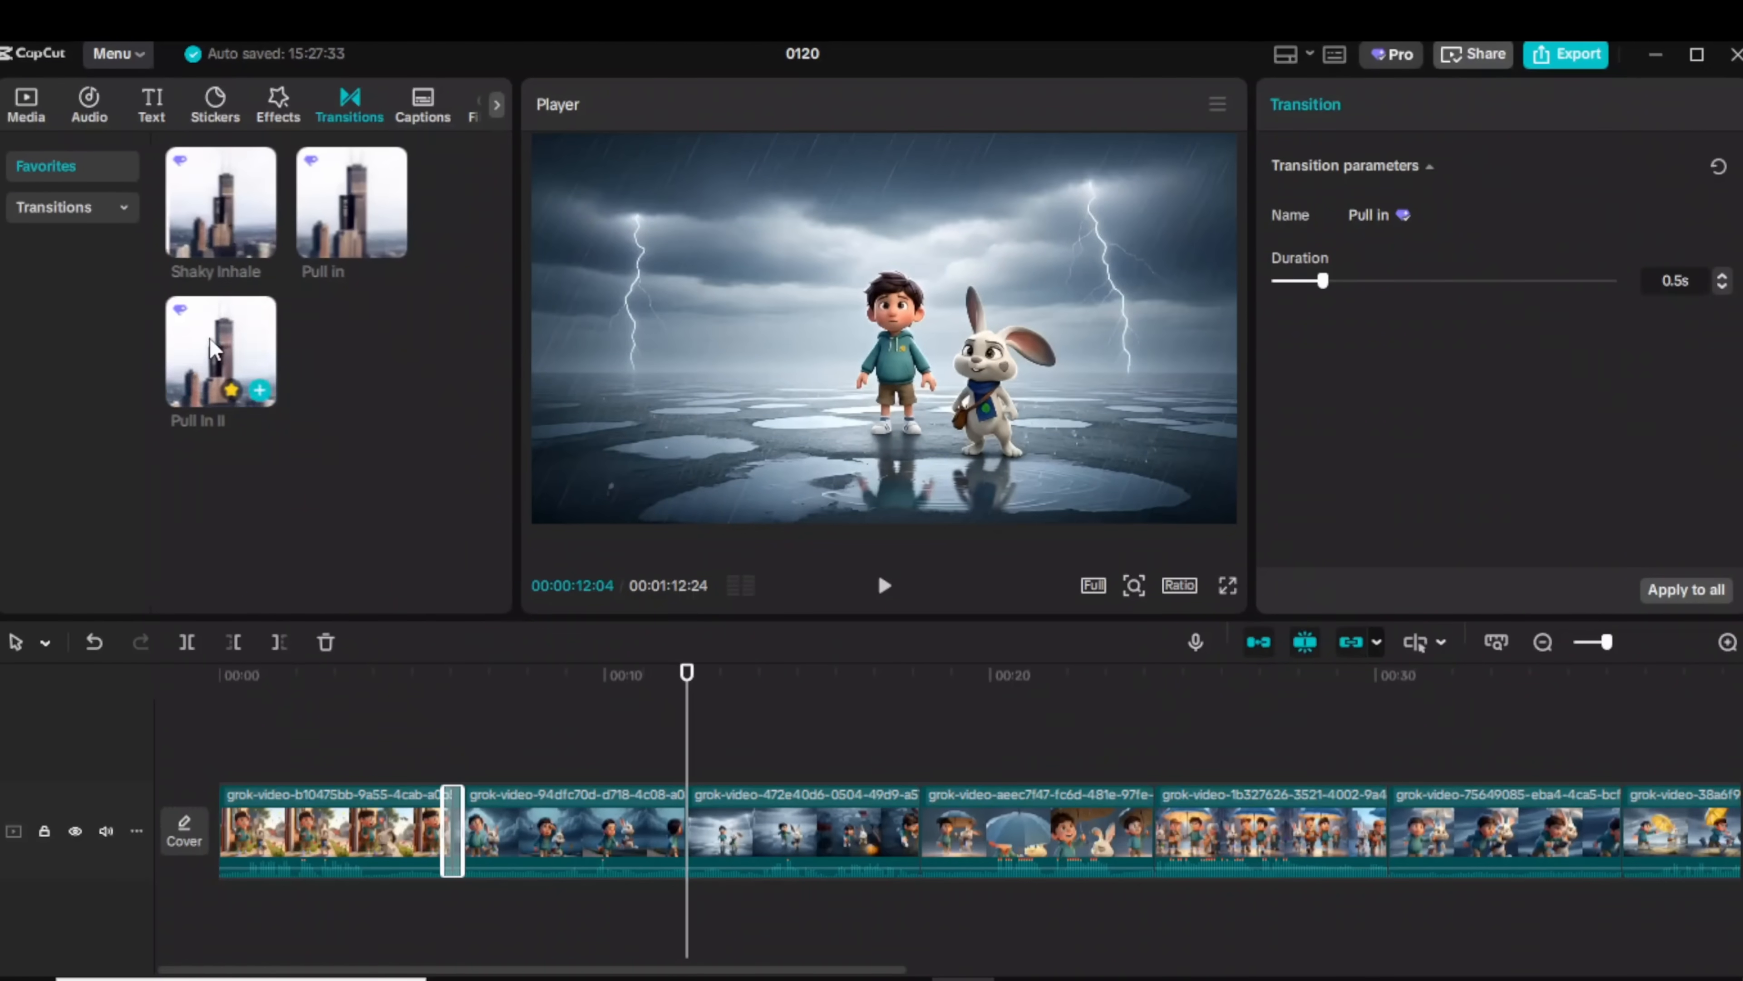
left_click_drag(210, 340, 687, 824)
left_click(1010, 592)
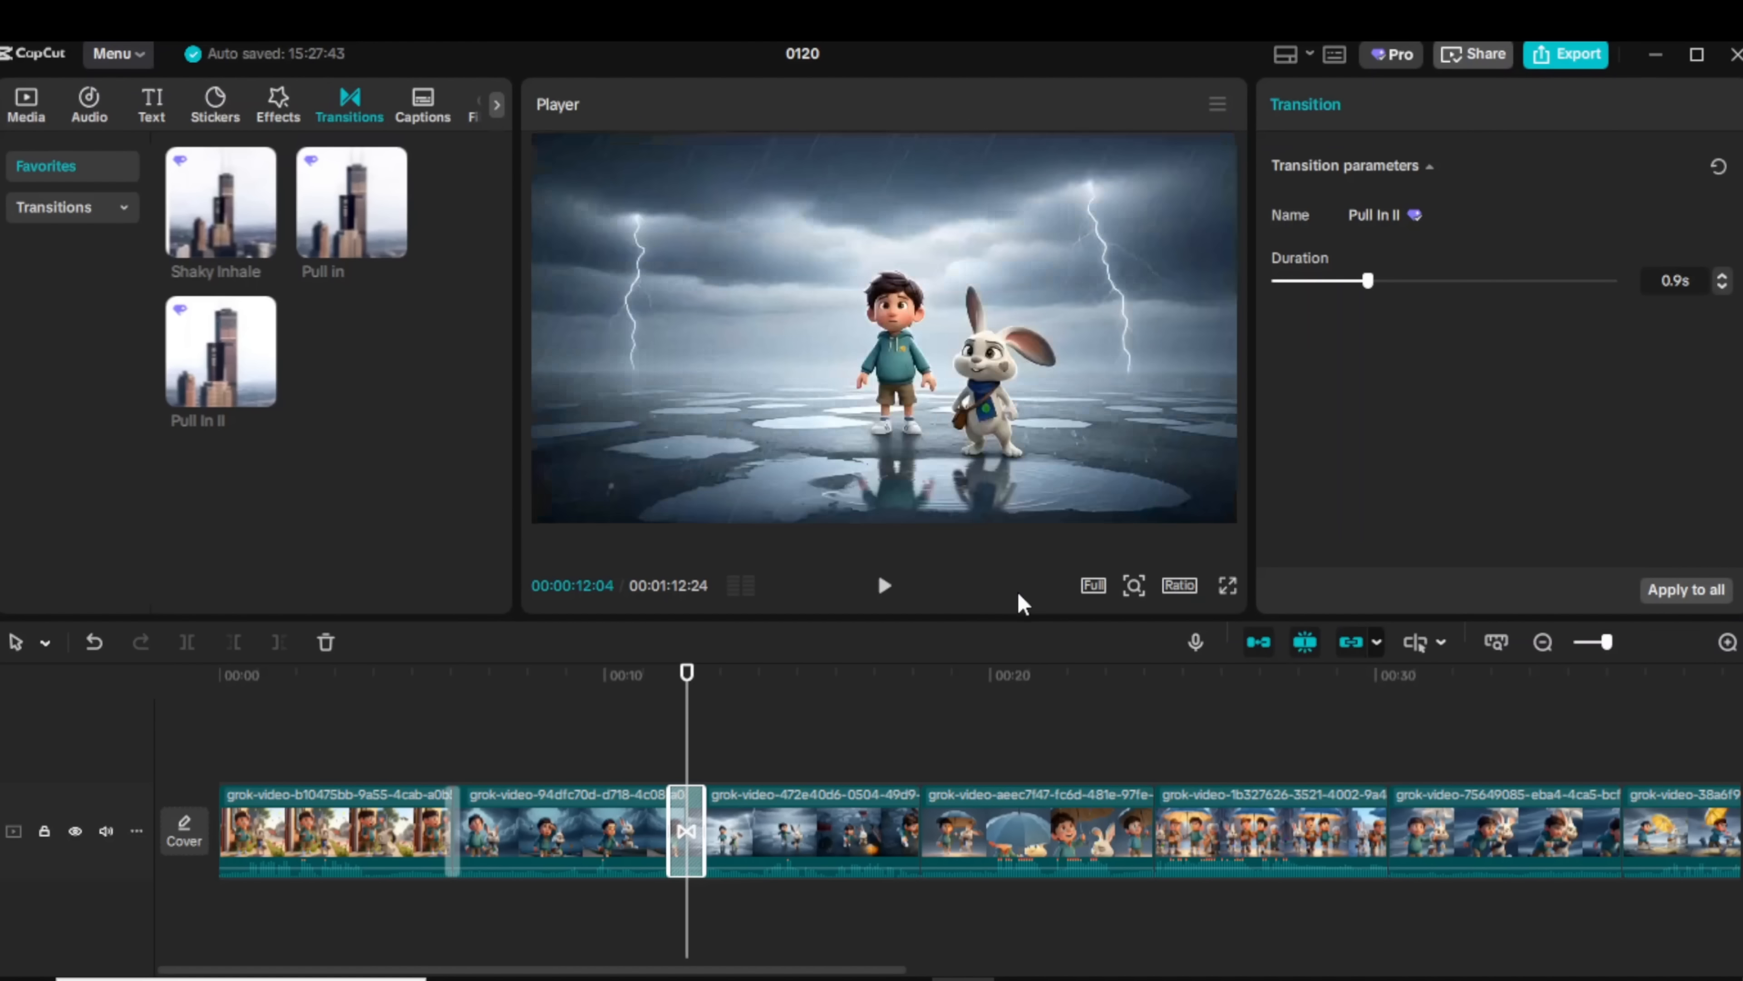
left_click_drag(1367, 280, 1338, 302)
Step: Add Pull In transitions at the next four clip junctions
left_click_drag(686, 776, 921, 776)
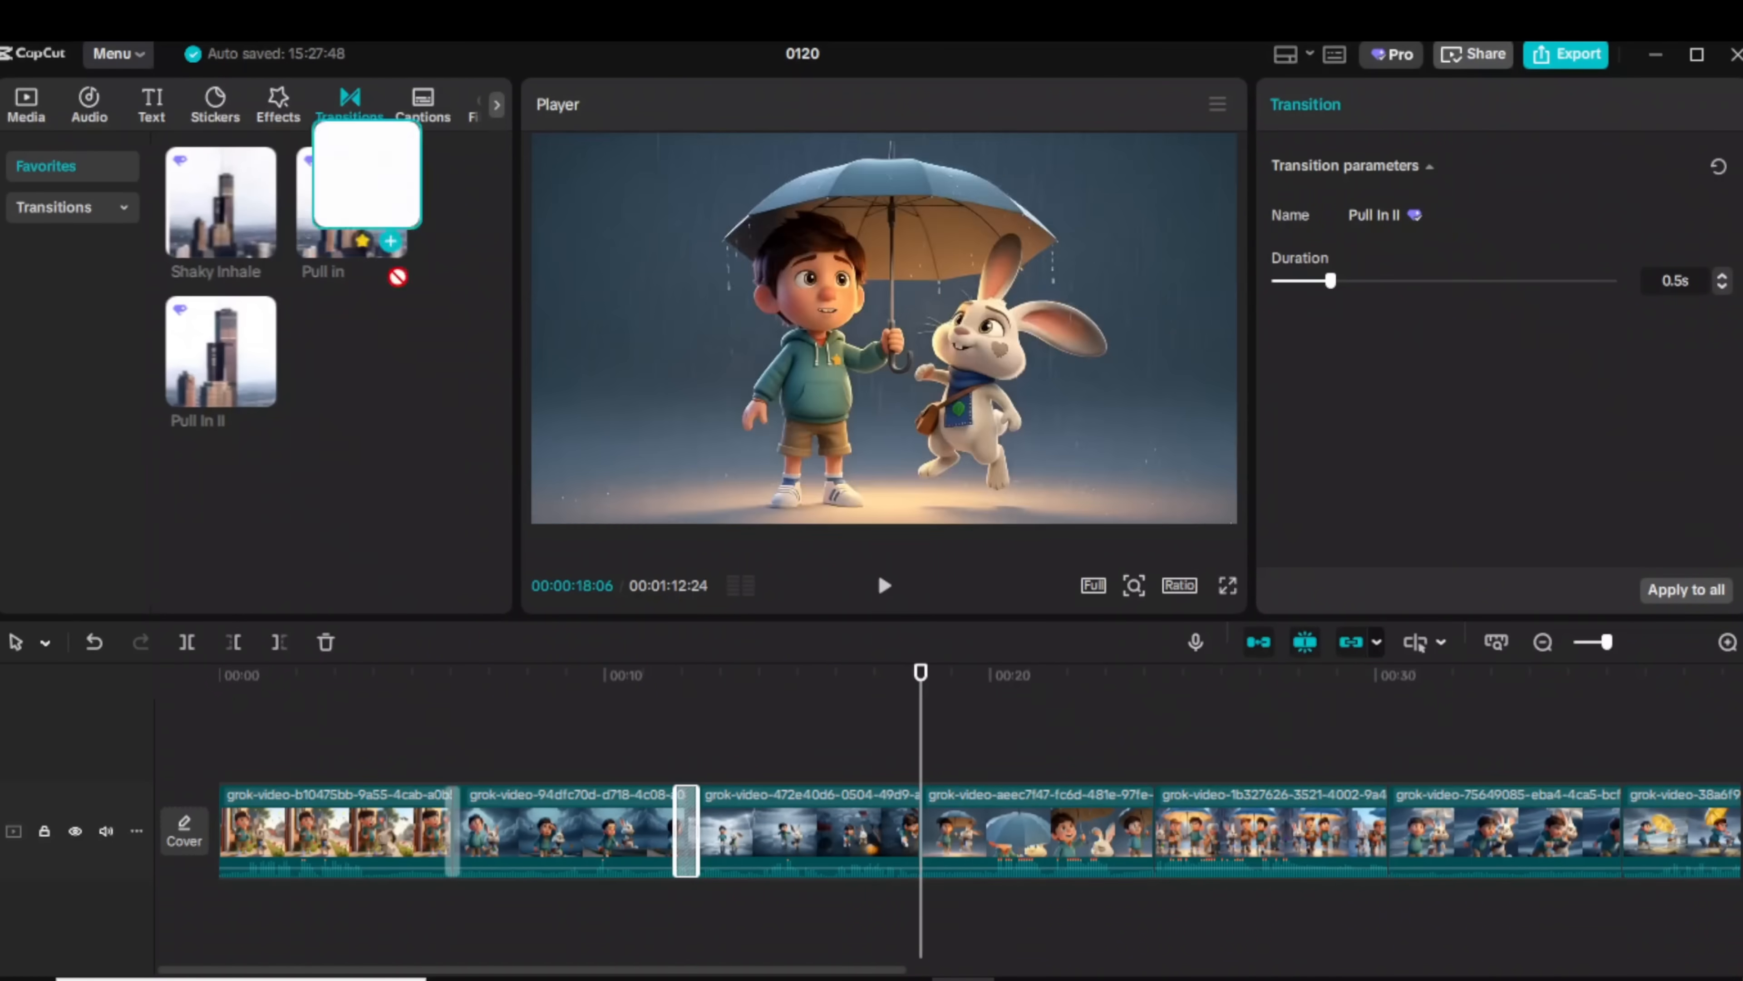
left_click_drag(357, 220, 921, 824)
left_click_drag(921, 776, 1154, 776)
left_click_drag(221, 213, 1154, 824)
left_click_drag(1155, 776, 1379, 774)
left_click_drag(222, 350, 1388, 824)
left_click_drag(1388, 775, 1622, 775)
left_click_drag(352, 213, 1622, 824)
Step: Add transitions at the remaining junctions further along the timeline, then play back the edit
scroll(1039, 776, "right", 10)
left_click_drag(809, 775, 1039, 775)
left_click_drag(364, 220, 1039, 824)
left_click_drag(1039, 775, 1273, 799)
left_click_drag(357, 219, 1272, 824)
left_click_drag(1272, 776, 1509, 776)
left_click_drag(357, 220, 1529, 810)
left_click(1044, 766)
key("space")
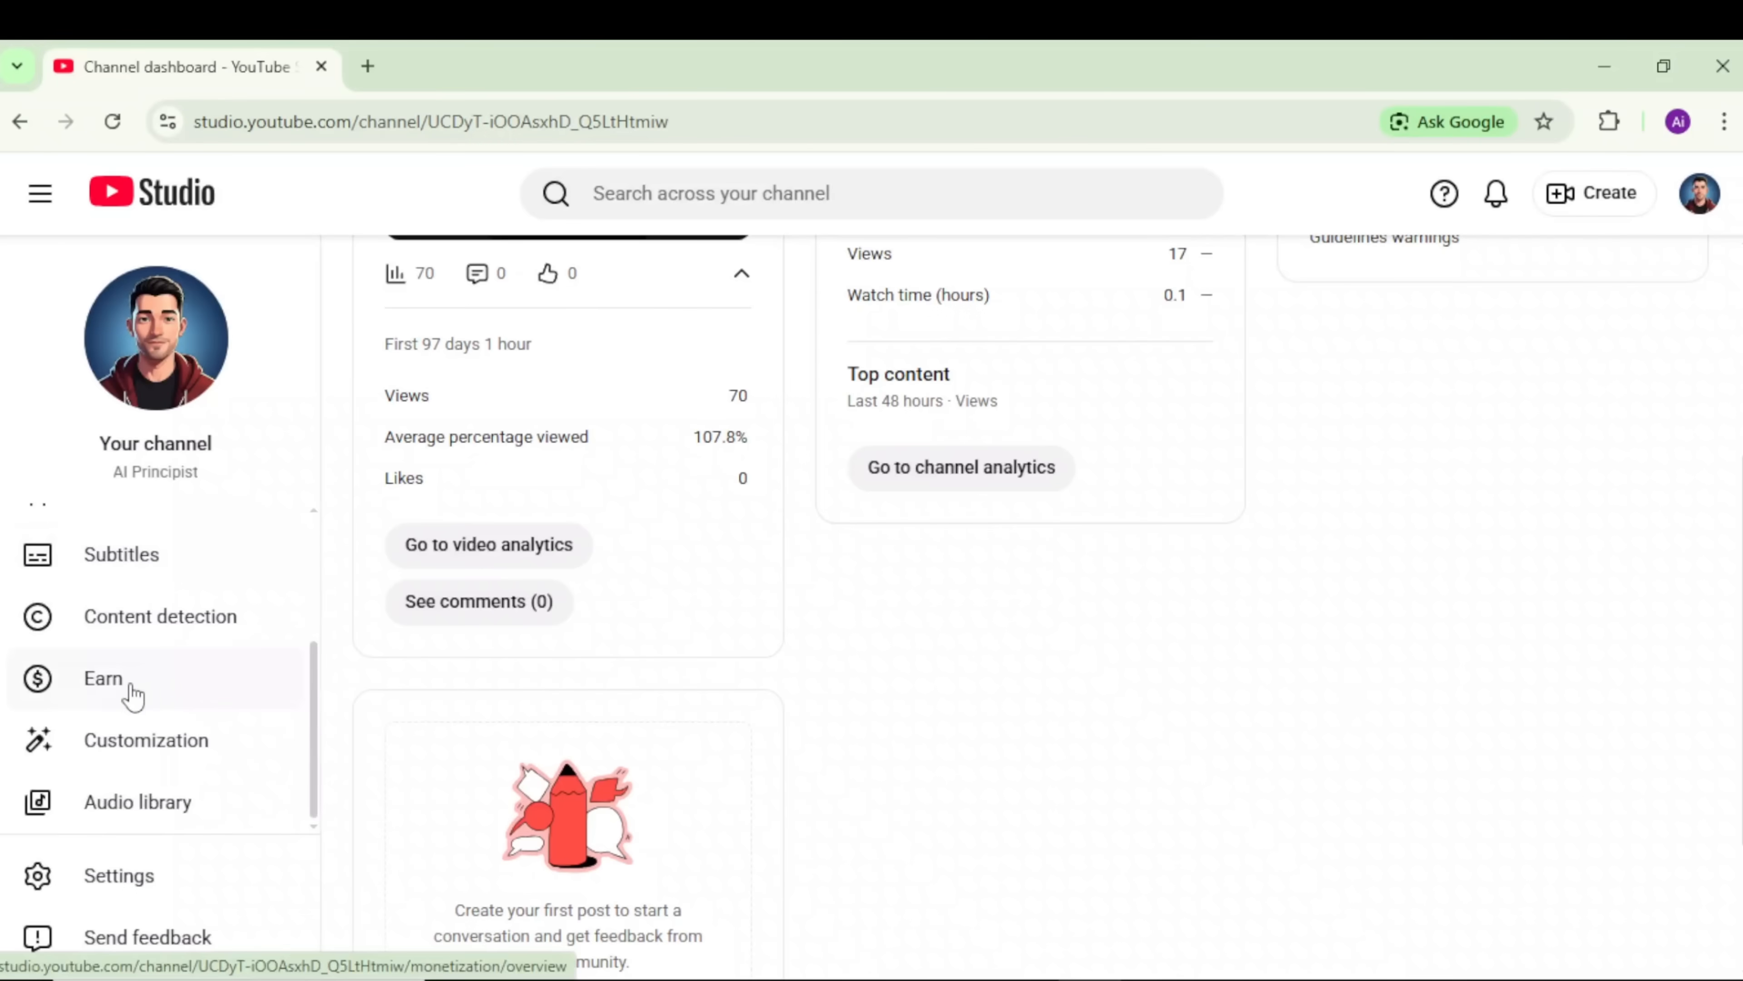
Step: Open the Audio library and preview the track Down The Rabbit Hole
left_click(147, 821)
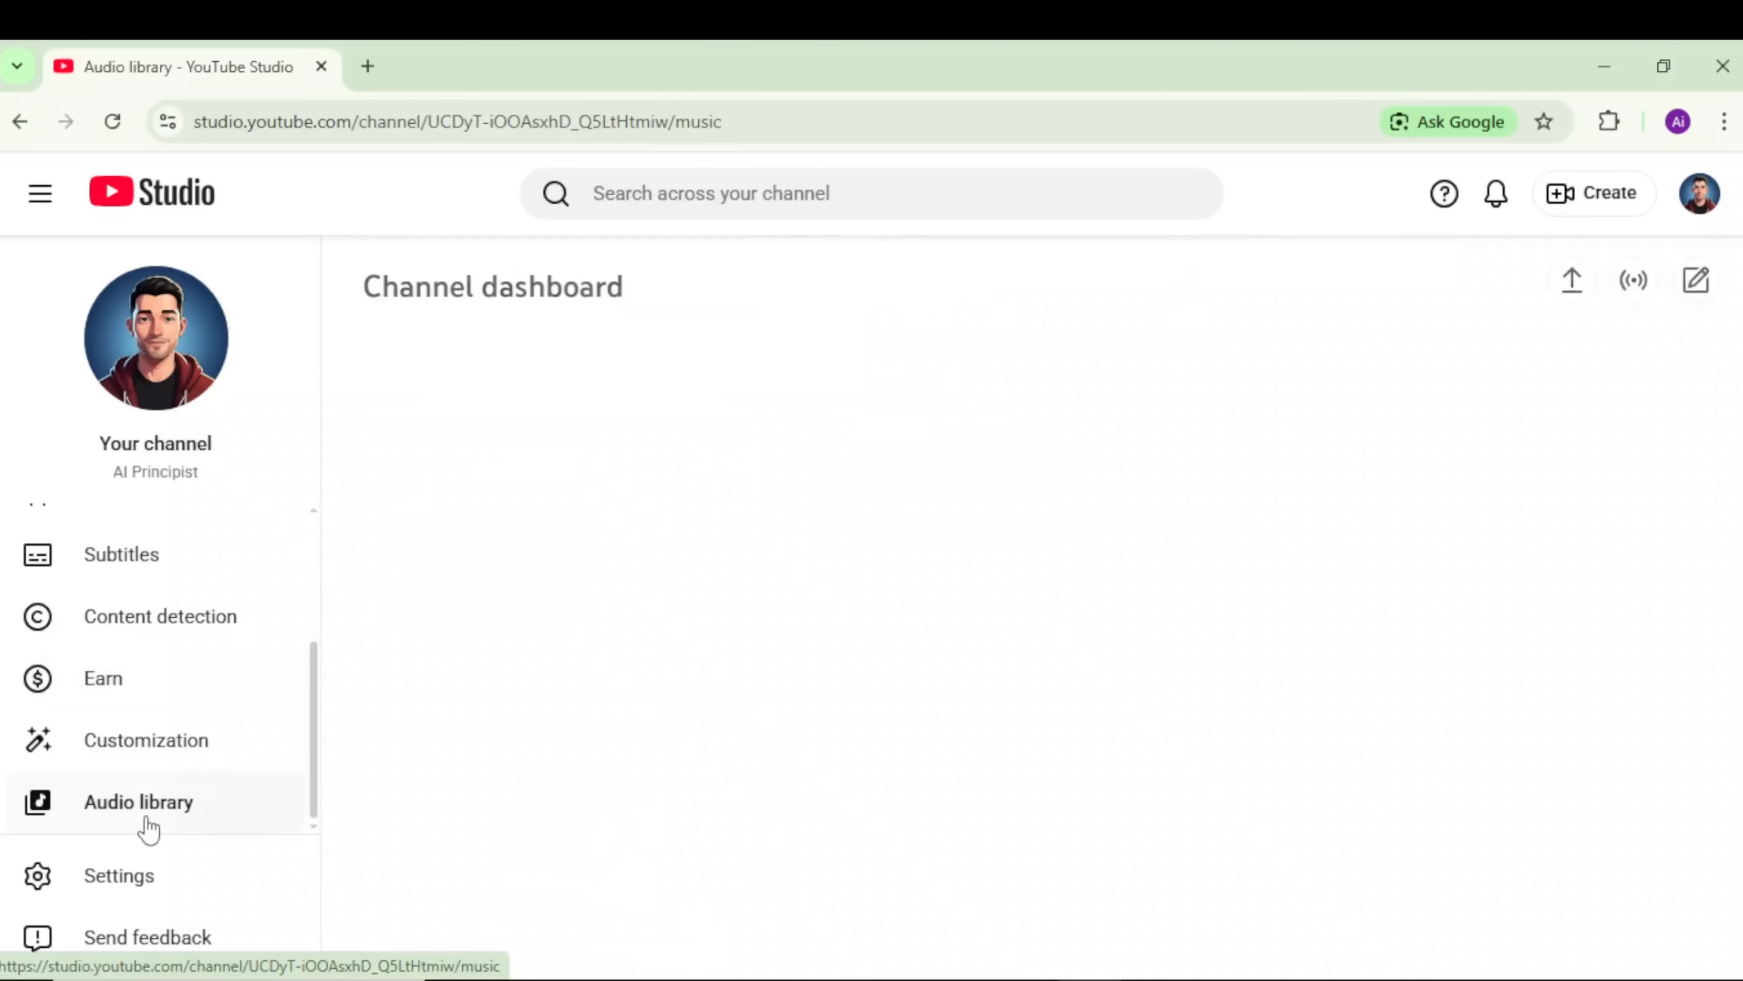
left_click(367, 610)
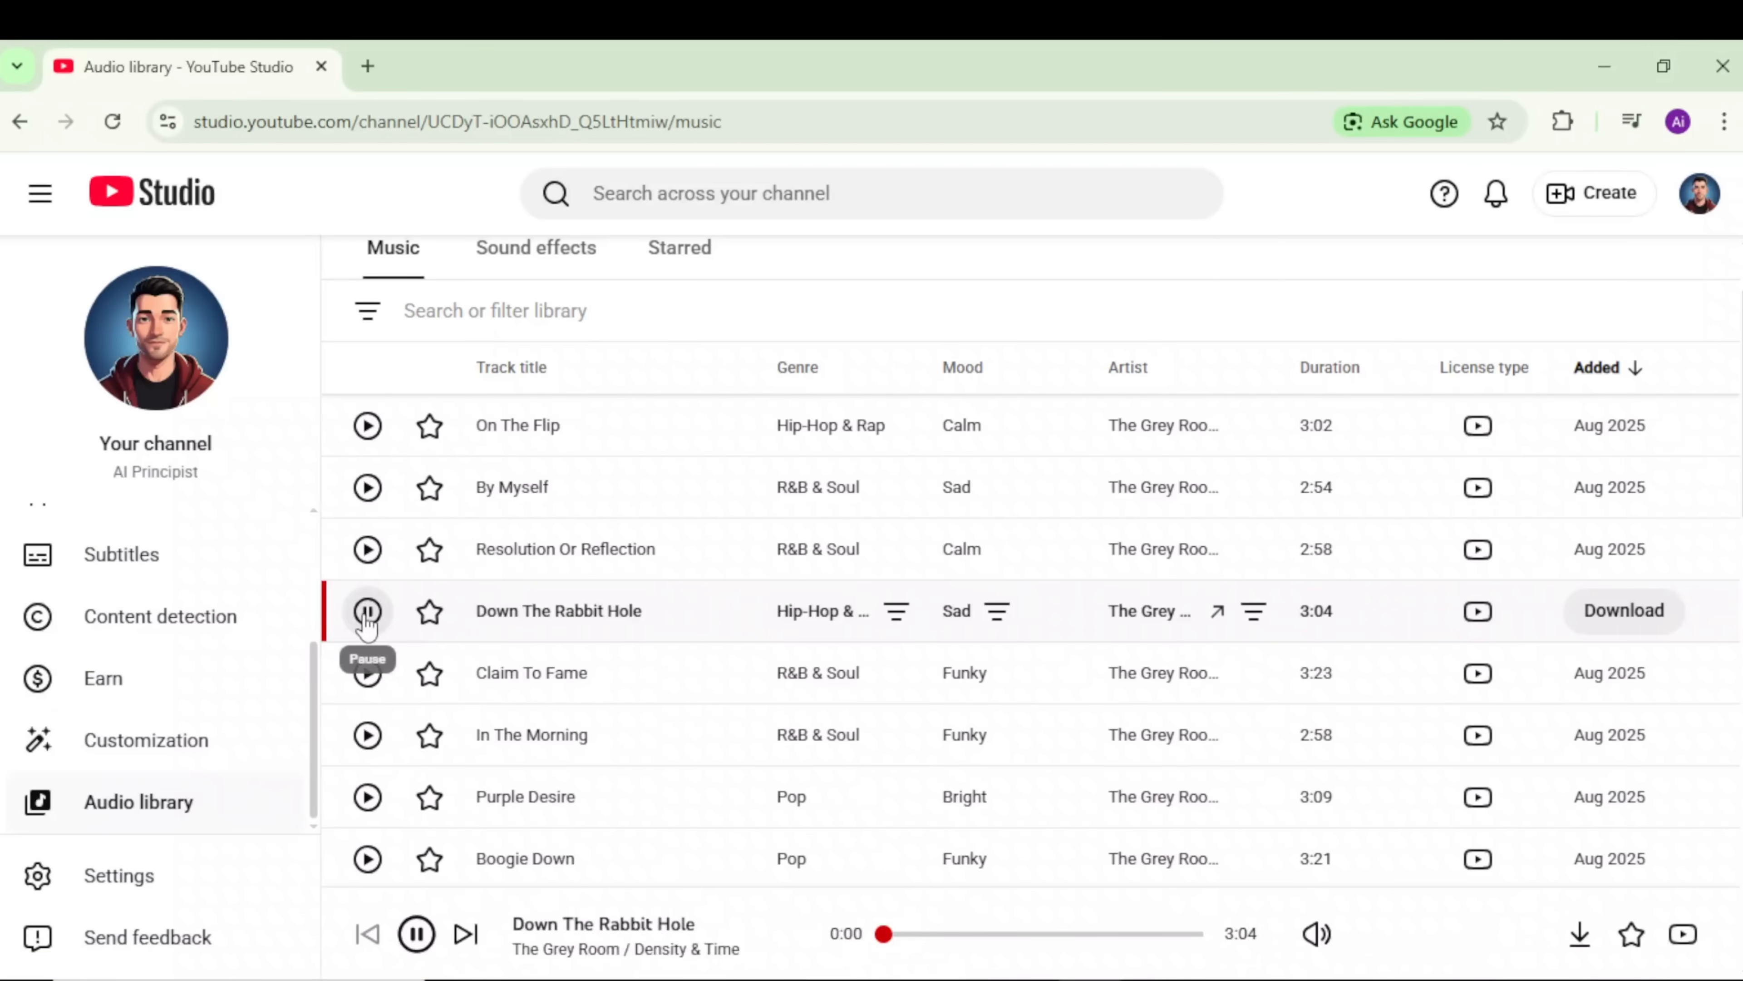
left_click(367, 610)
scroll(608, 701, "down", 2)
scroll(607, 700, "up", 2)
scroll(601, 691, "up", 2)
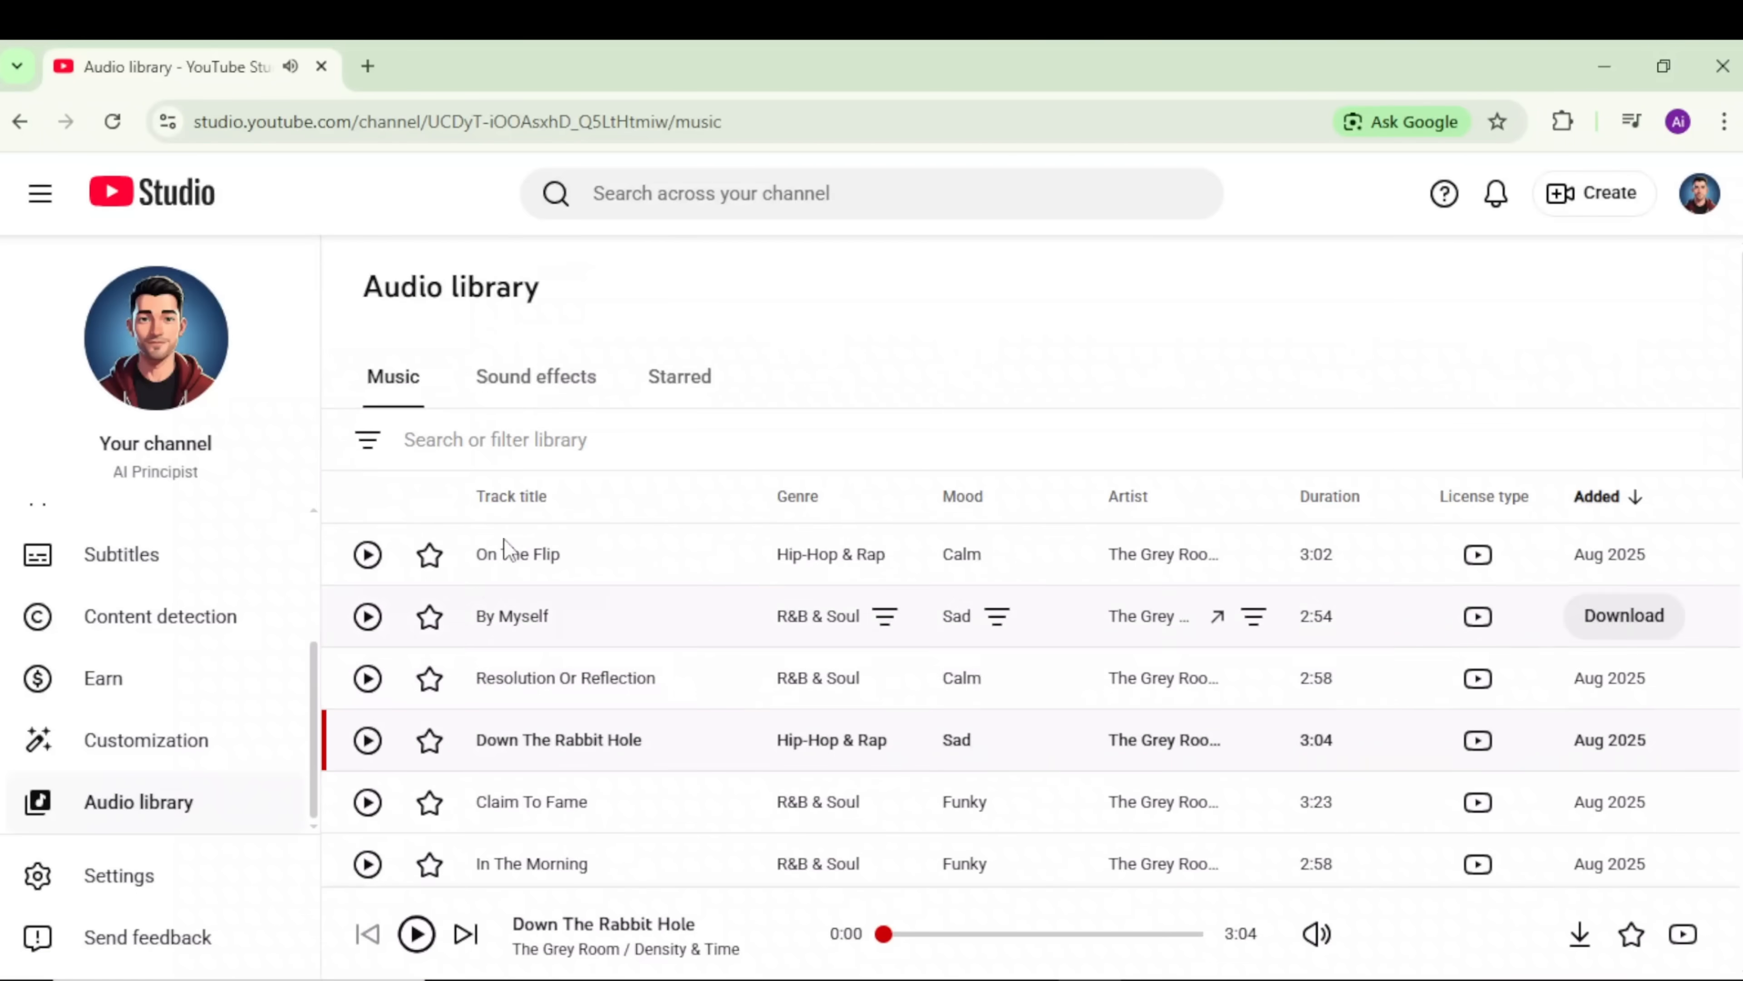
Step: Filter the audio library to the Cinematic genre
left_click(494, 439)
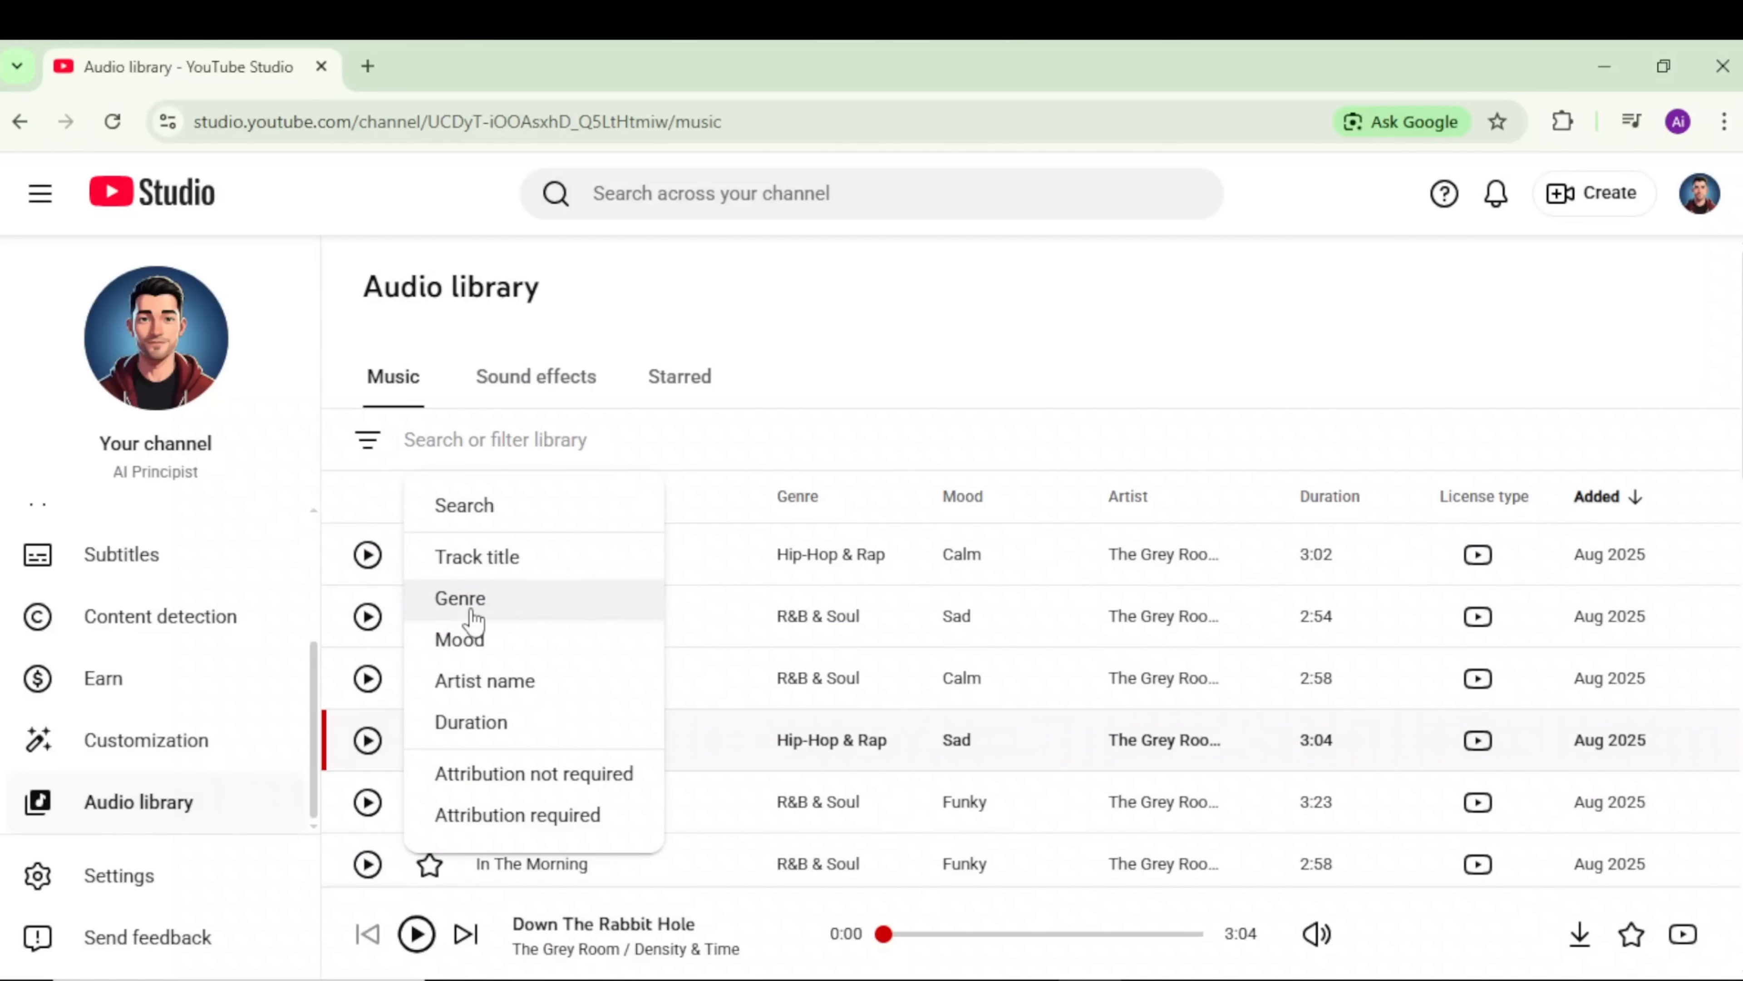
left_click(473, 605)
left_click(498, 656)
left_click(585, 885)
Step: Preview I'm Giving Up and From Here on In, then download Viral Dirge
left_click(367, 554)
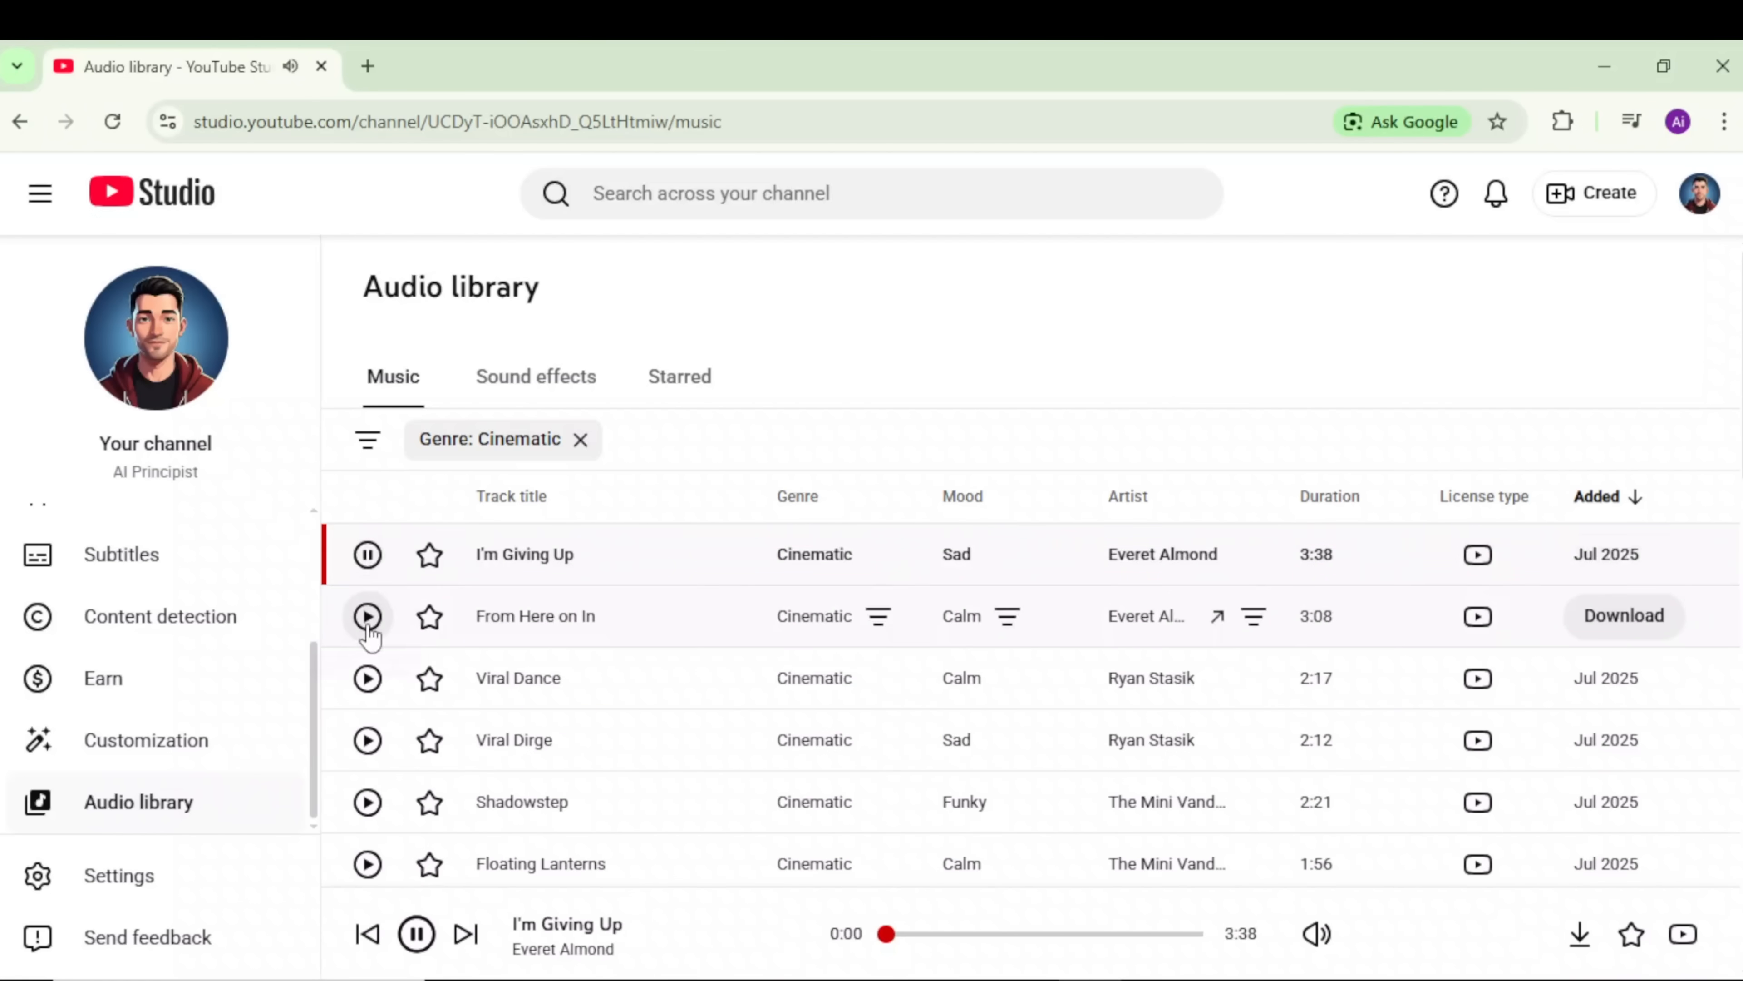
left_click(369, 621)
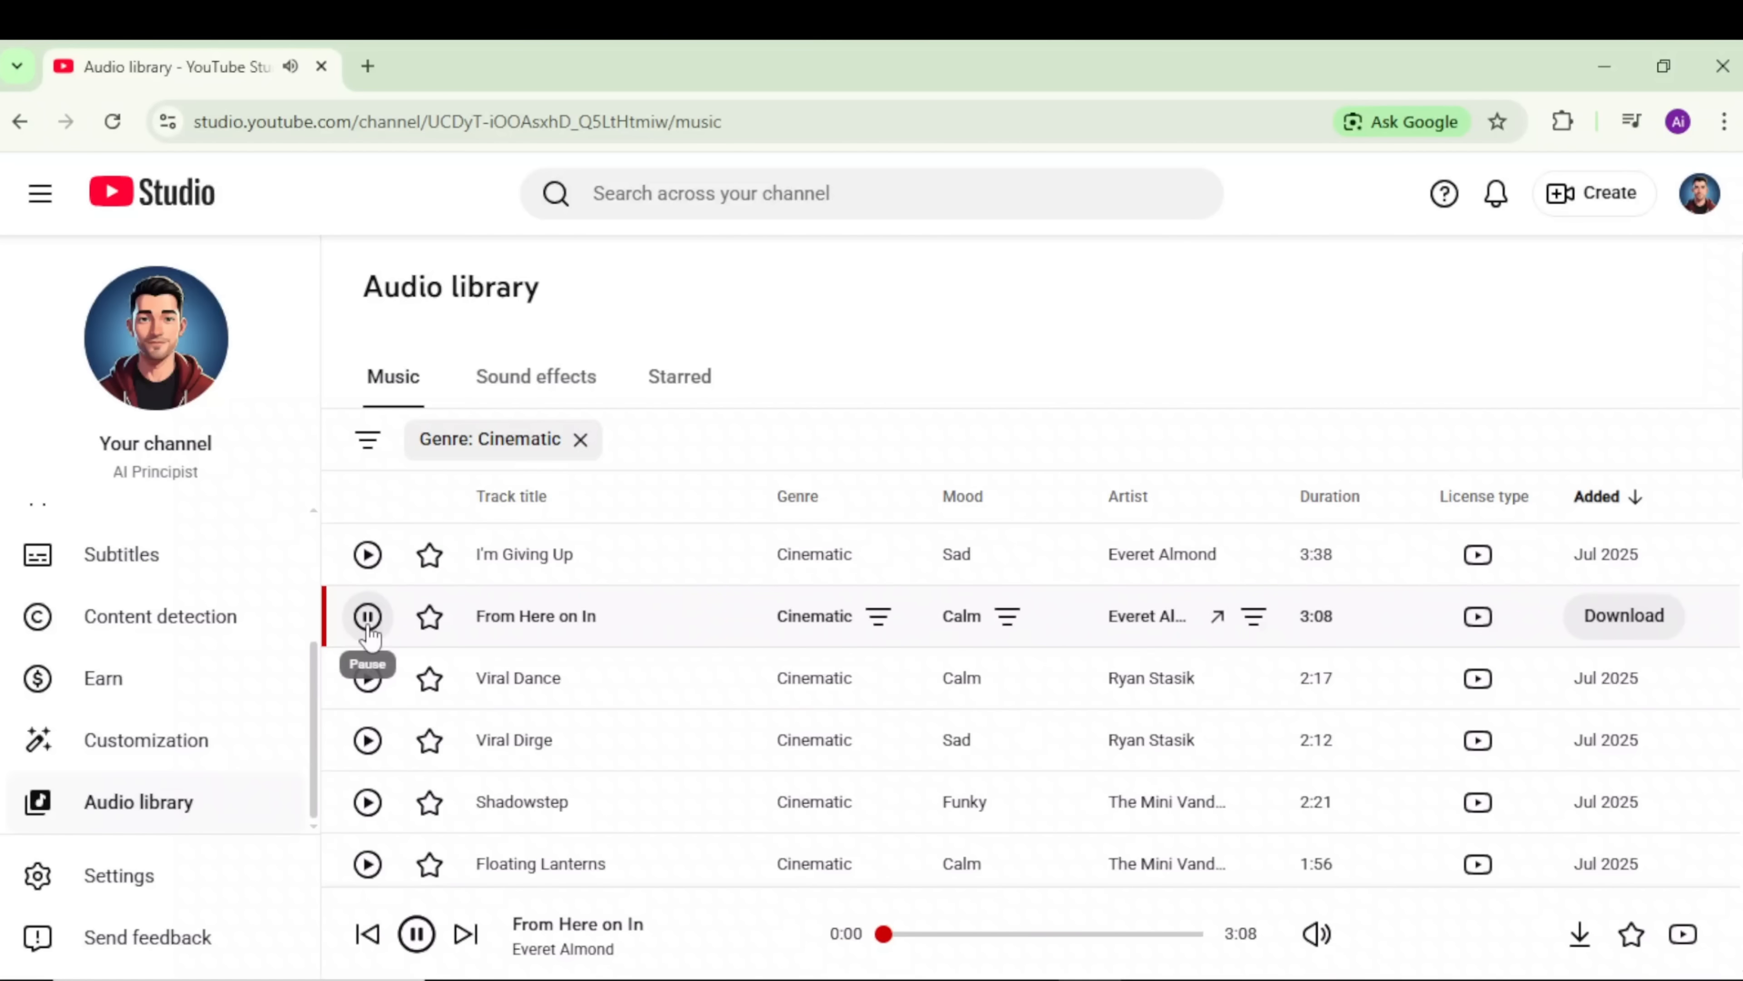
mouse_move(1483, 626)
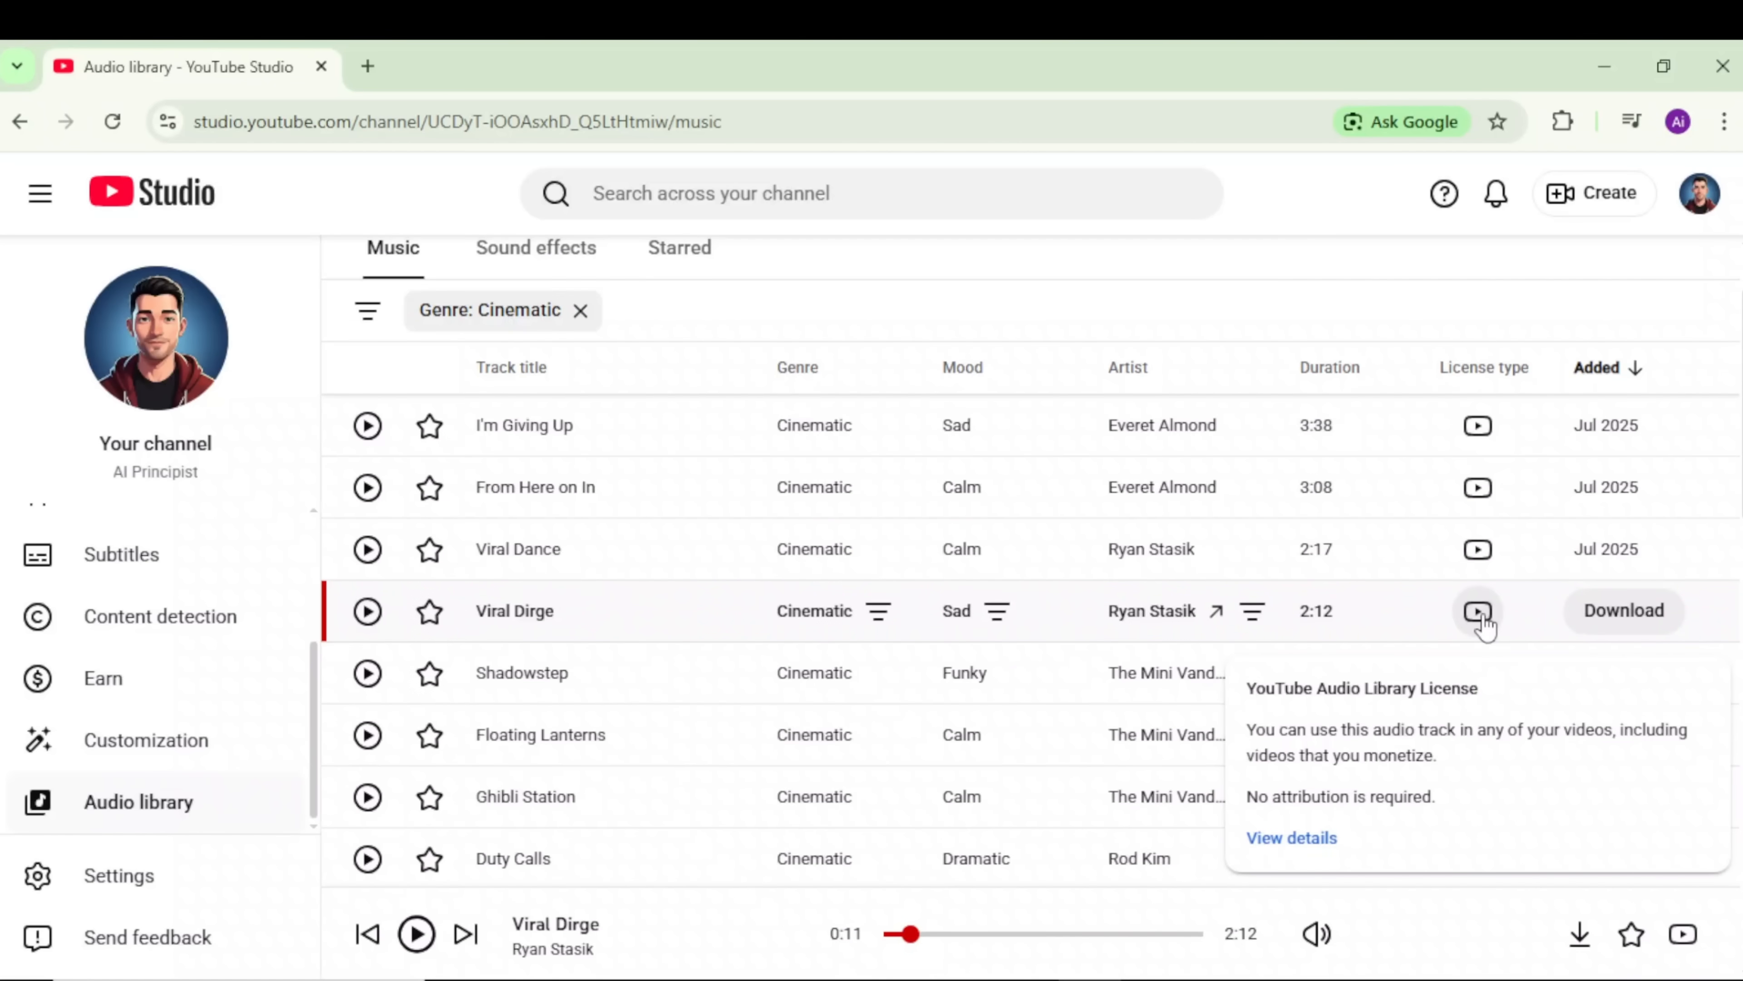
left_click(1606, 622)
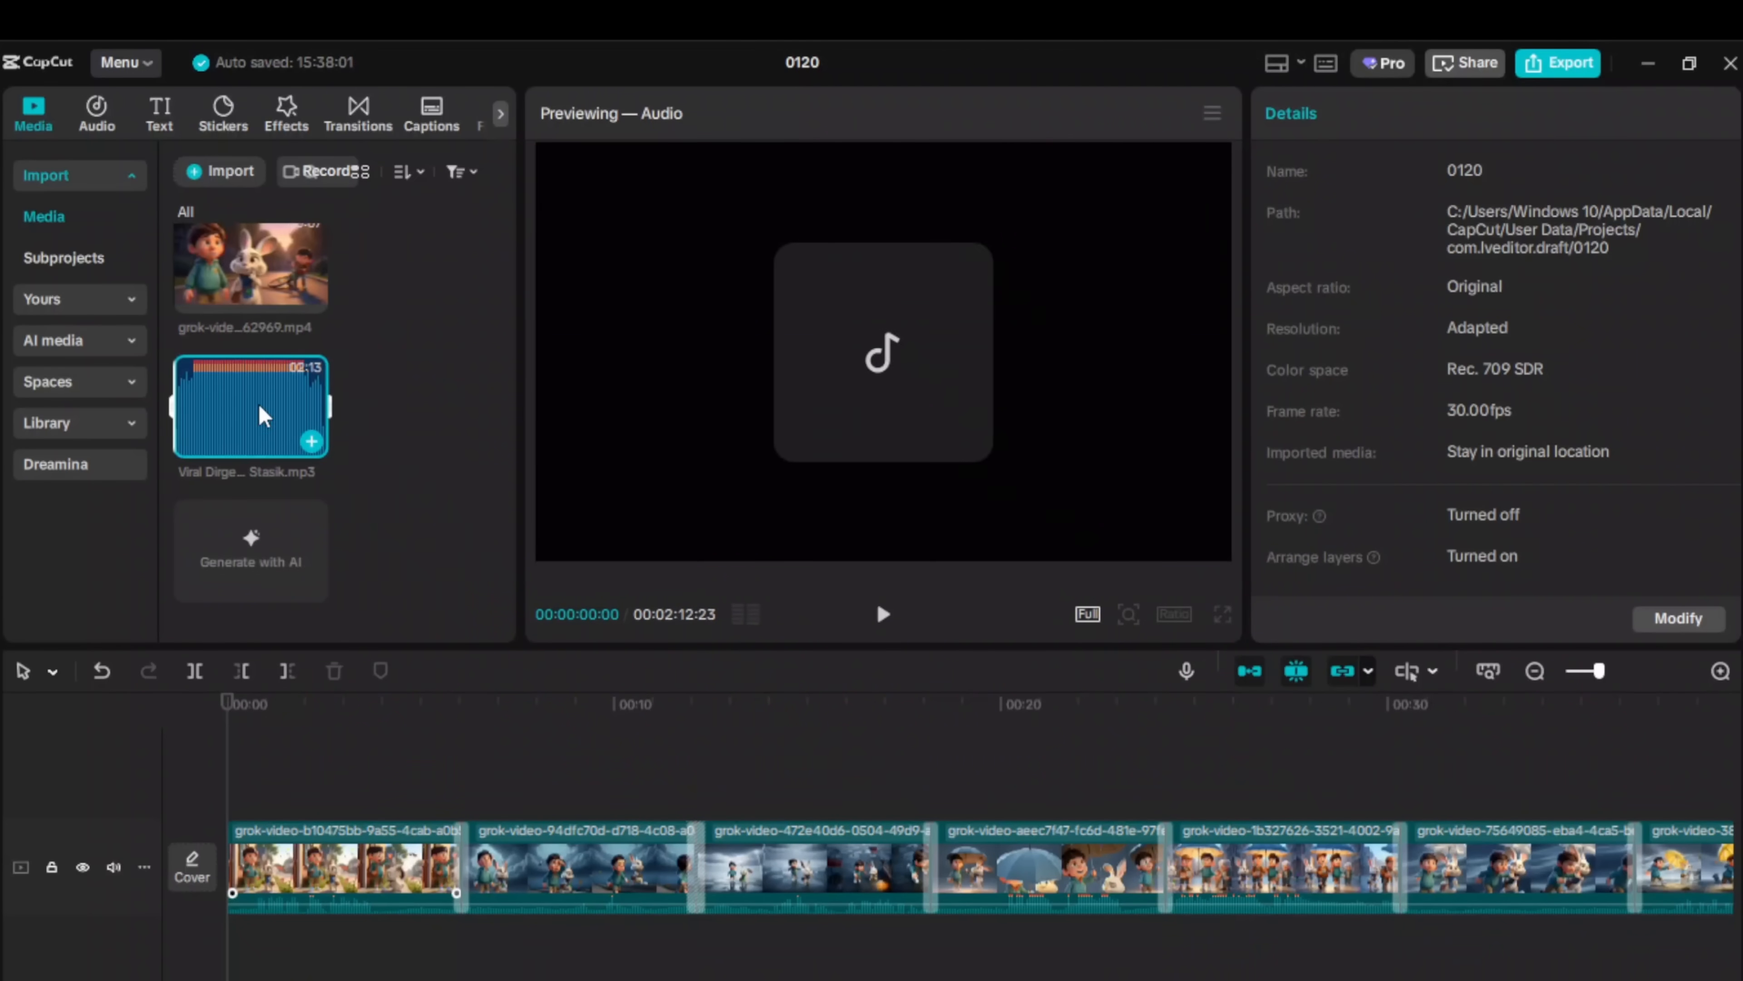
Step: Lay Viral Dirge.mp3 under the clips from the start, lowered to about -9.5 dB
left_click_drag(264, 415, 237, 941)
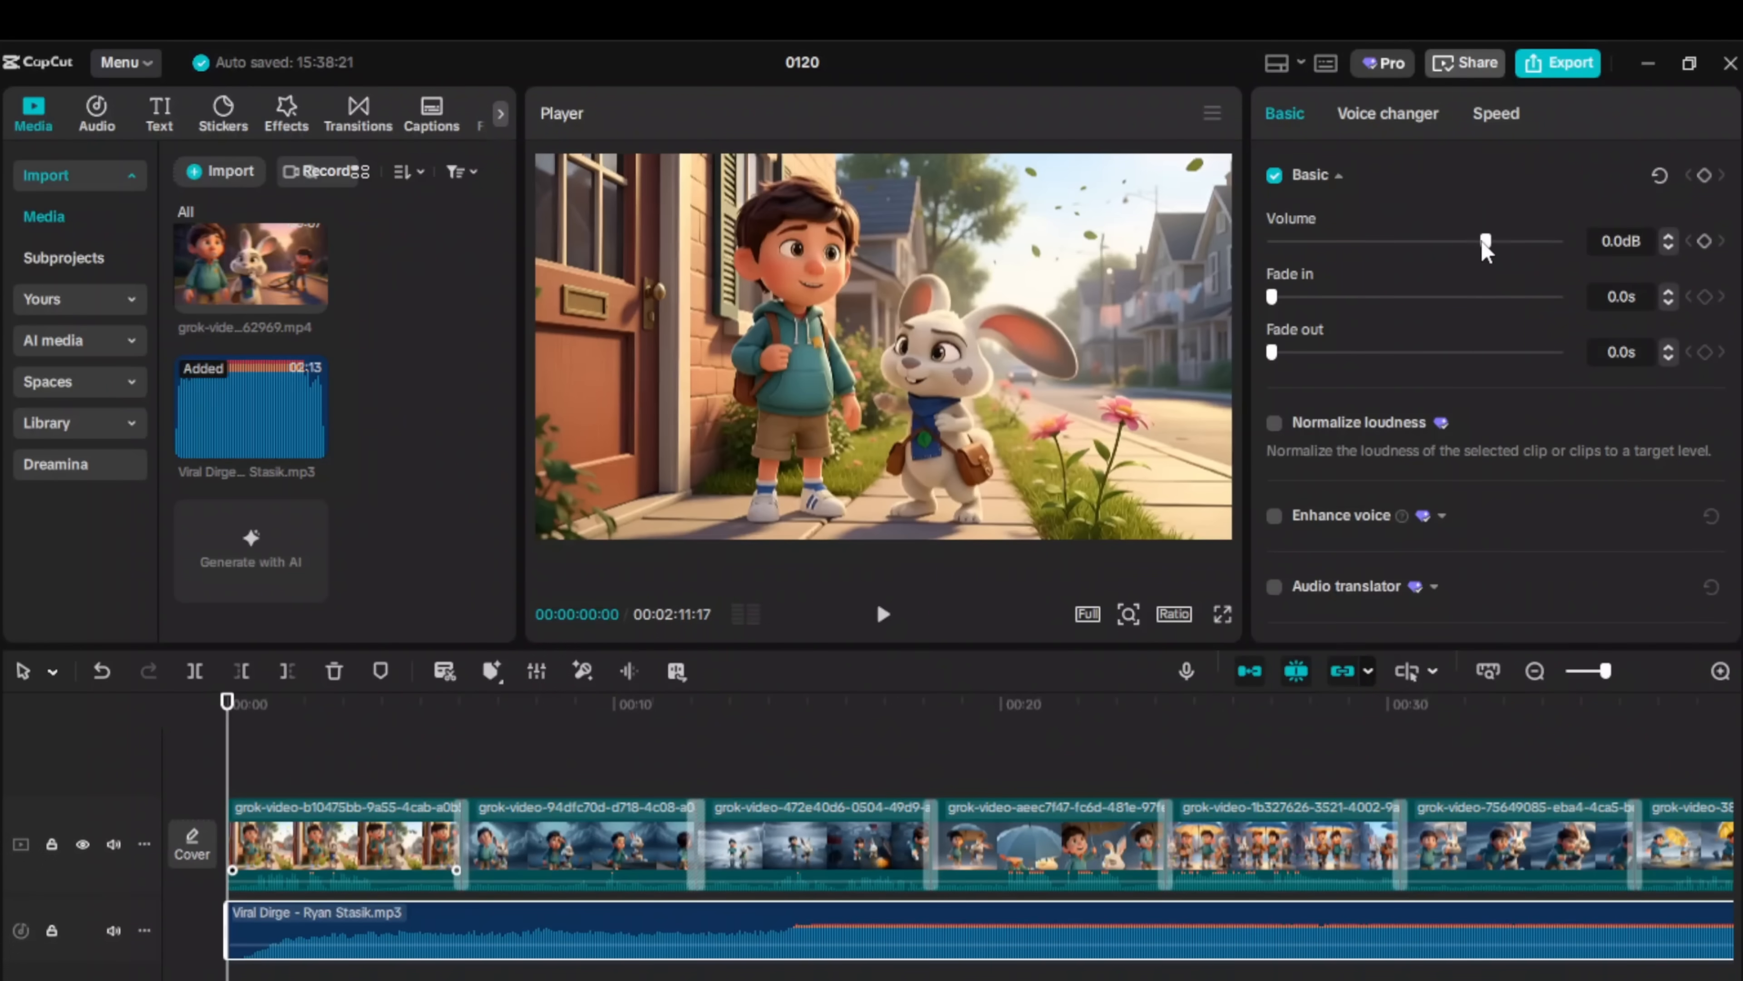
left_click_drag(1471, 244, 1393, 251)
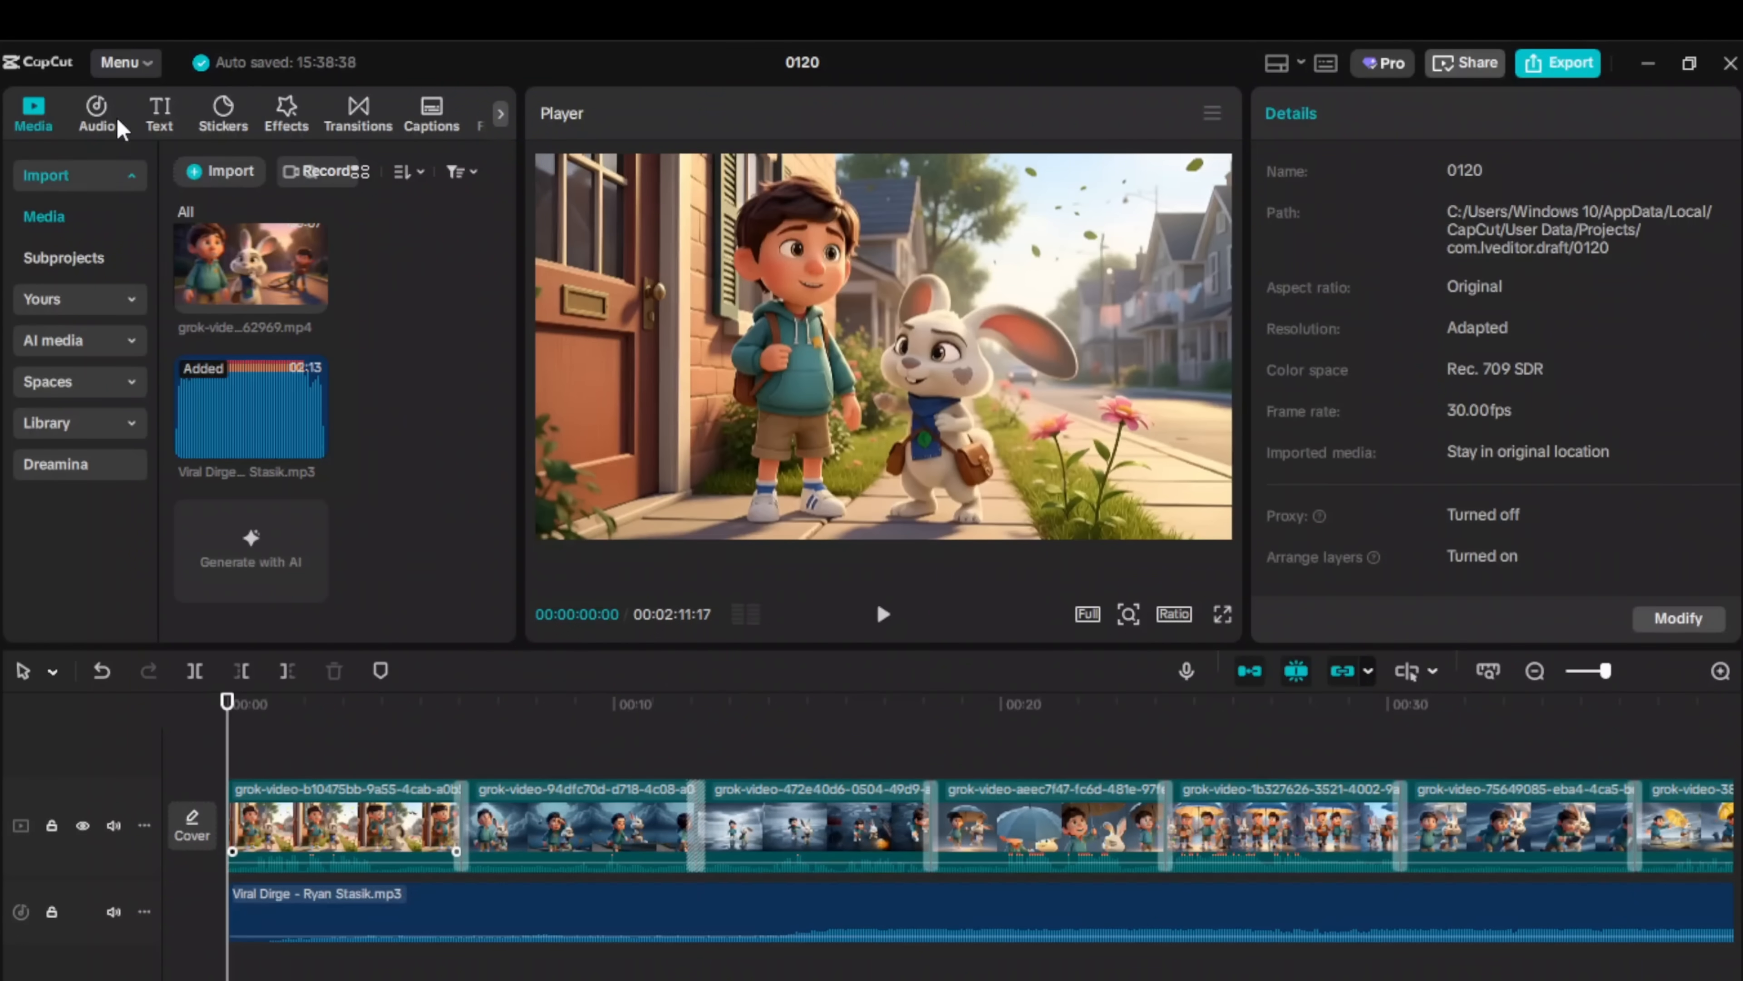
left_click(95, 112)
Step: Place Swoosh and swish_whoosh sound effects at the transitions, including 00:17 and 00:24
left_click_drag(323, 416, 451, 970)
left_click_drag(1486, 241, 1473, 243)
left_click(696, 967)
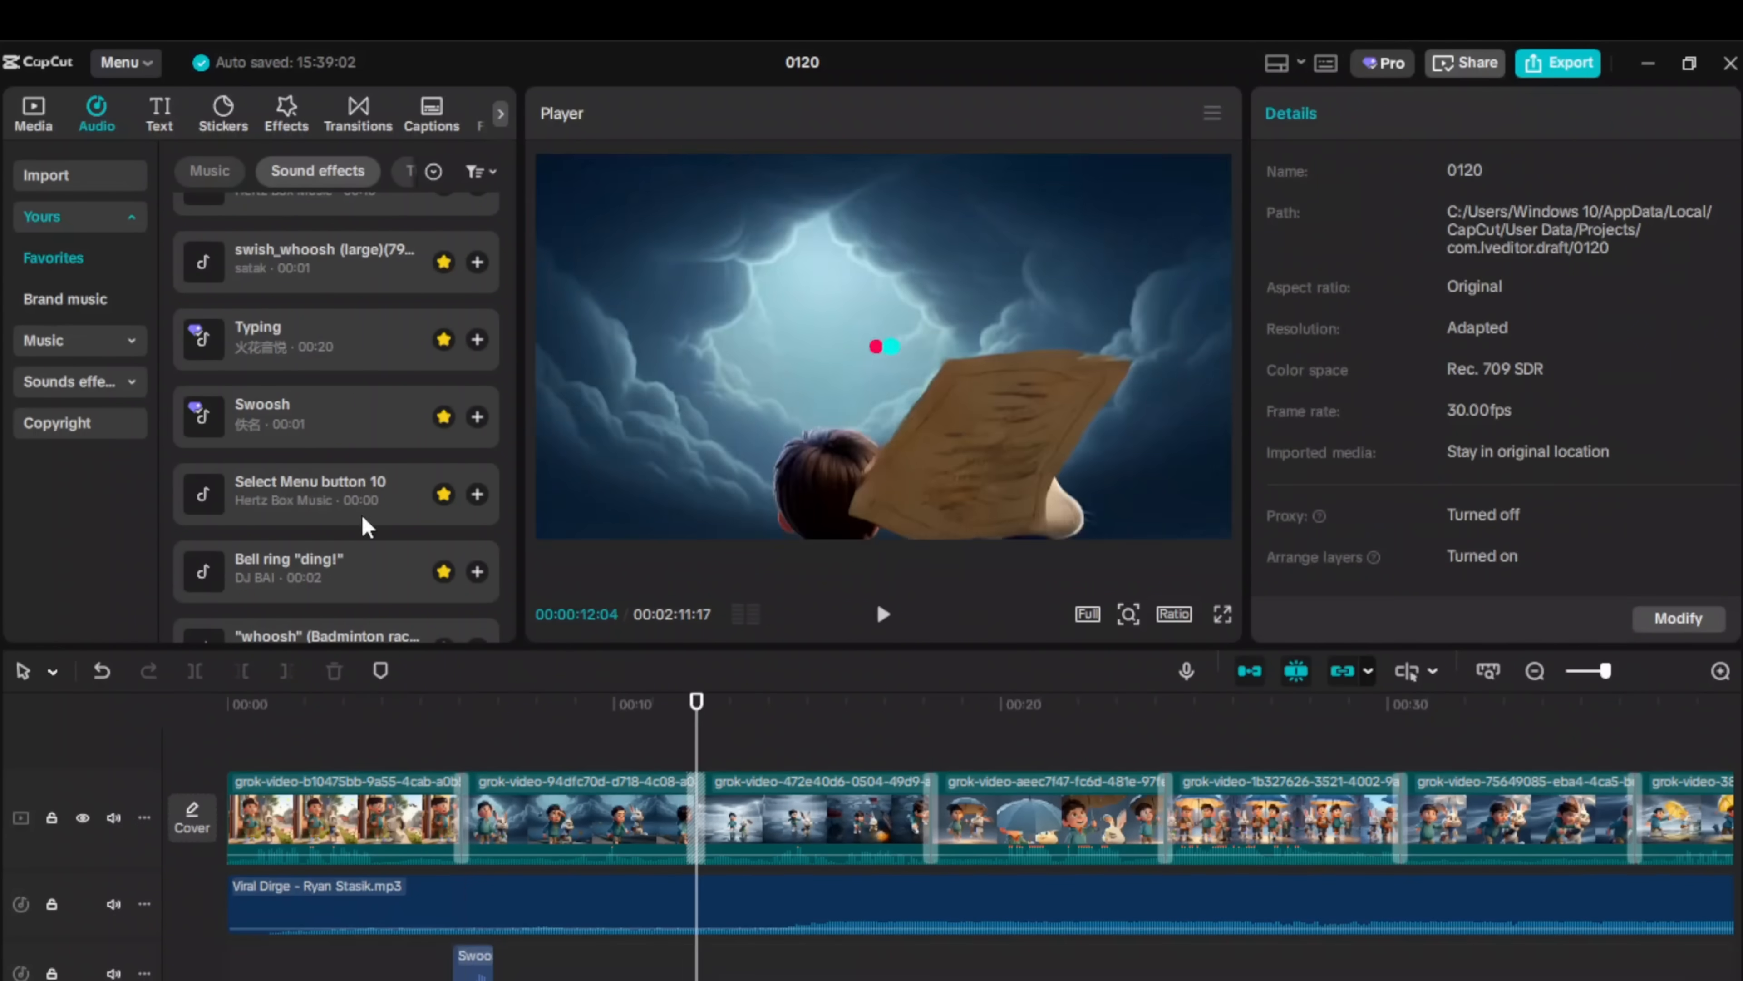
left_click_drag(323, 417, 660, 969)
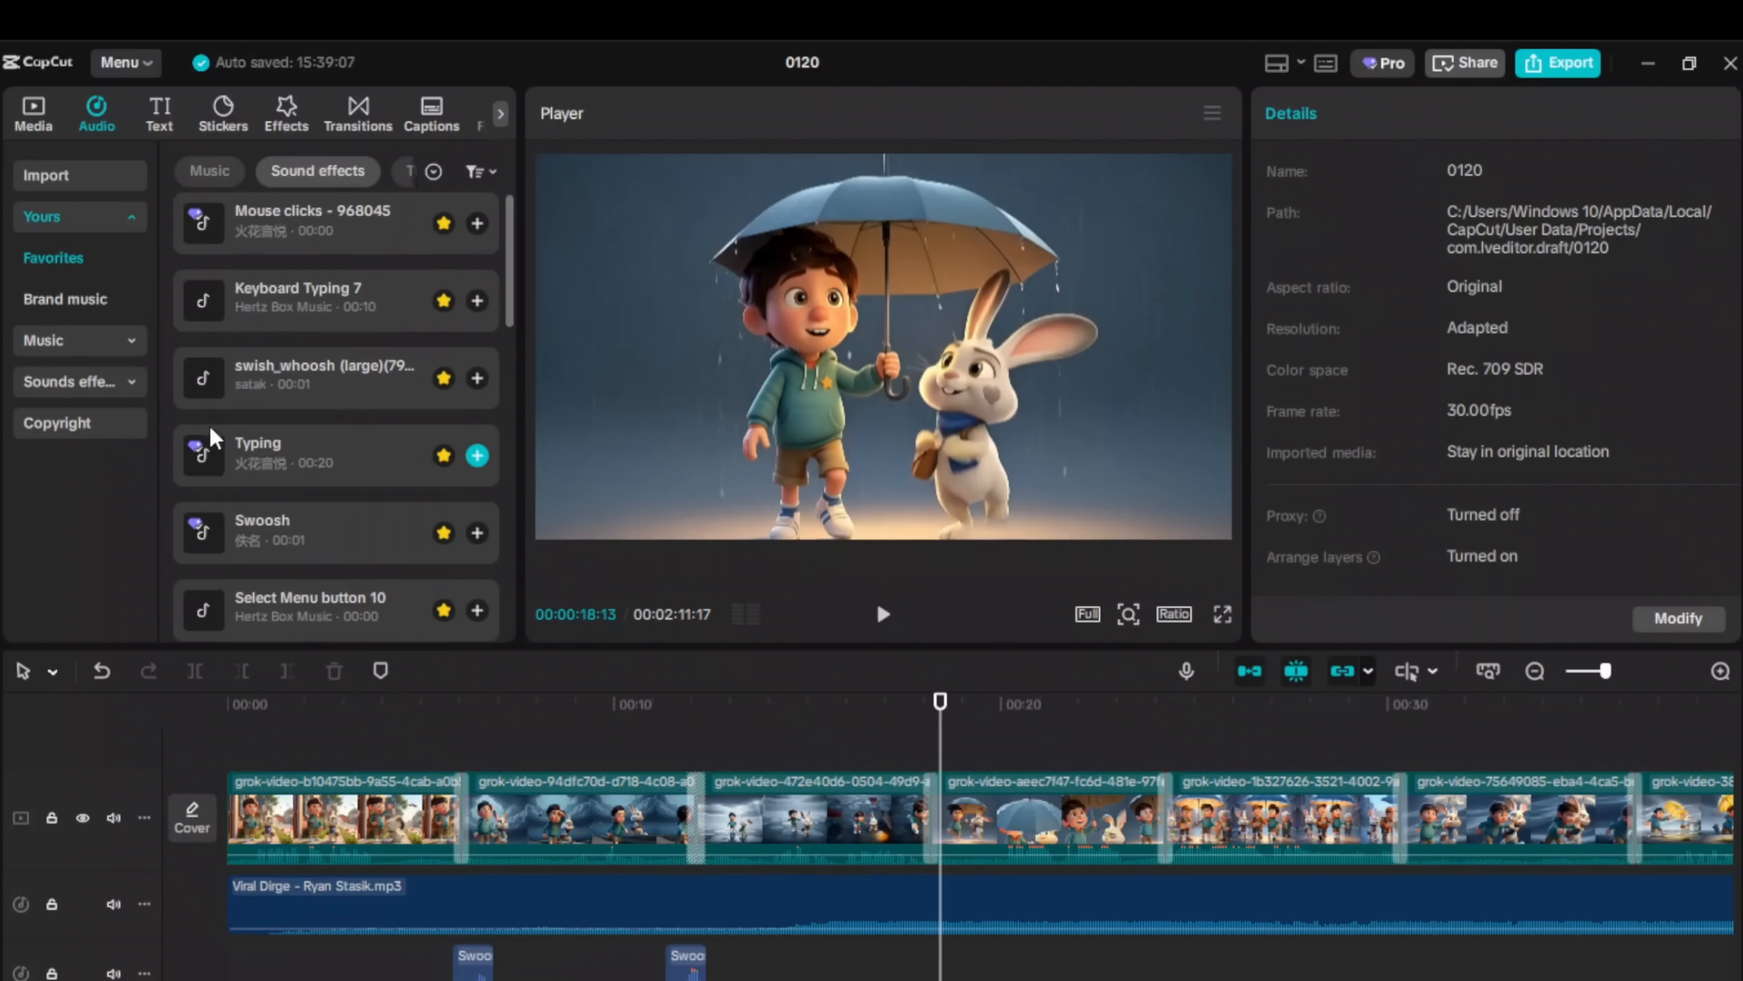
left_click_drag(324, 378, 947, 962)
left_click(1165, 965)
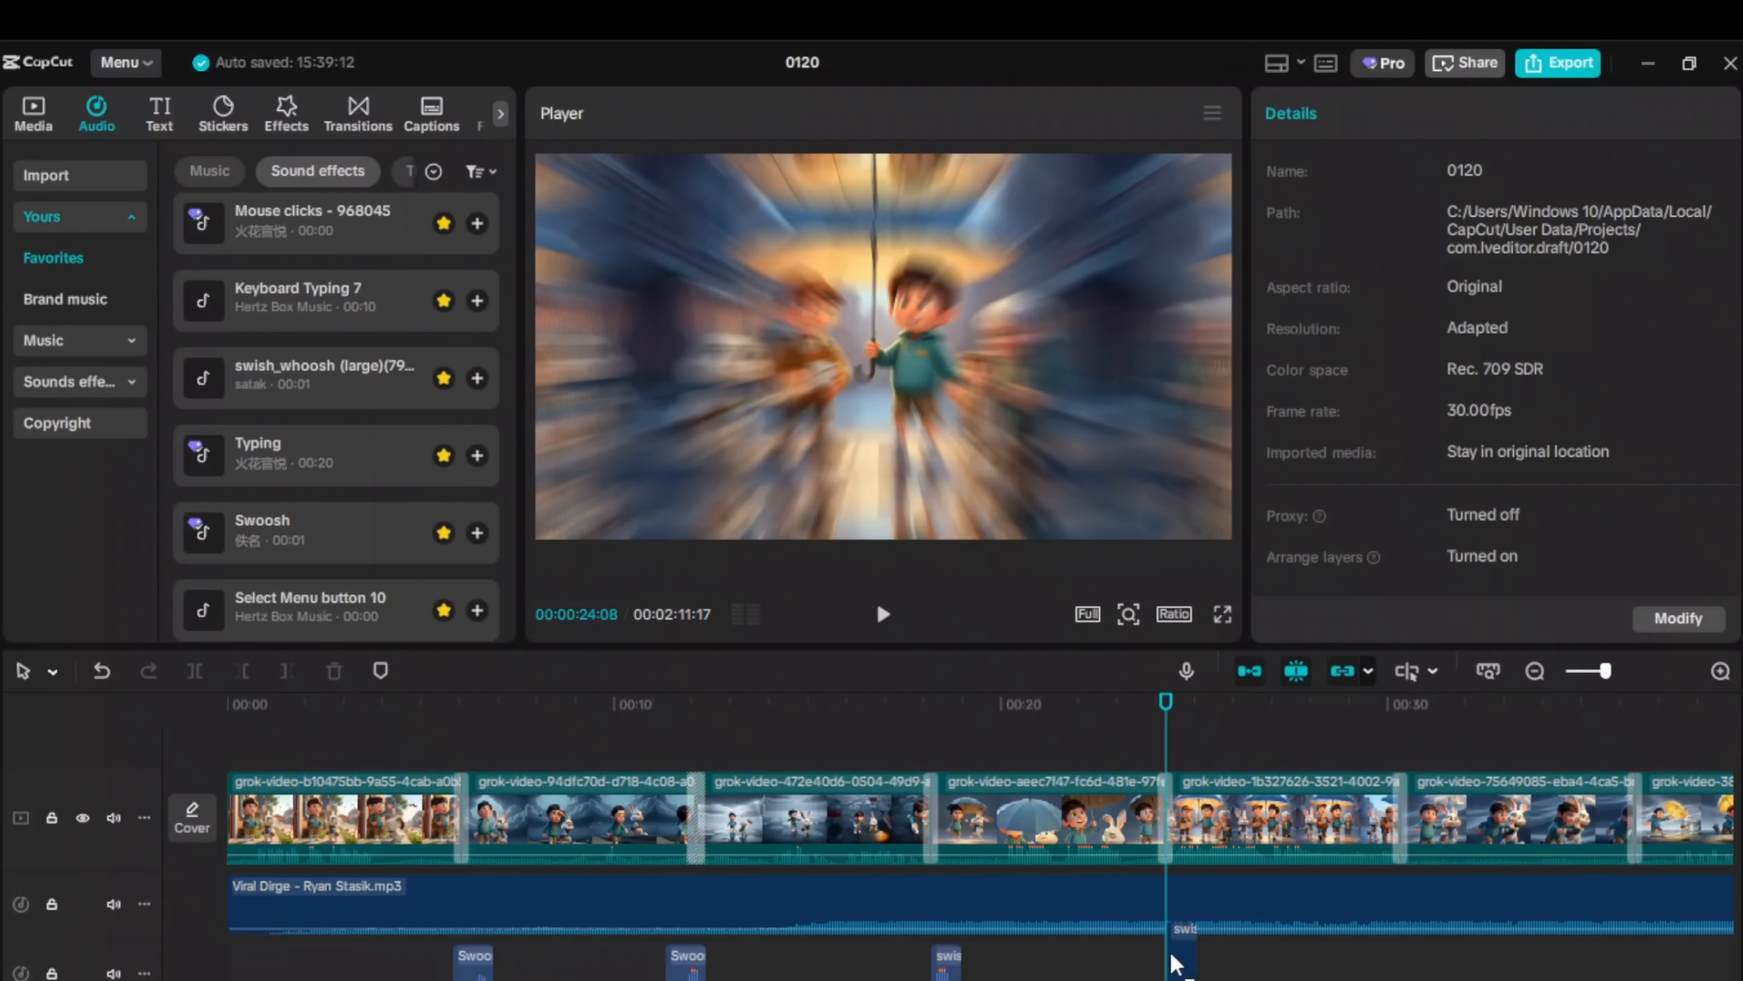
left_click_drag(323, 378, 1181, 961)
left_click(1411, 936)
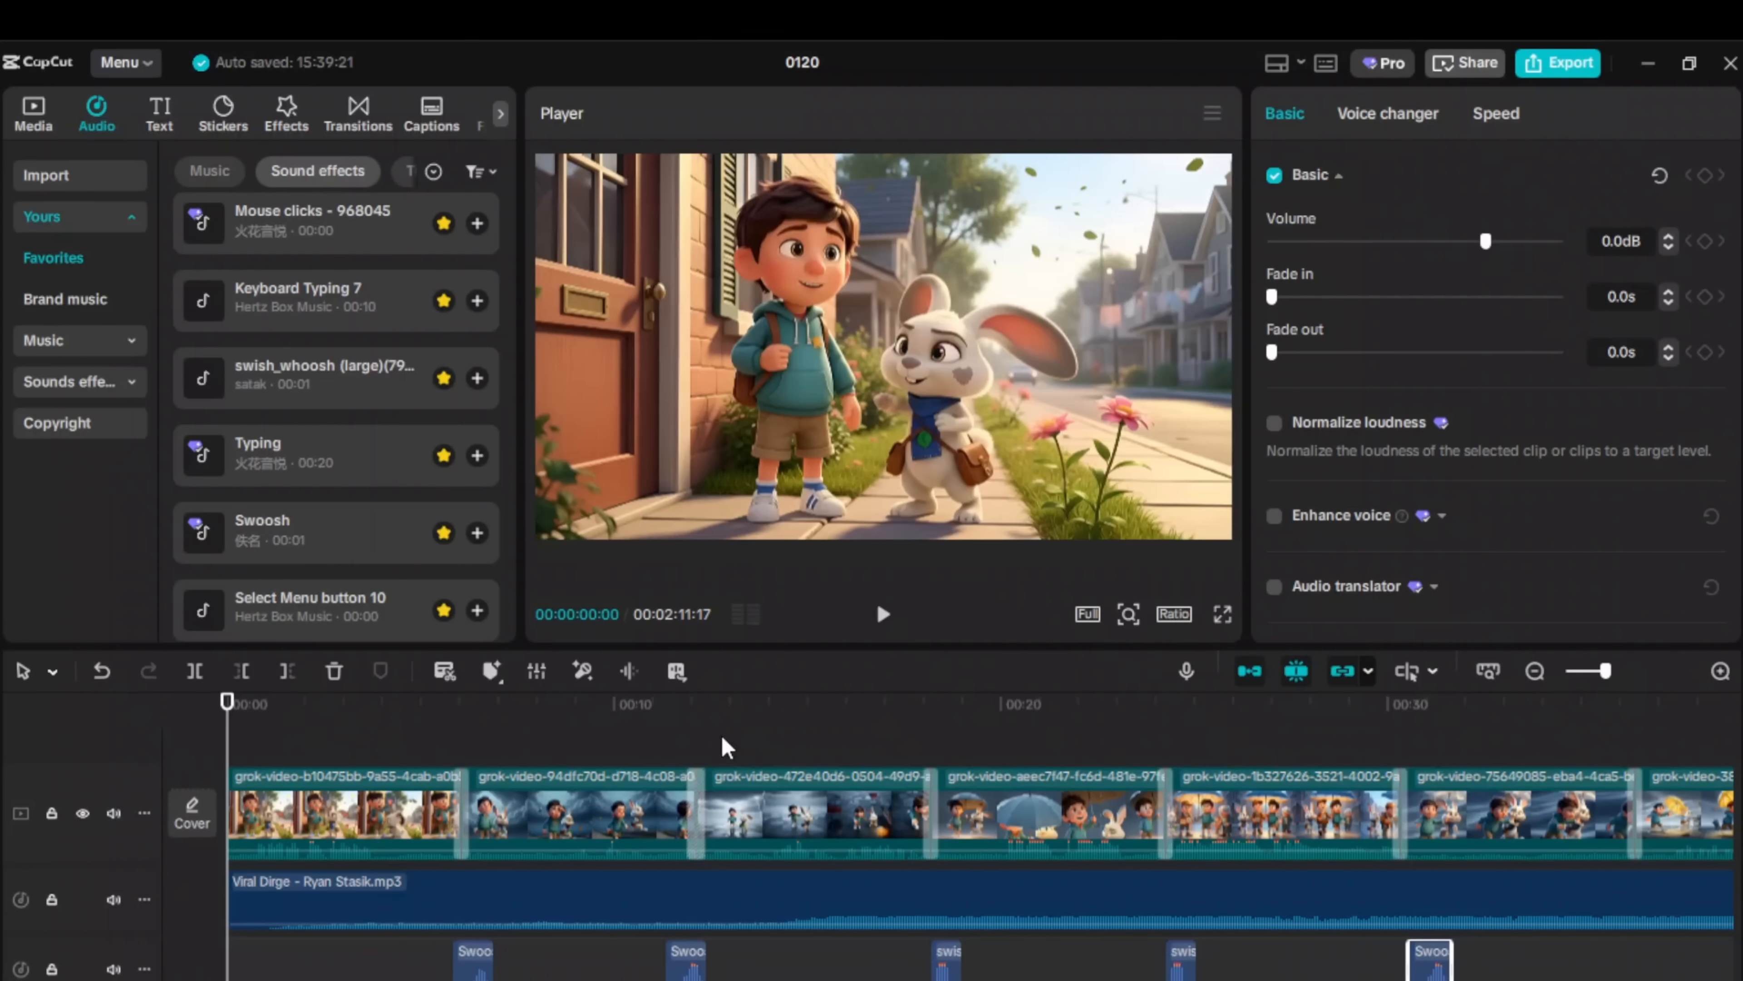
left_click(158, 127)
Step: Auto-generate English captions for the whole story from its spoken audio
left_click(70, 354)
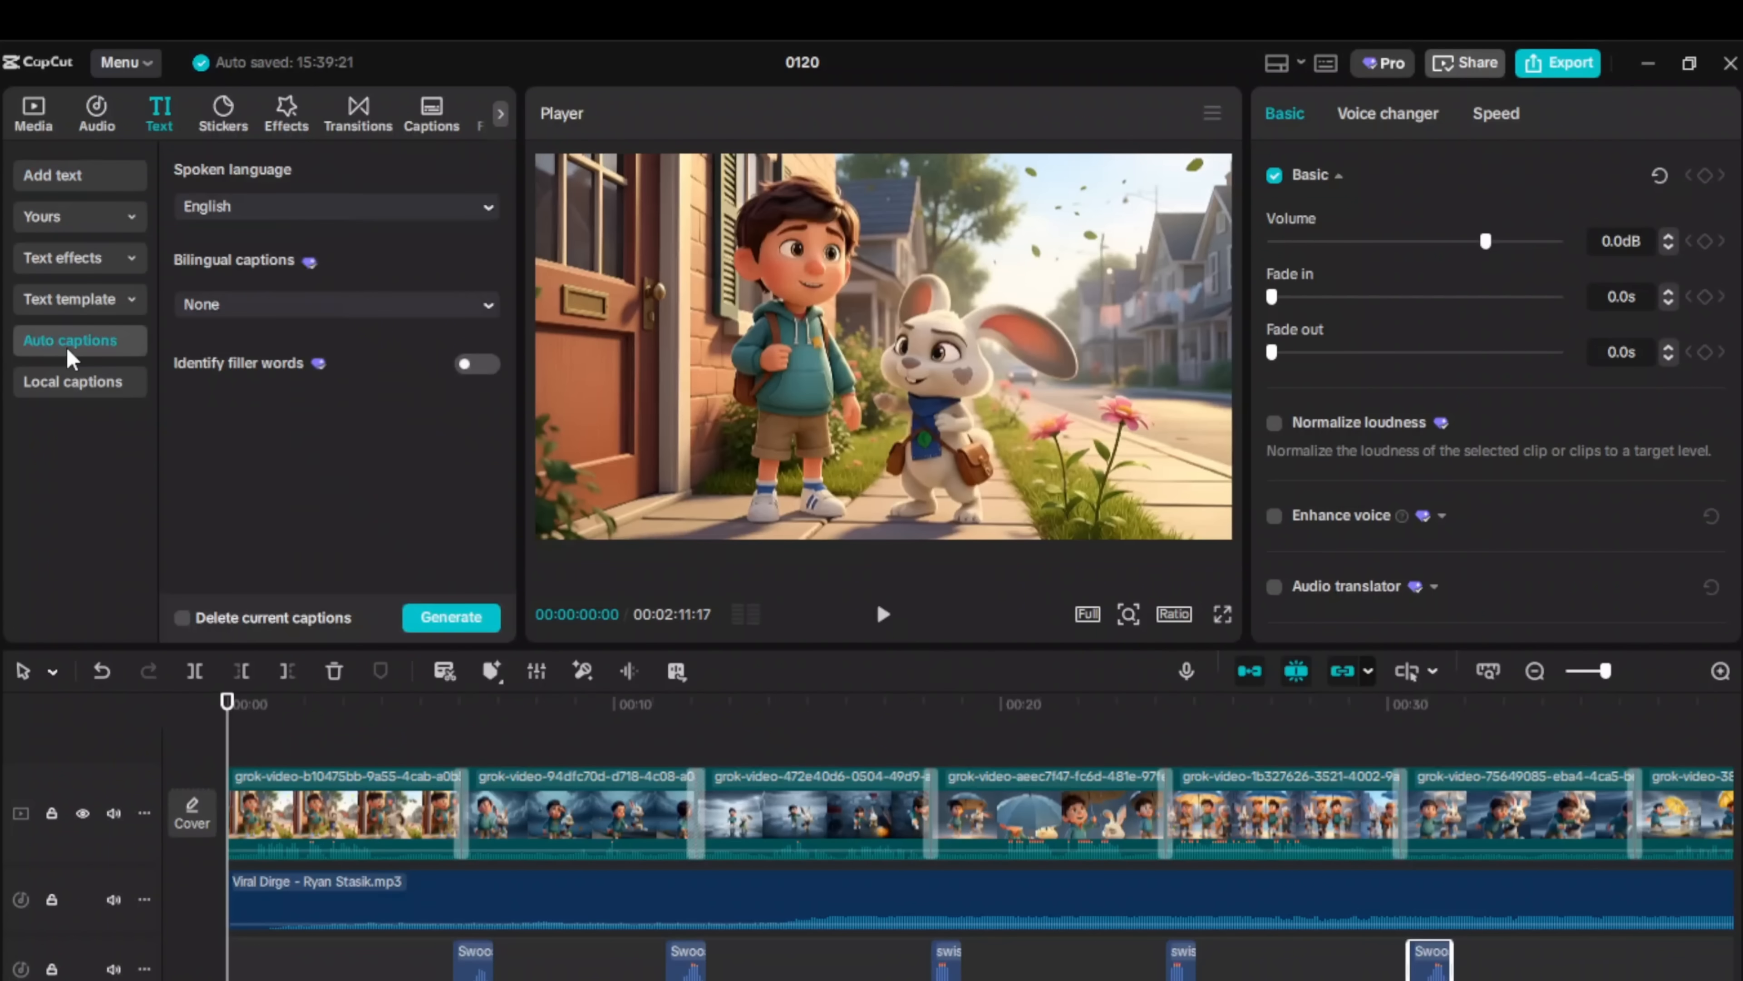
left_click(454, 616)
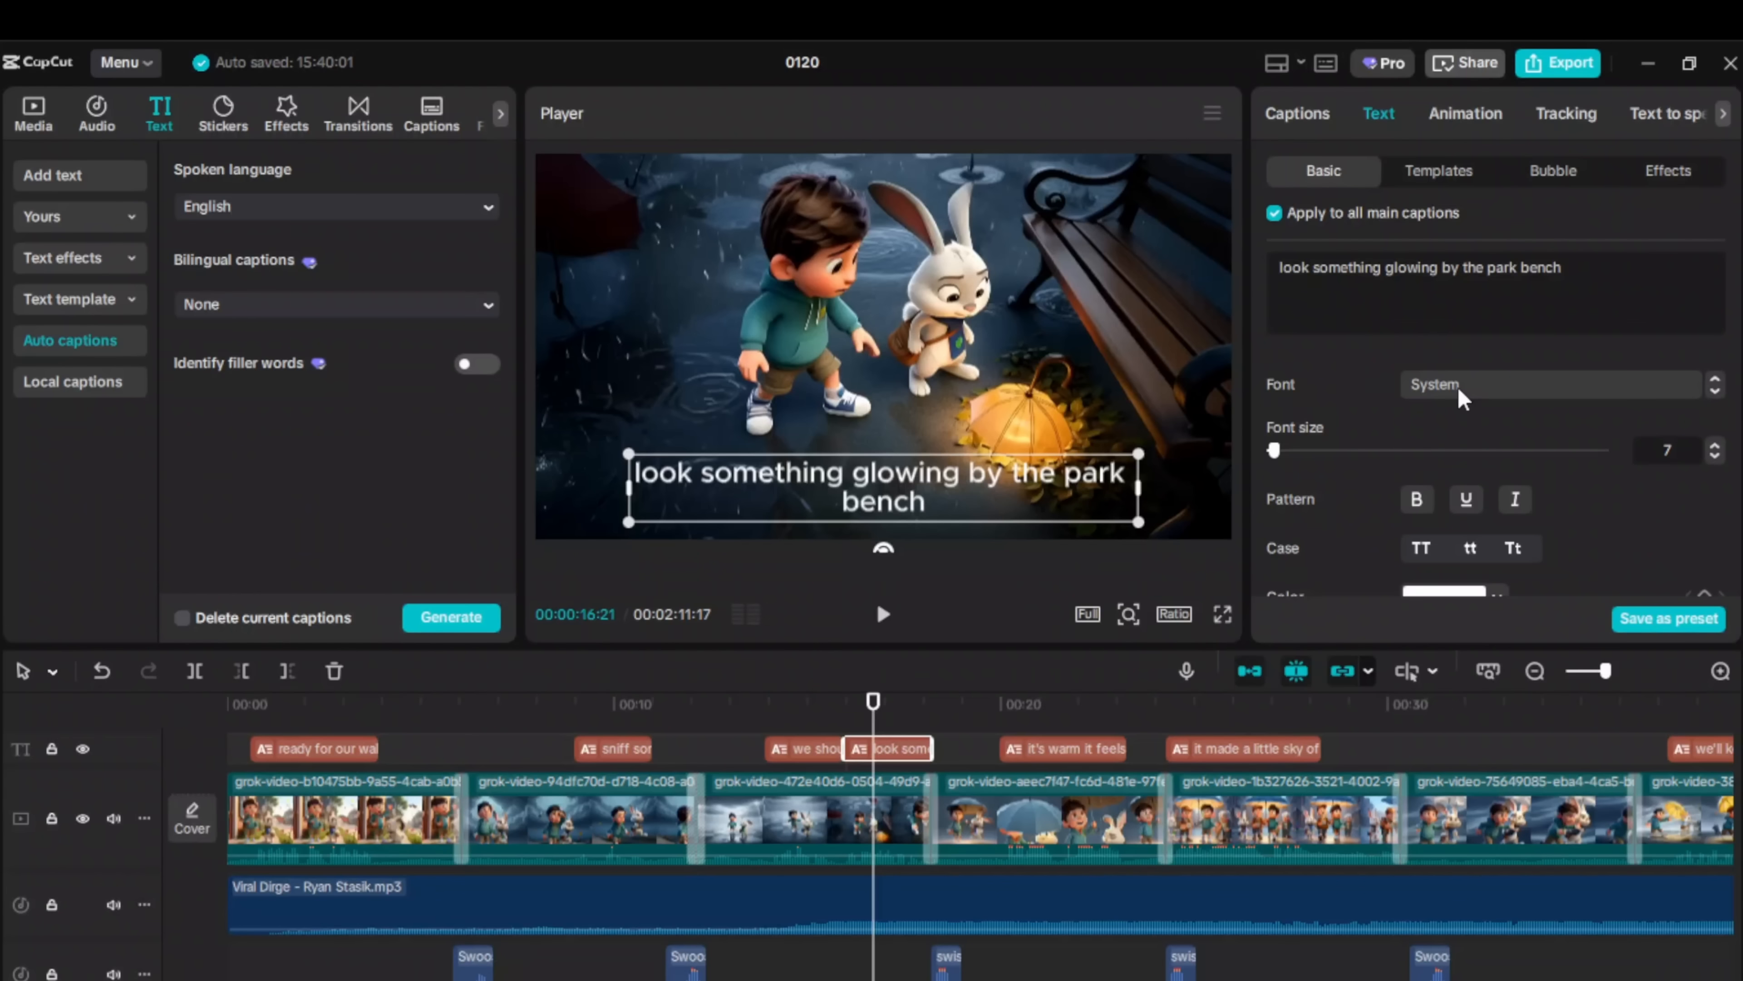
left_click(1459, 385)
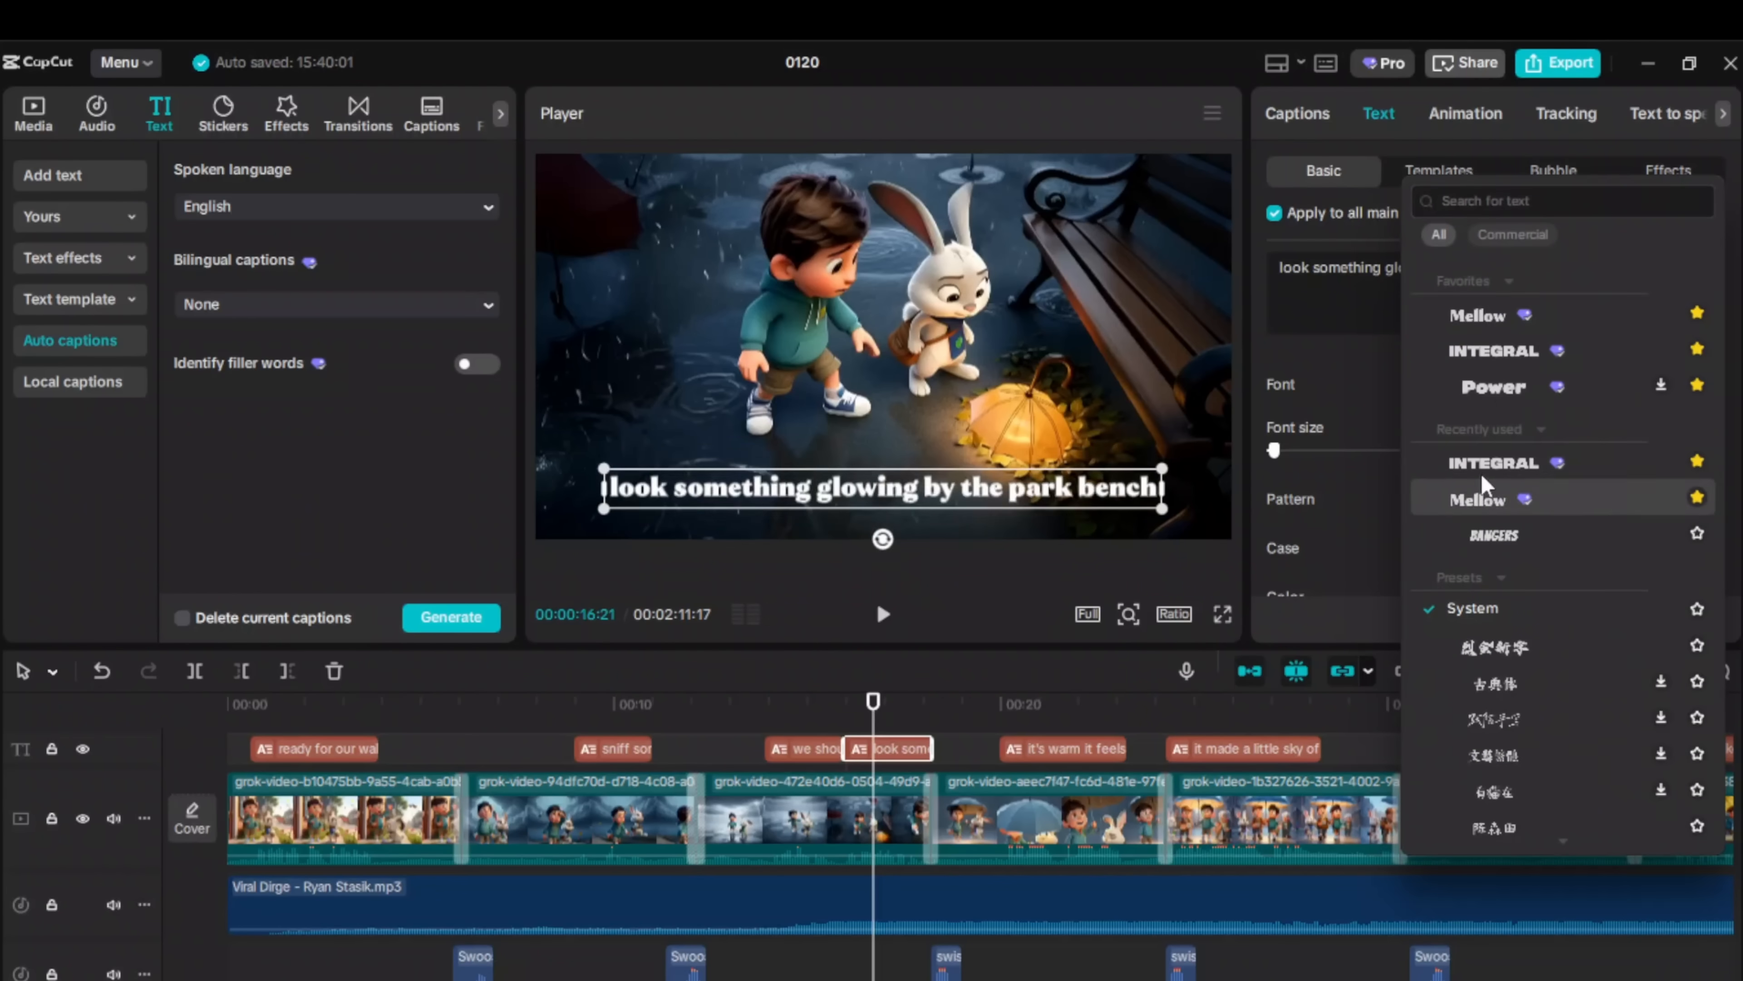
Step: Pick a new caption font and apply the Wiping In entrance animation
left_click(1499, 326)
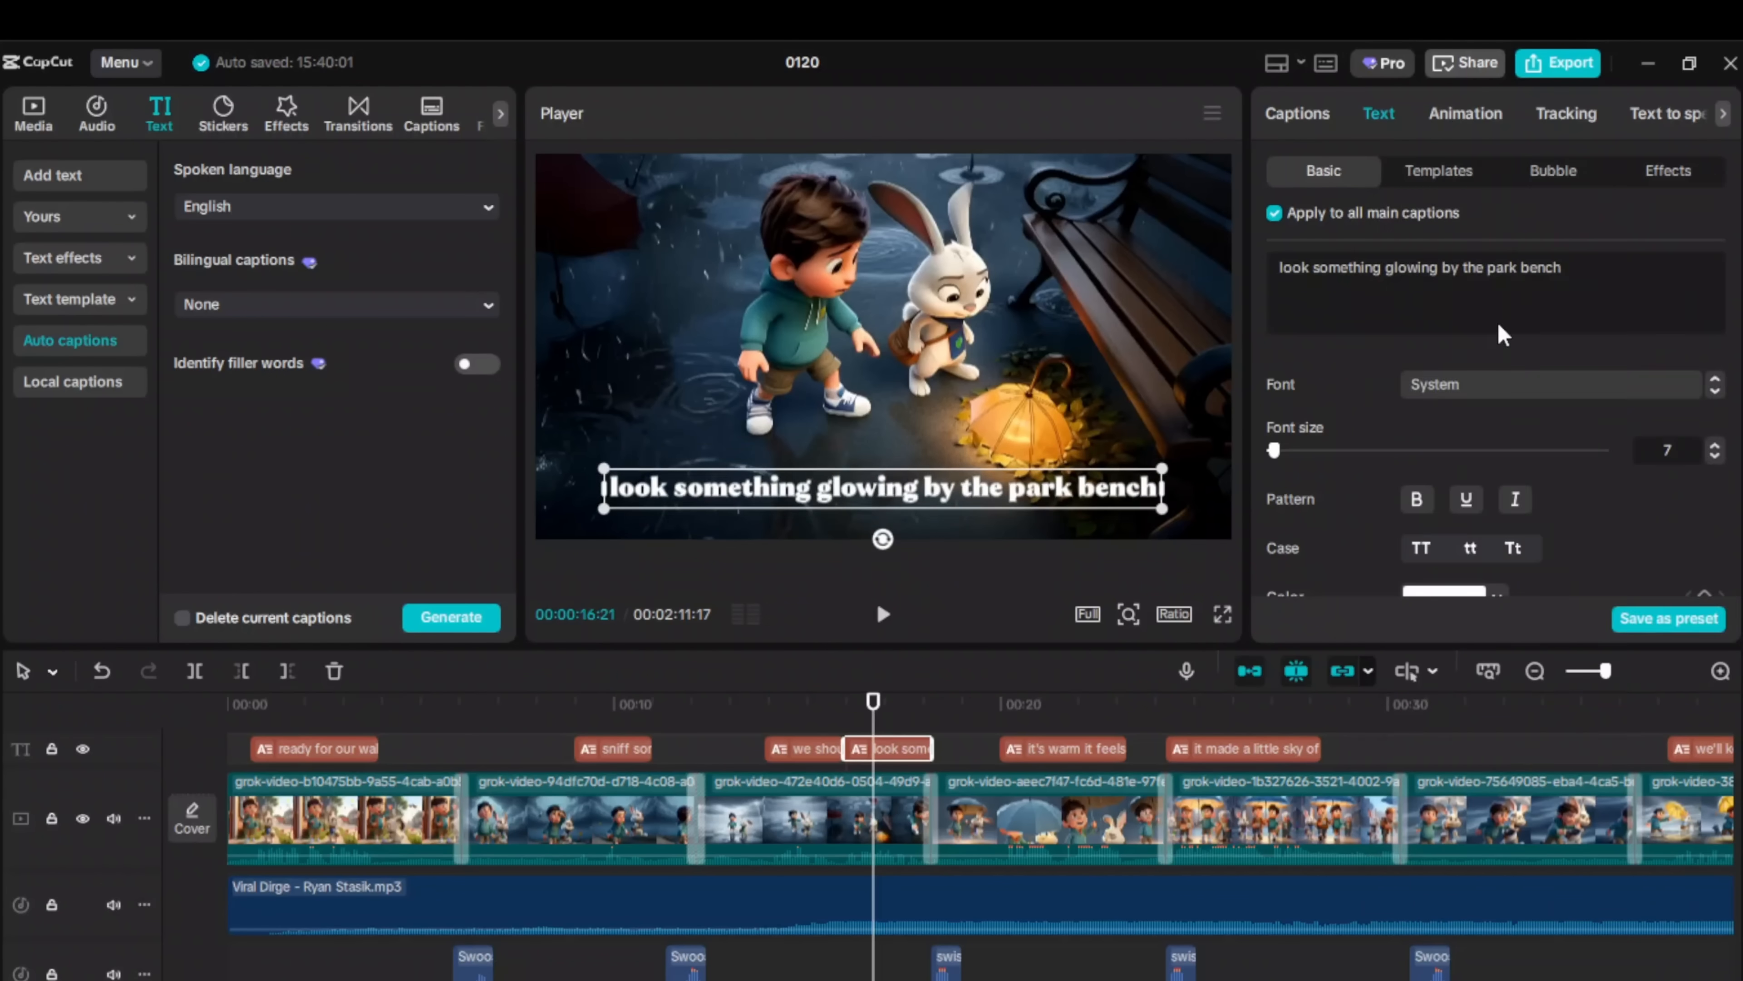
left_click(1455, 120)
left_click(1313, 530)
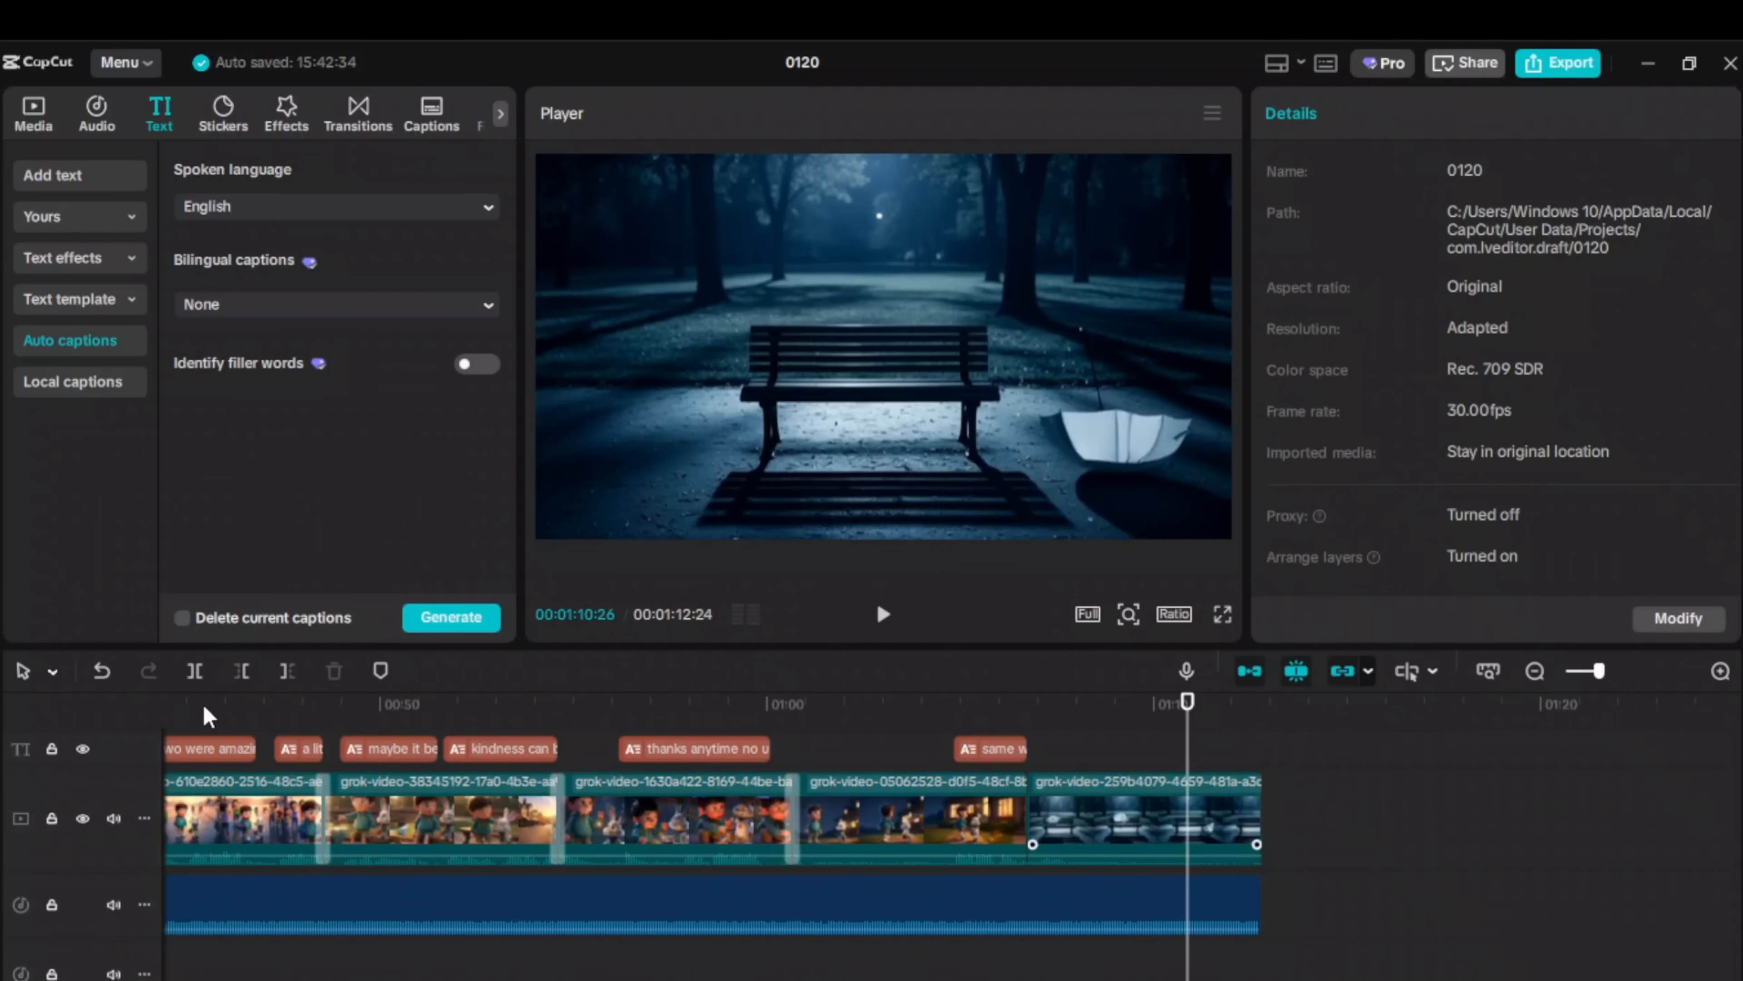
left_click(196, 674)
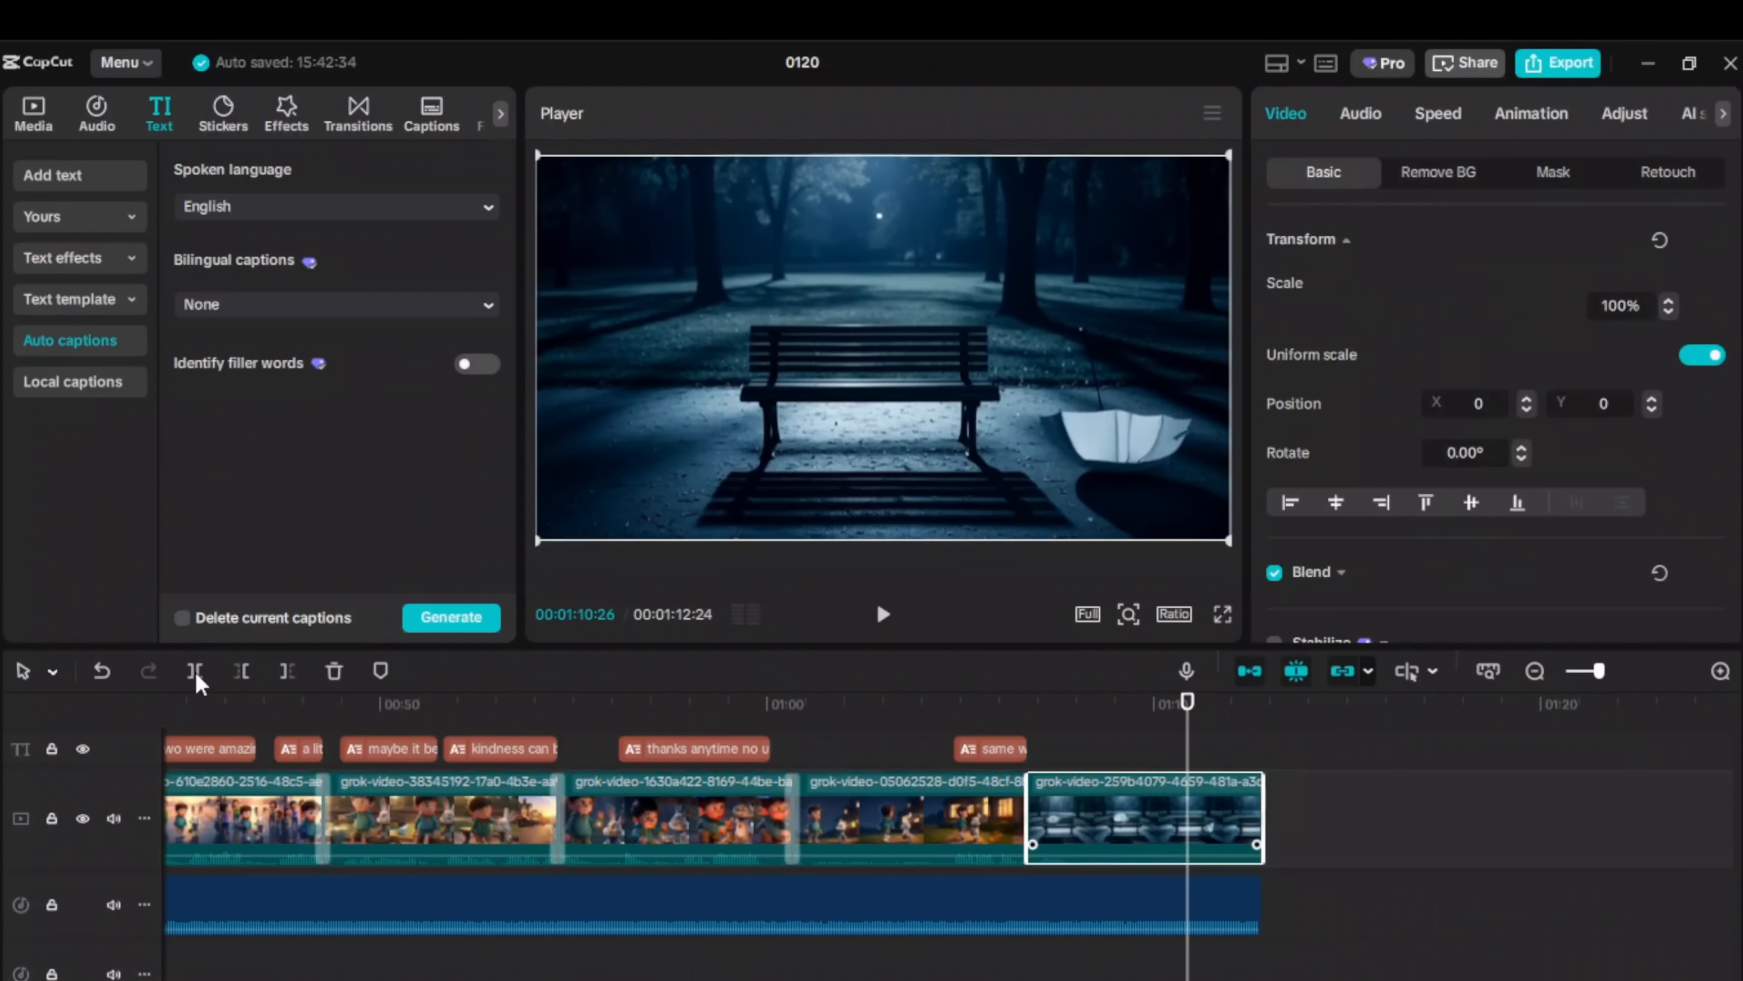
Step: Trim the final clip and music to end together, then export the 1m 11s video as 4K mp4
left_click(197, 675)
left_click(334, 672)
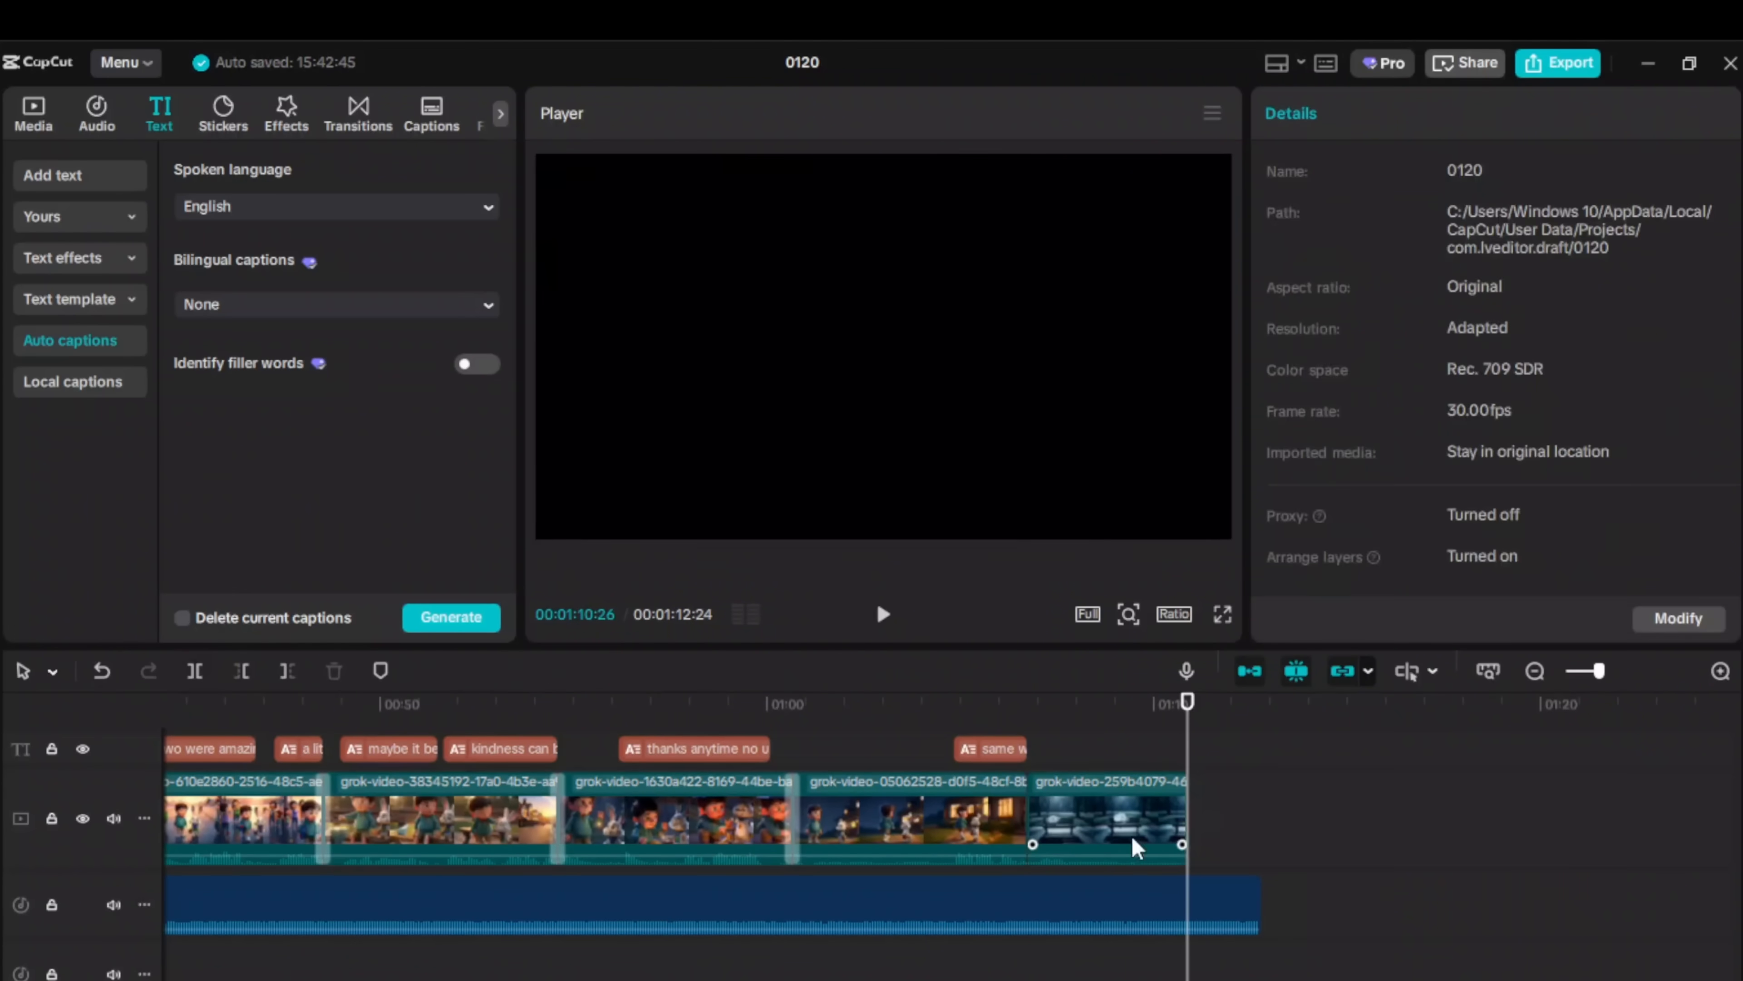
left_click(1203, 905)
left_click(195, 671)
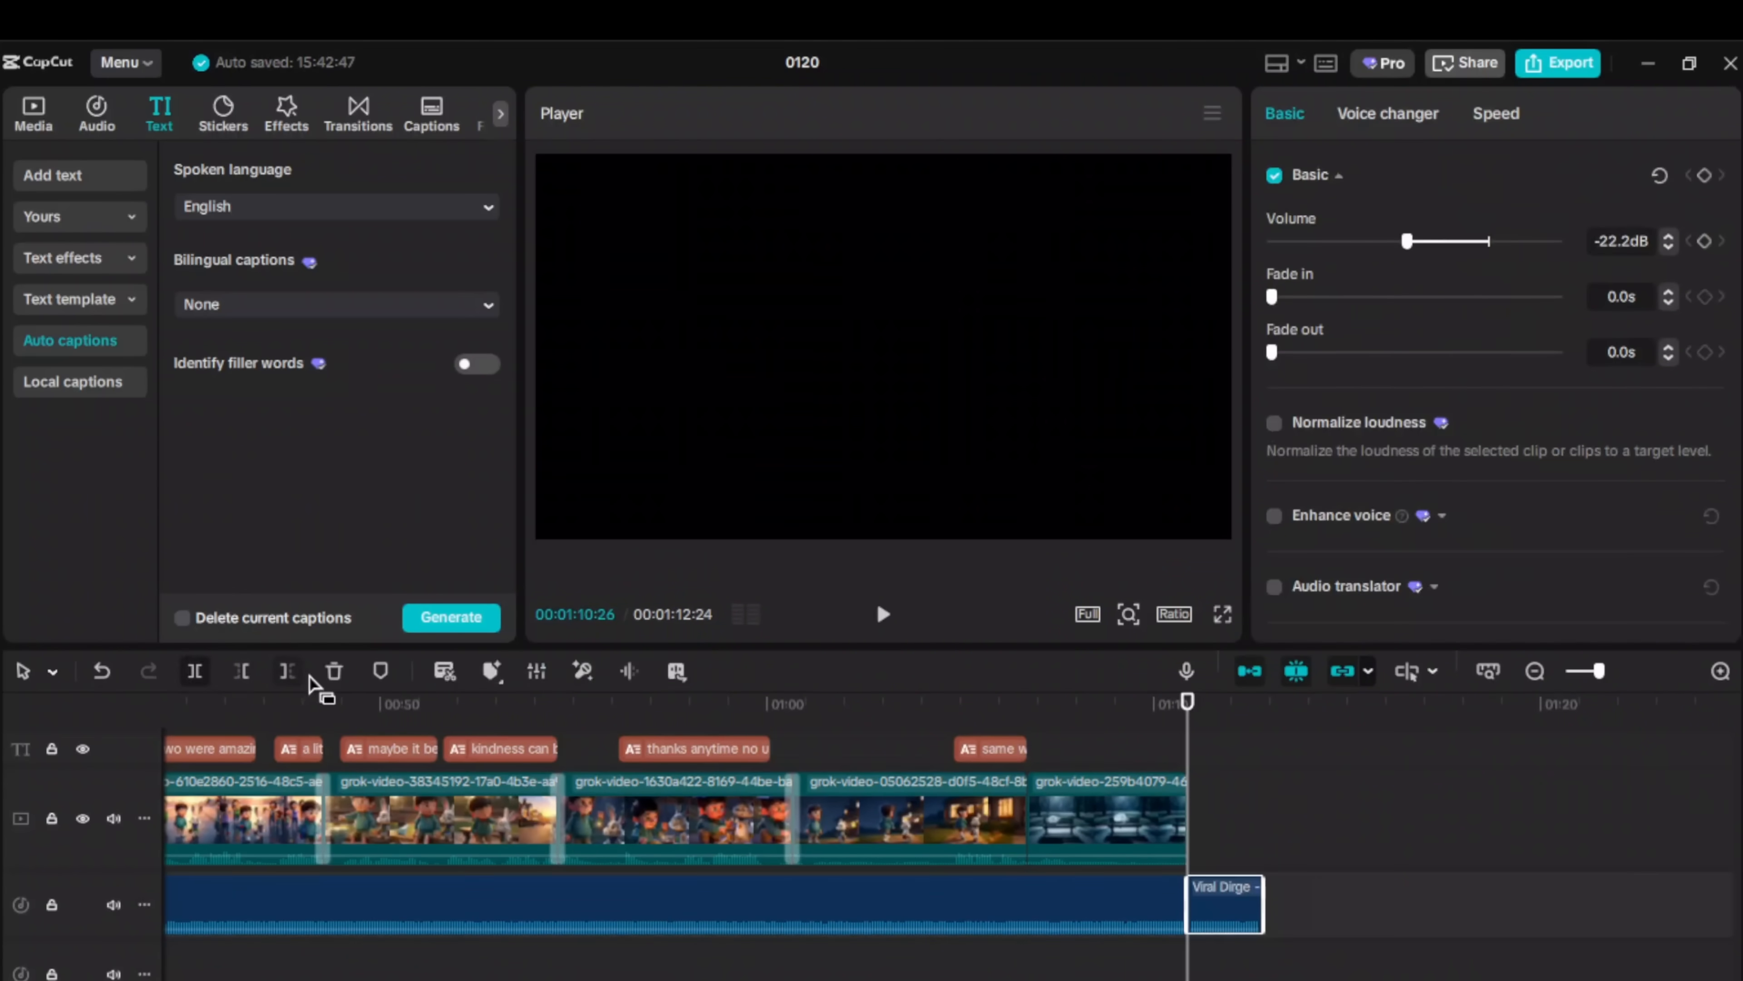
left_click(334, 671)
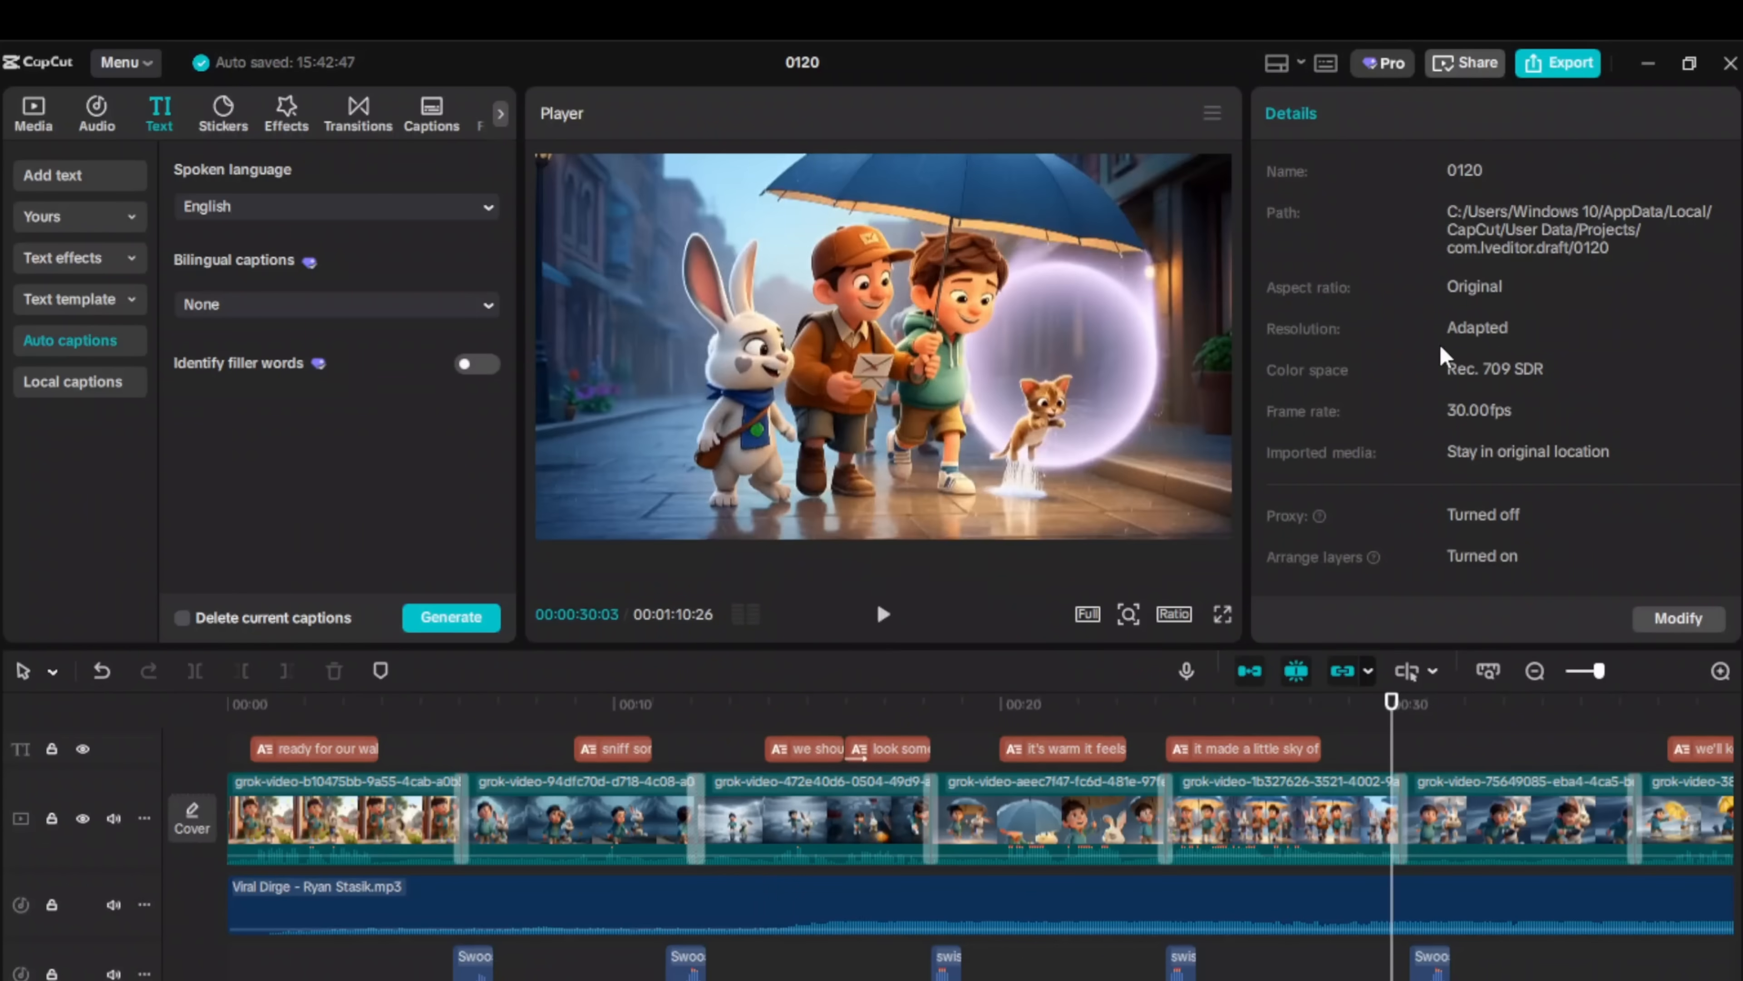
left_click(1551, 67)
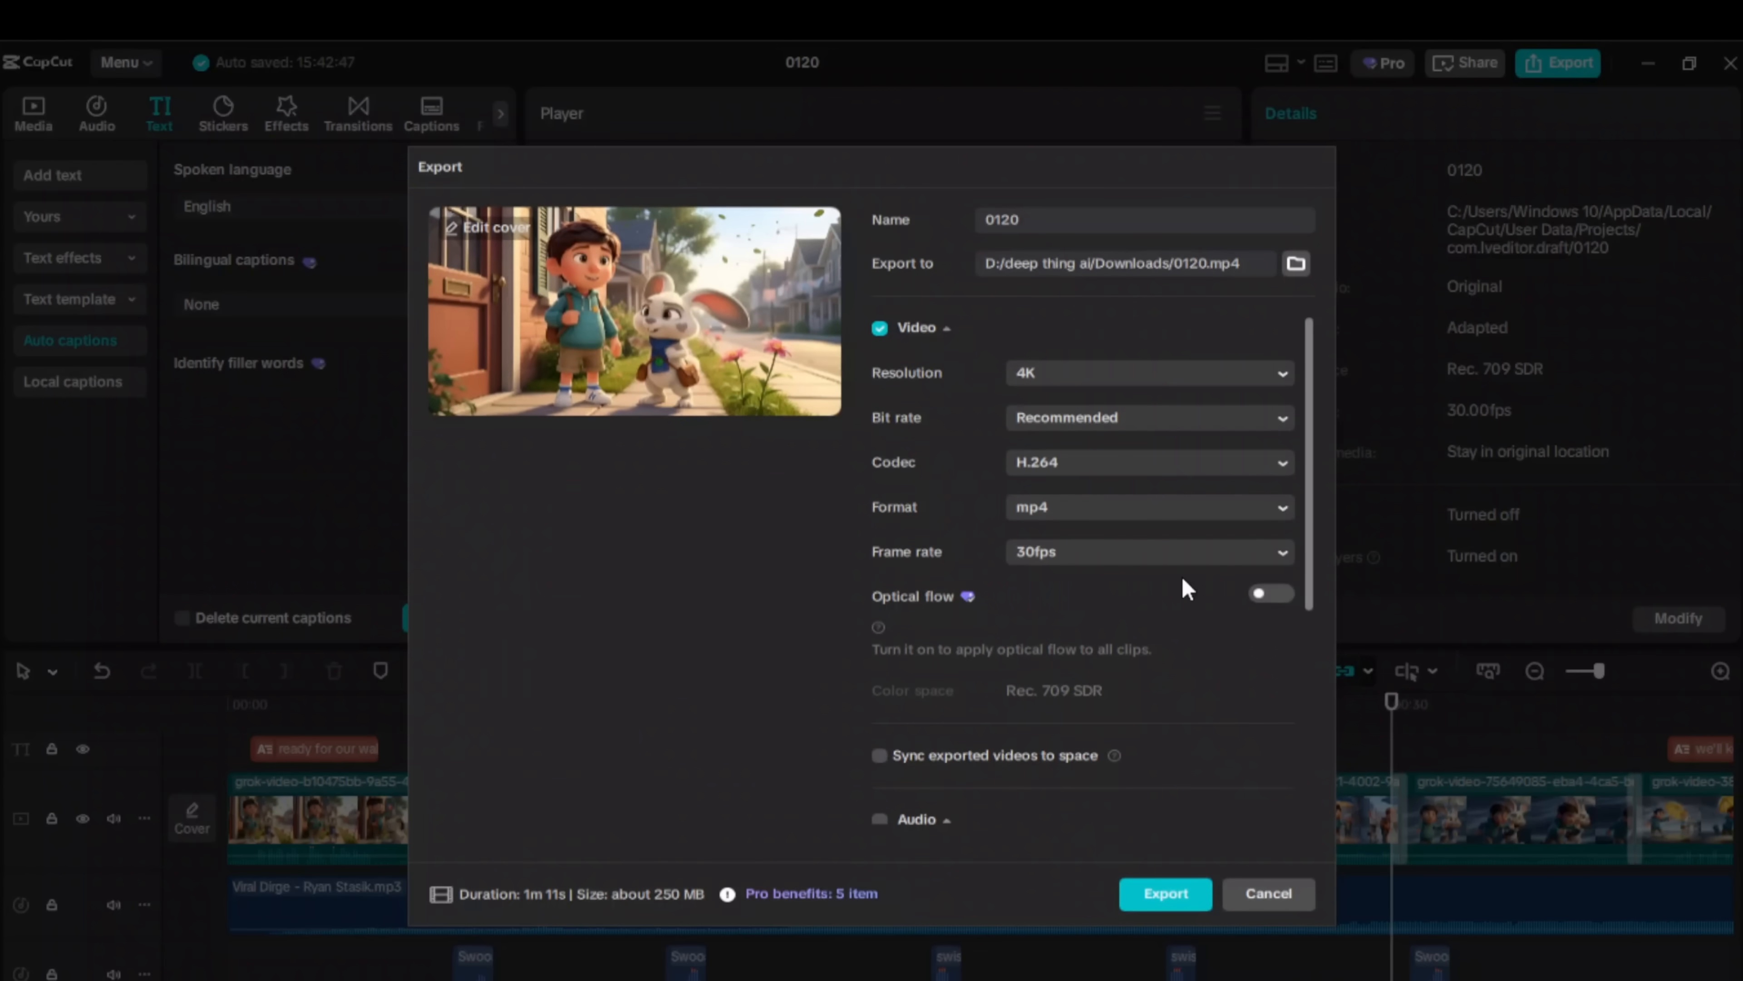
key("Return")
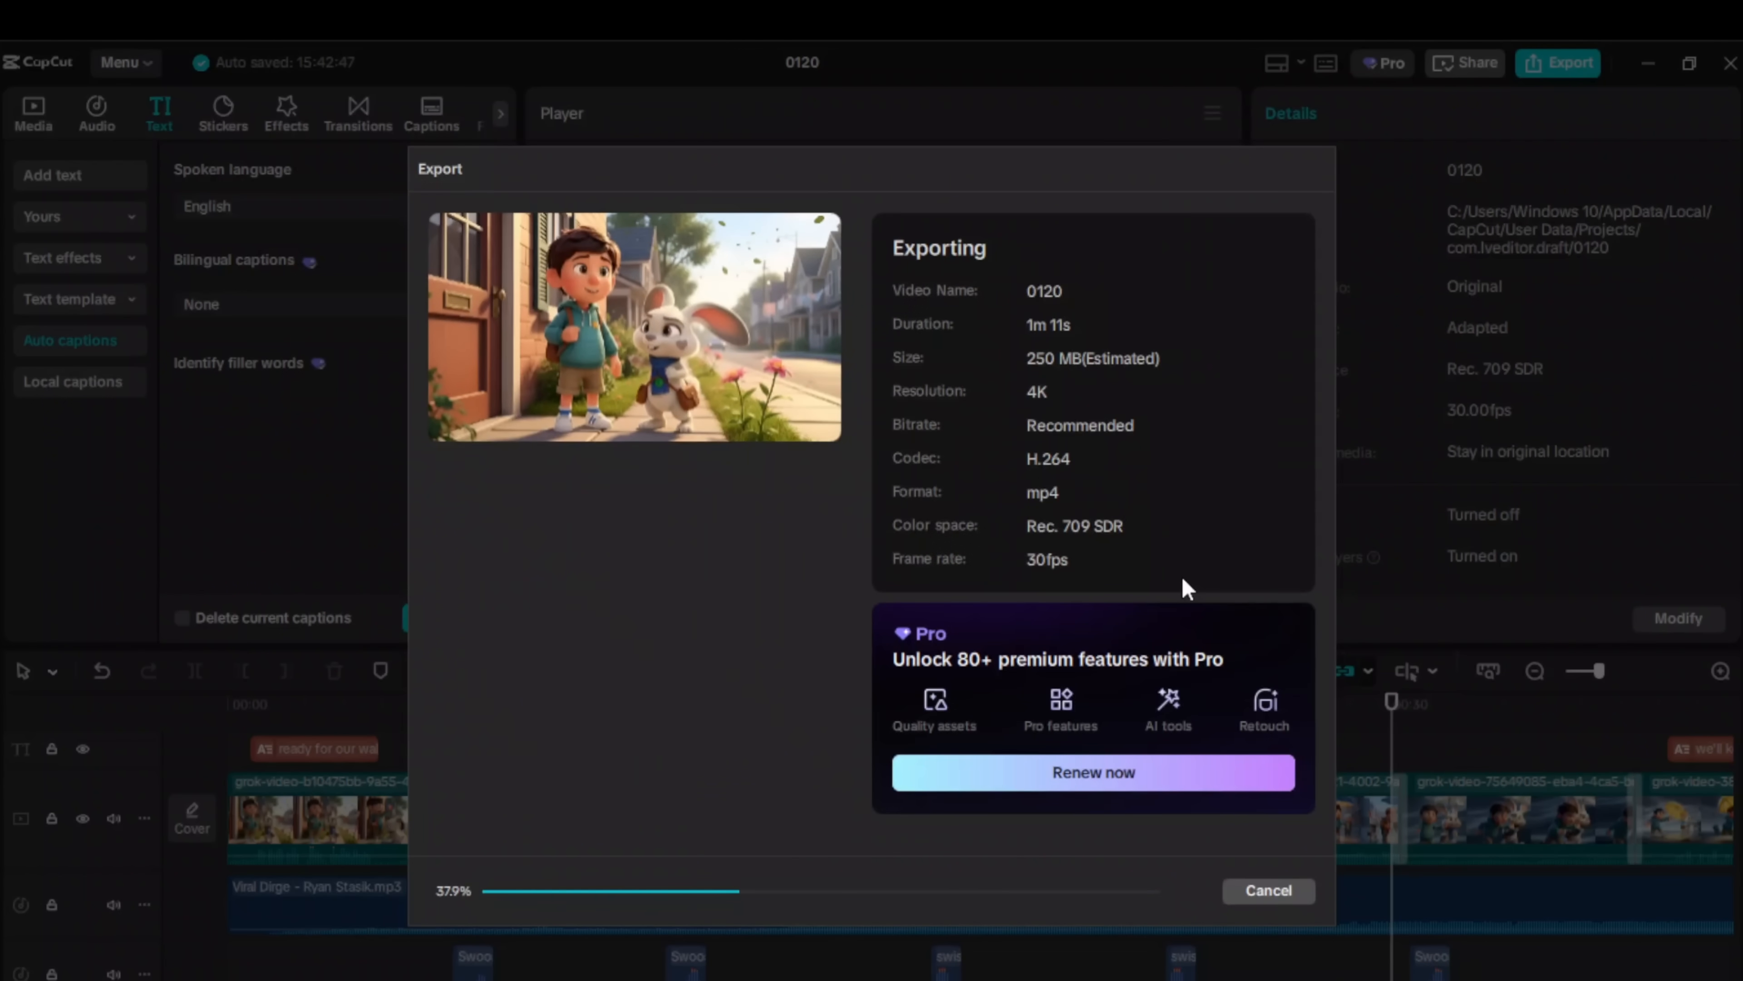